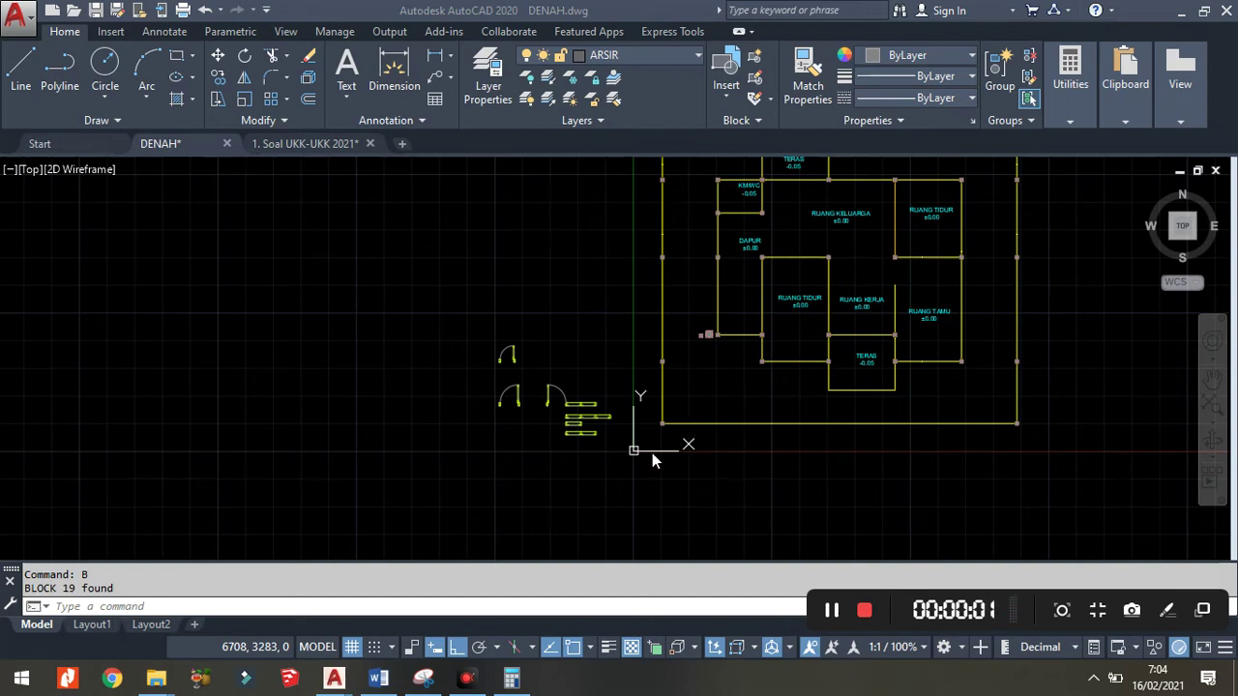
- Bring the upper rooms and the door blocks into view, then clear a trial door selection
scroll(610, 406, "up", 2)
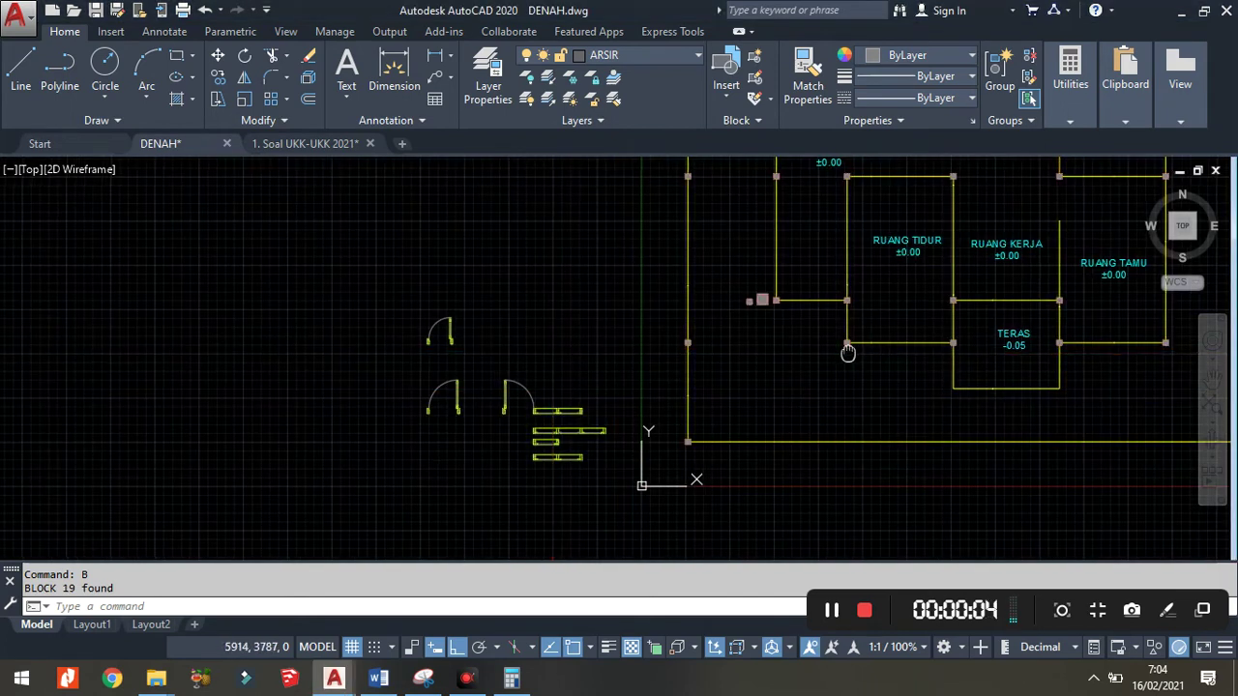
middle_click_drag(875, 356, 689, 476)
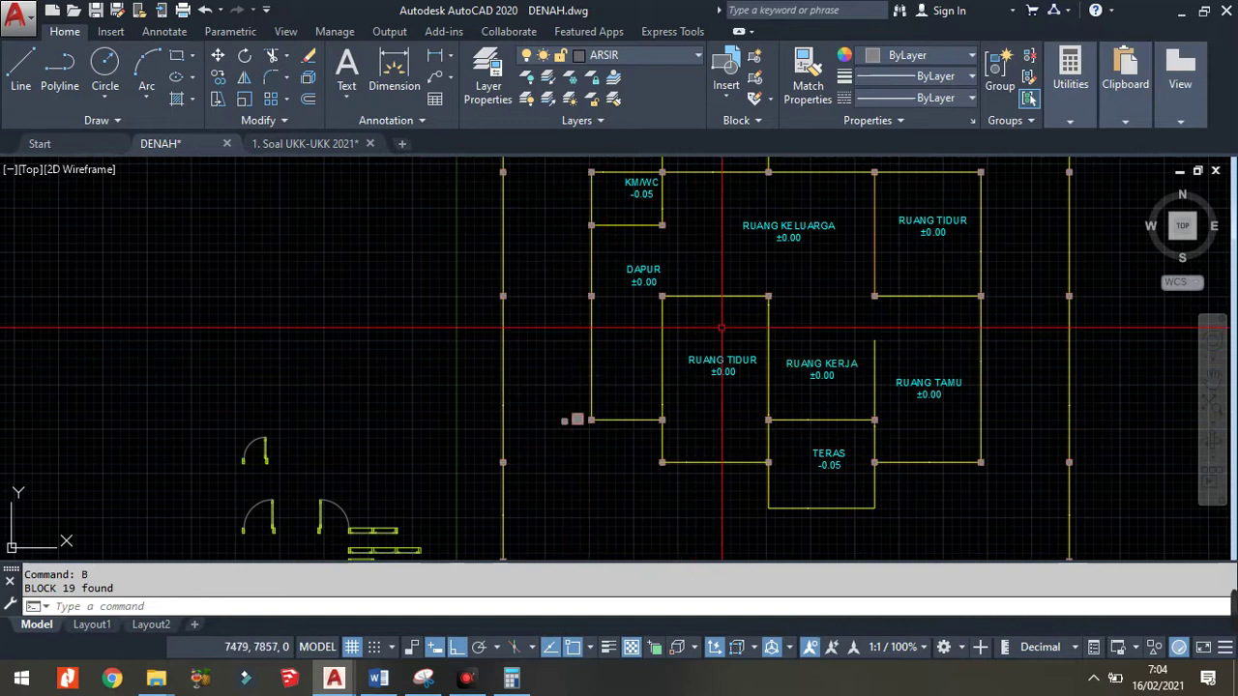
scroll(722, 328, "down", 2)
scroll(438, 438, "up", 2)
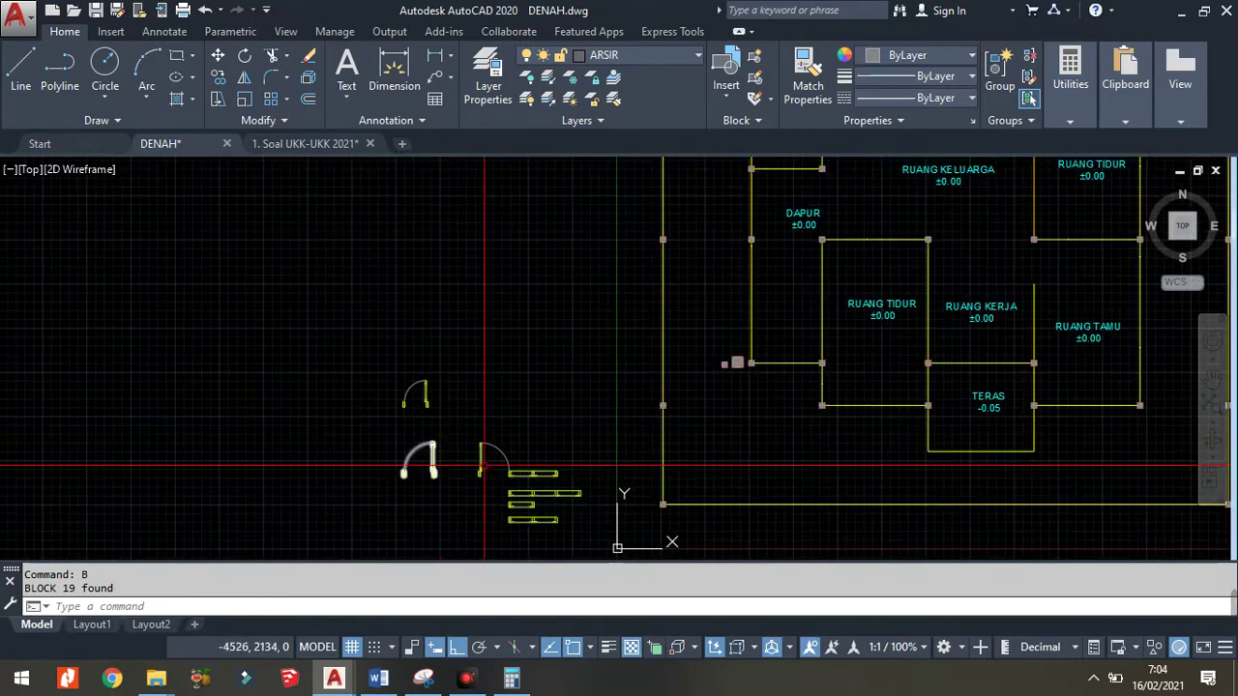
scroll(483, 513, "up", 4)
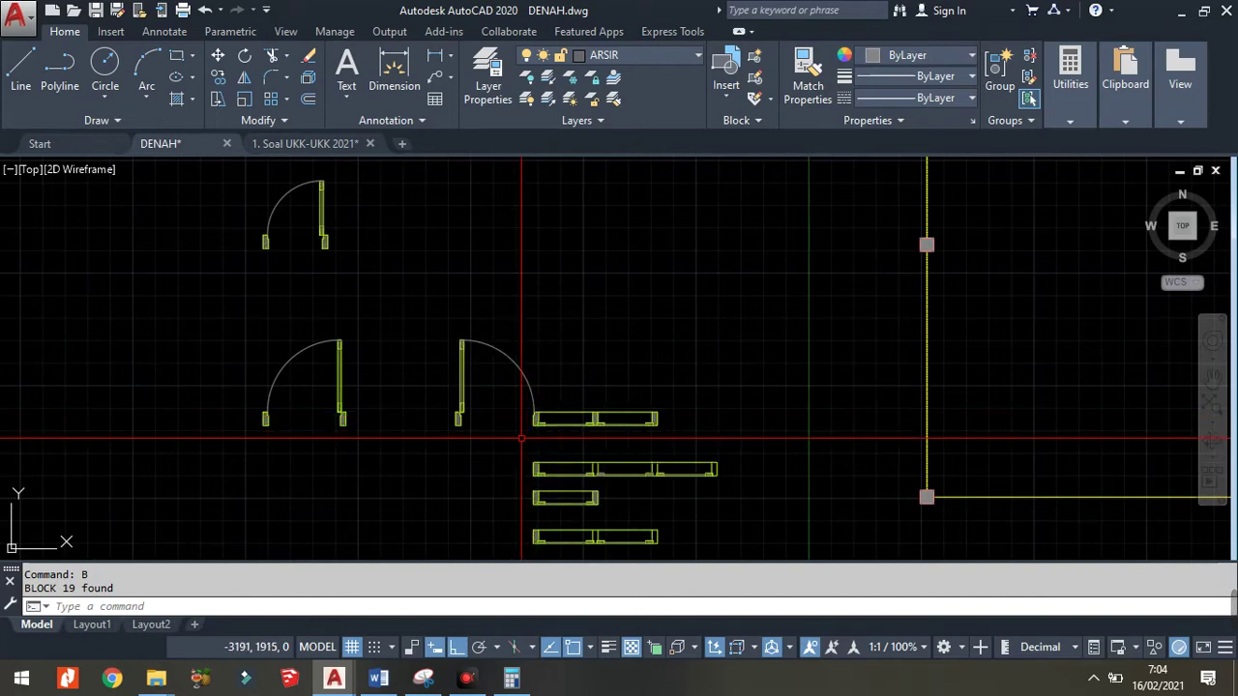
scroll(521, 438, "up", 2)
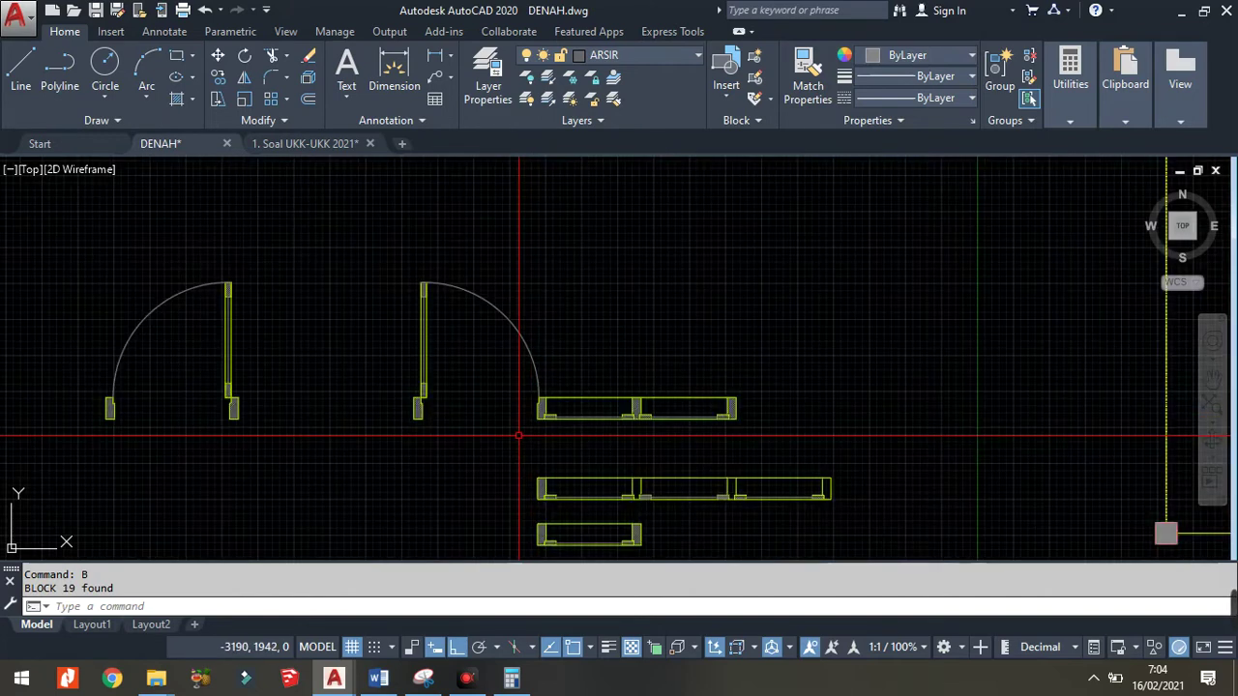
left_click(577, 407)
left_click(557, 357)
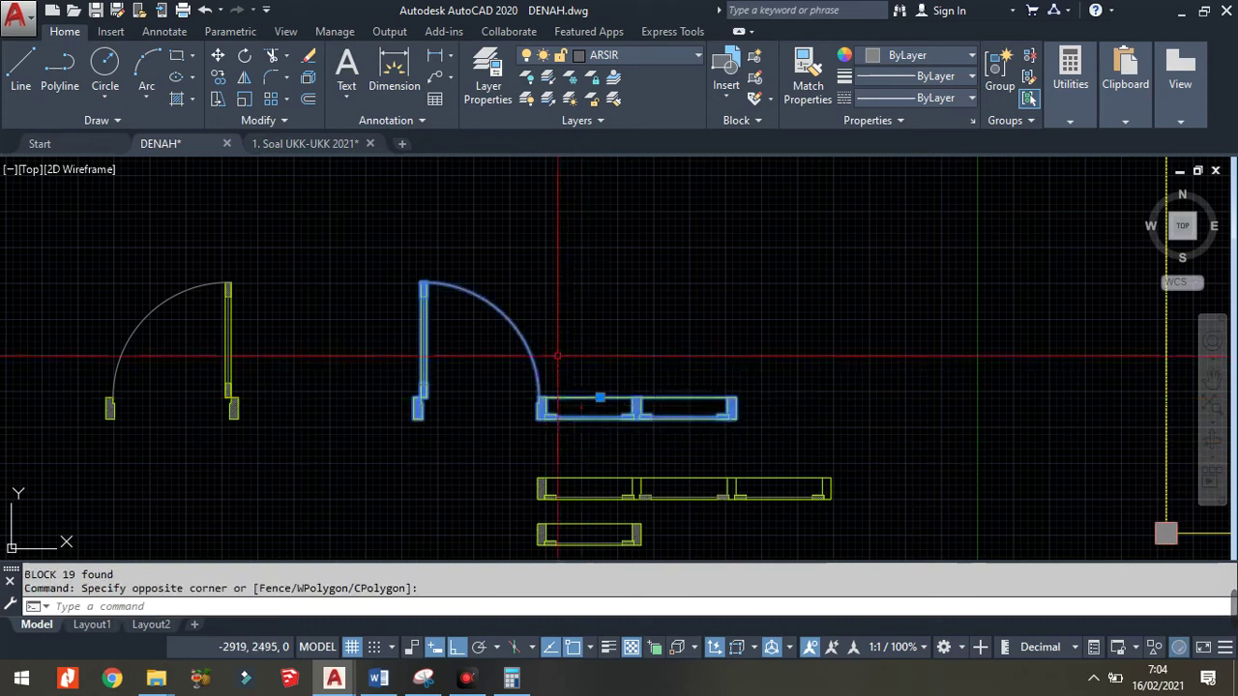
scroll(576, 413, "down", 4)
key("Escape")
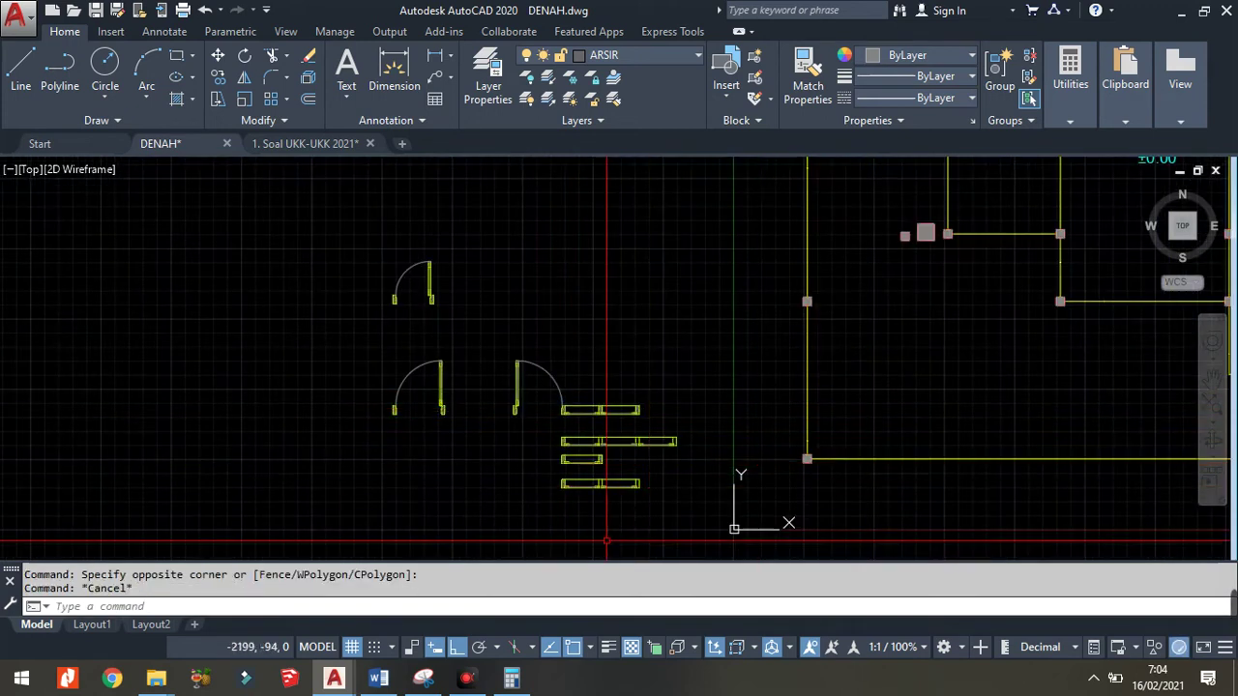
scroll(464, 387, "up", 2)
middle_click_drag(449, 248, 434, 434)
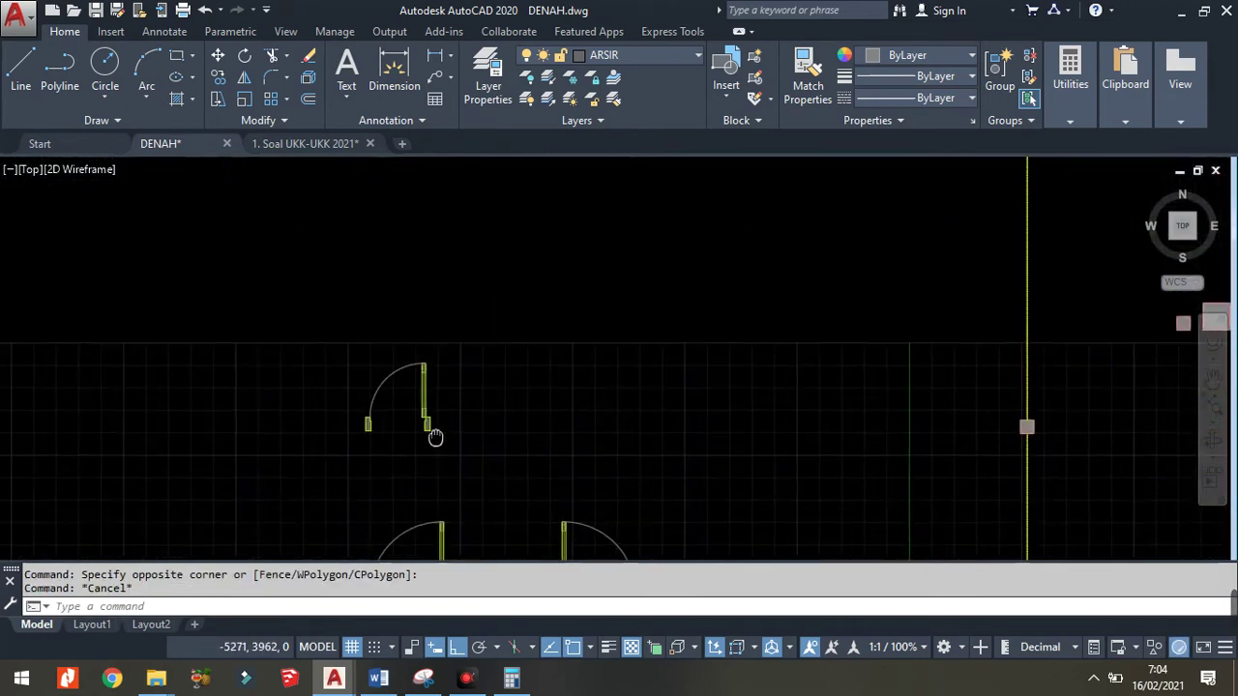
scroll(443, 478, "down", 2)
scroll(451, 520, "up", 2)
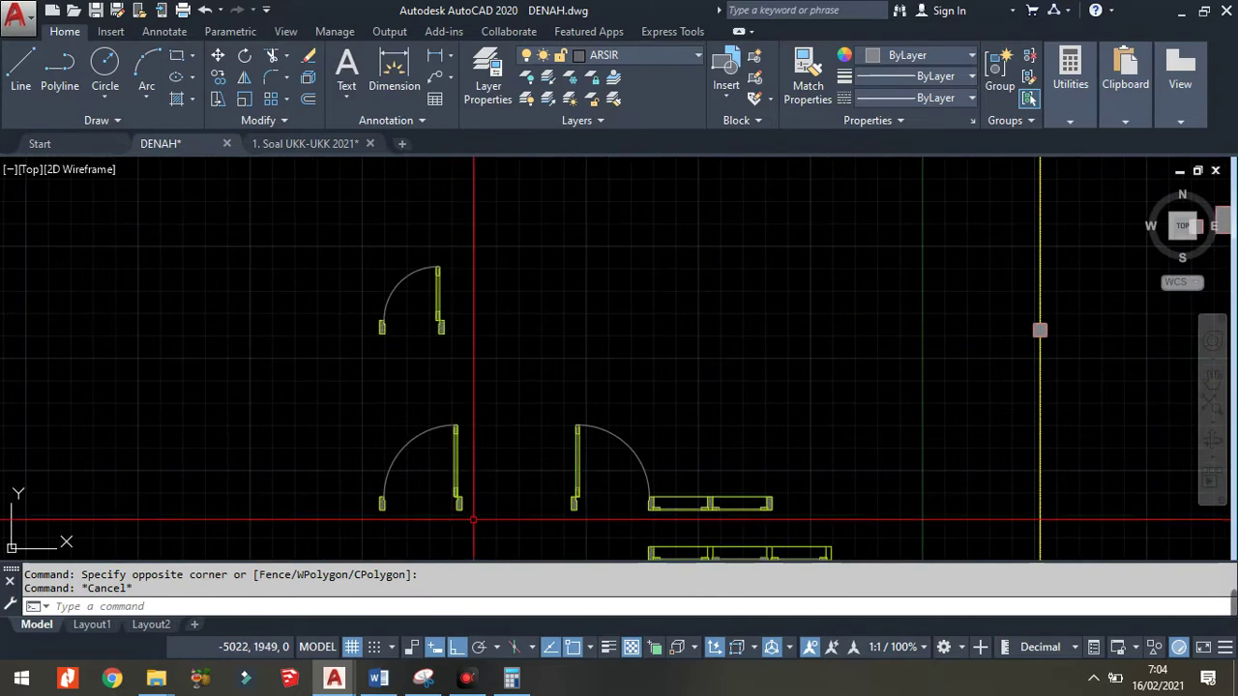
- Copy the lower-left door block to the RUANG KERJA corner
left_click(473, 520)
key("Return")
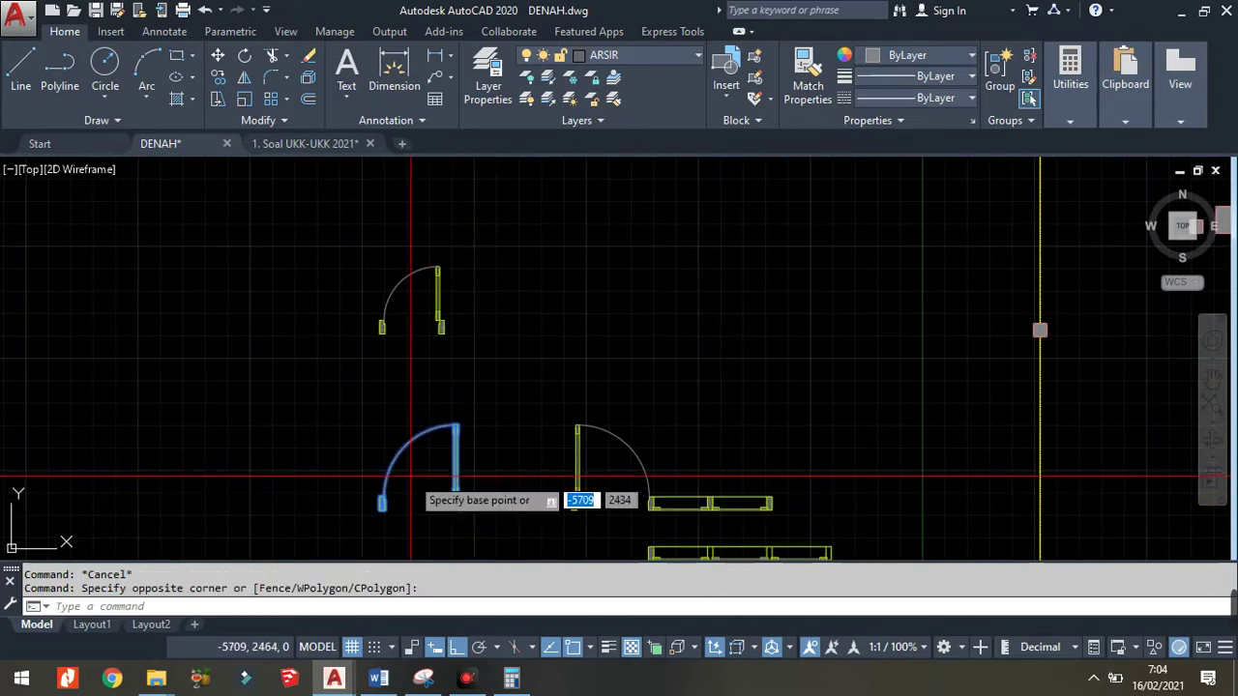
left_click(420, 500)
scroll(552, 484, "down", 3)
middle_click_drag(890, 354, 704, 410)
scroll(765, 435, "up", 4)
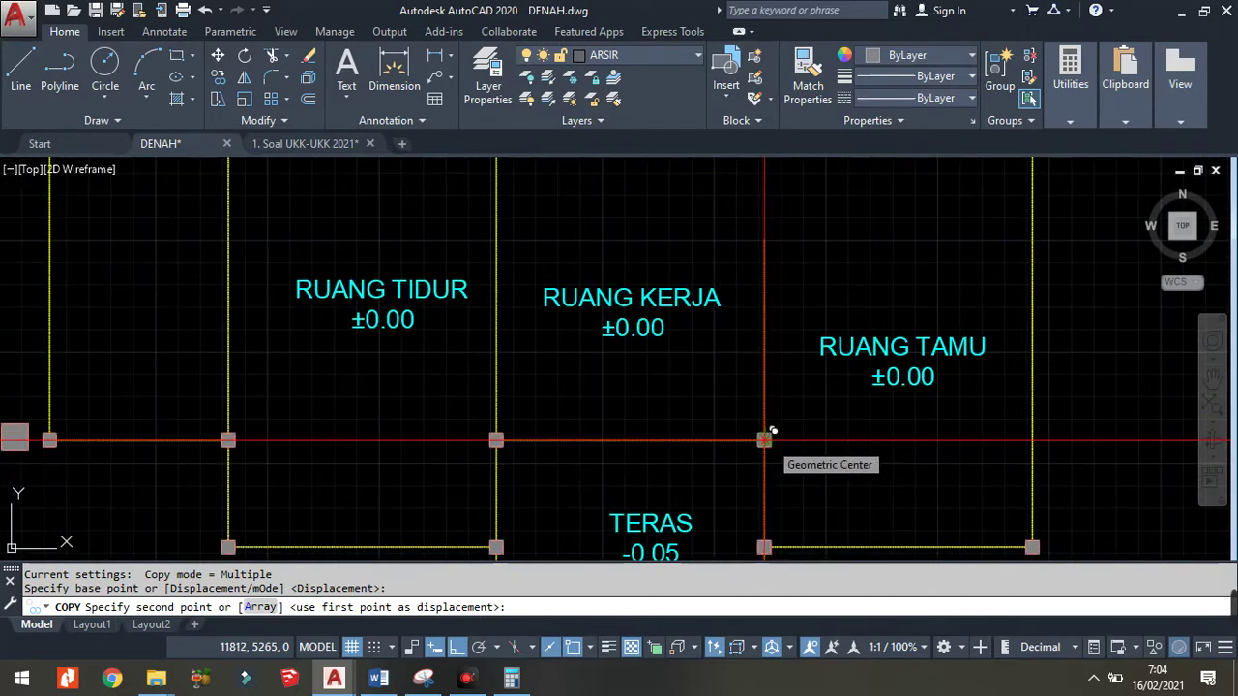
left_click(763, 440)
key("Escape")
- Cancel a mirror attempt and erase the door copy at the RUANG KERJA corner
left_click(1197, 357)
left_click(803, 464)
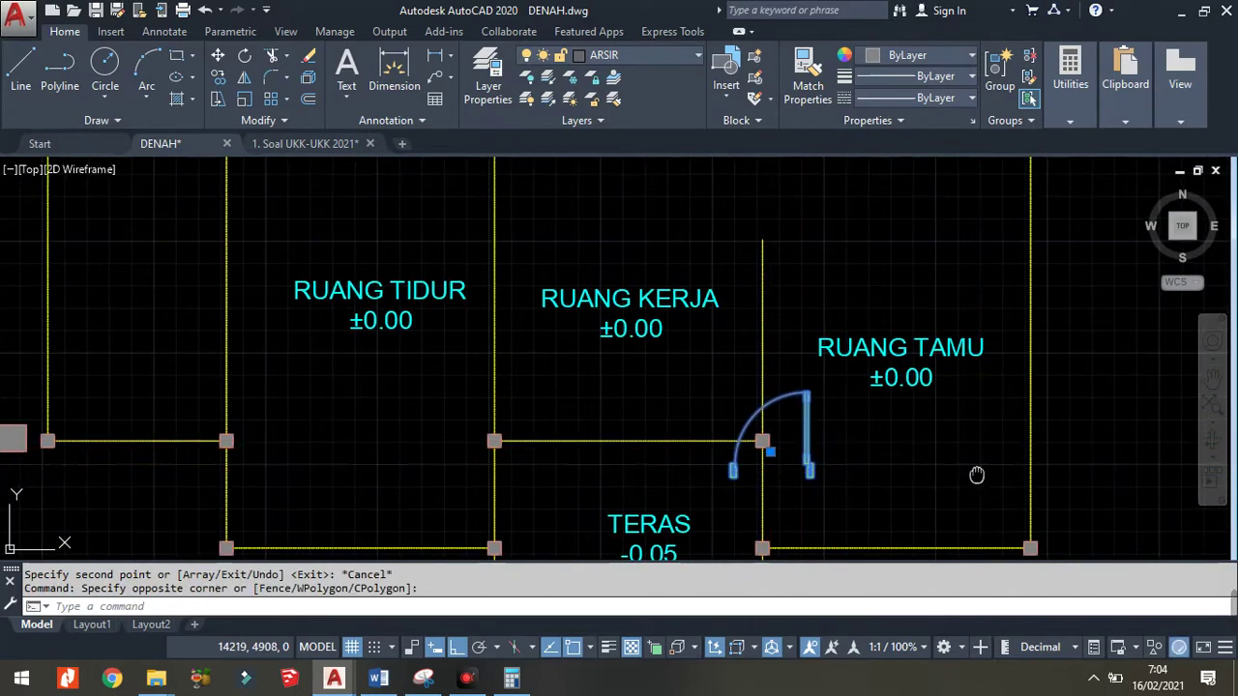
middle_click_drag(977, 475, 913, 495)
type("i")
key("Return")
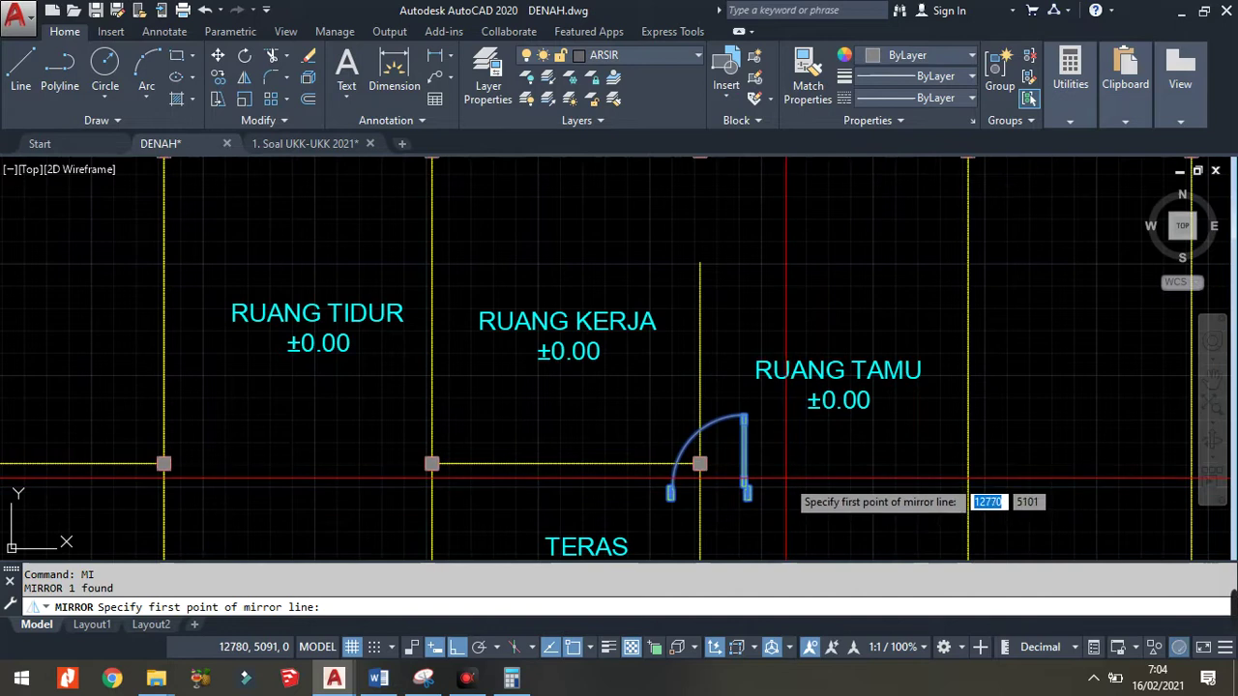
key("Escape")
left_click(759, 462)
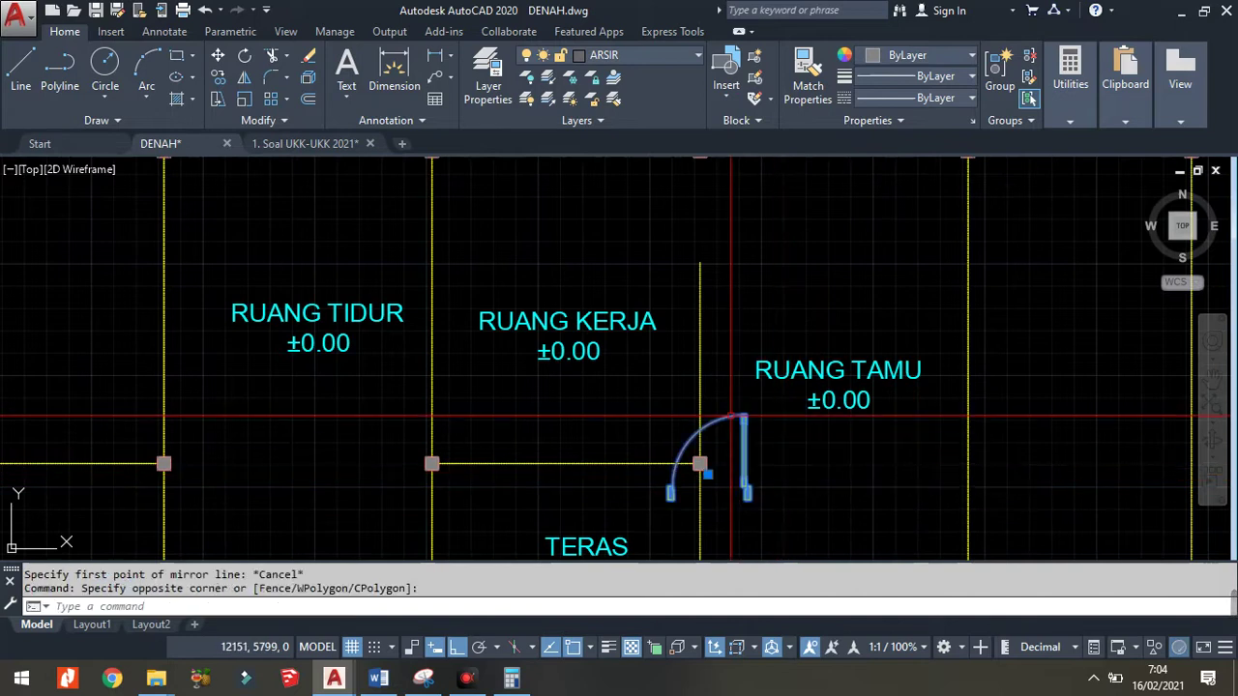
type("e")
key("Return")
scroll(731, 417, "down", 5)
scroll(829, 409, "down", 2)
scroll(781, 419, "up", 5)
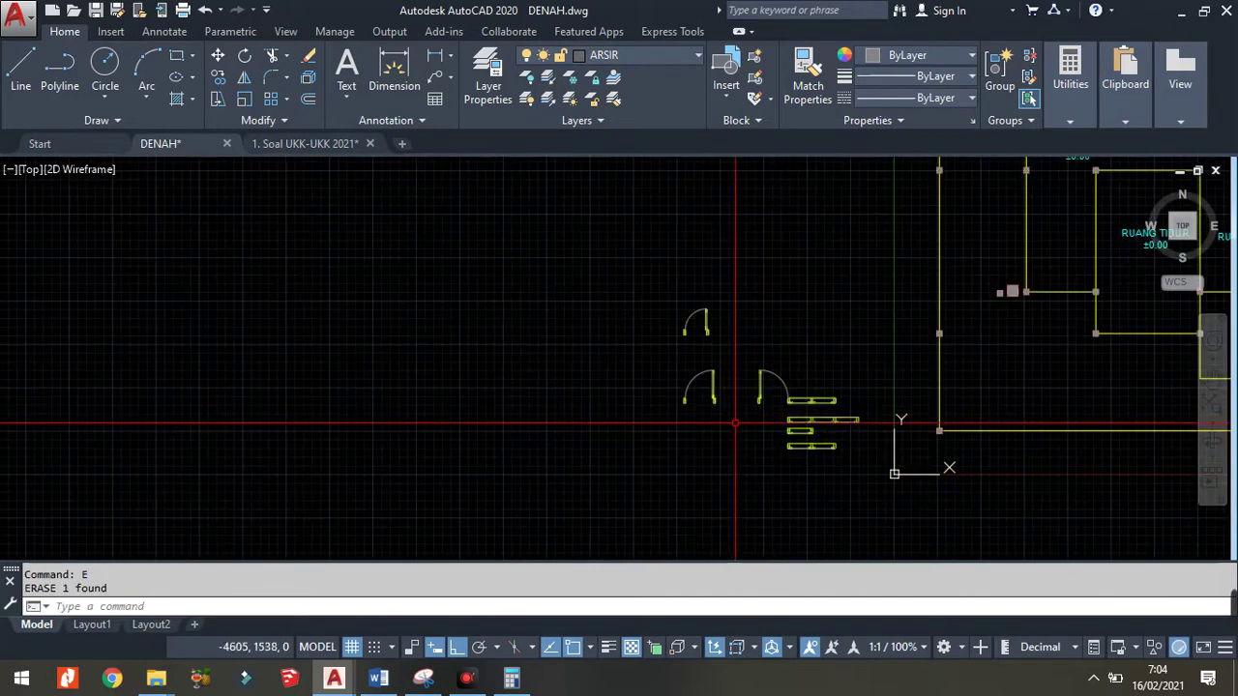
- Copy the left door block to a spot directly above the original
left_click(734, 423)
left_click(668, 377)
middle_click_drag(742, 406, 680, 464)
type("co")
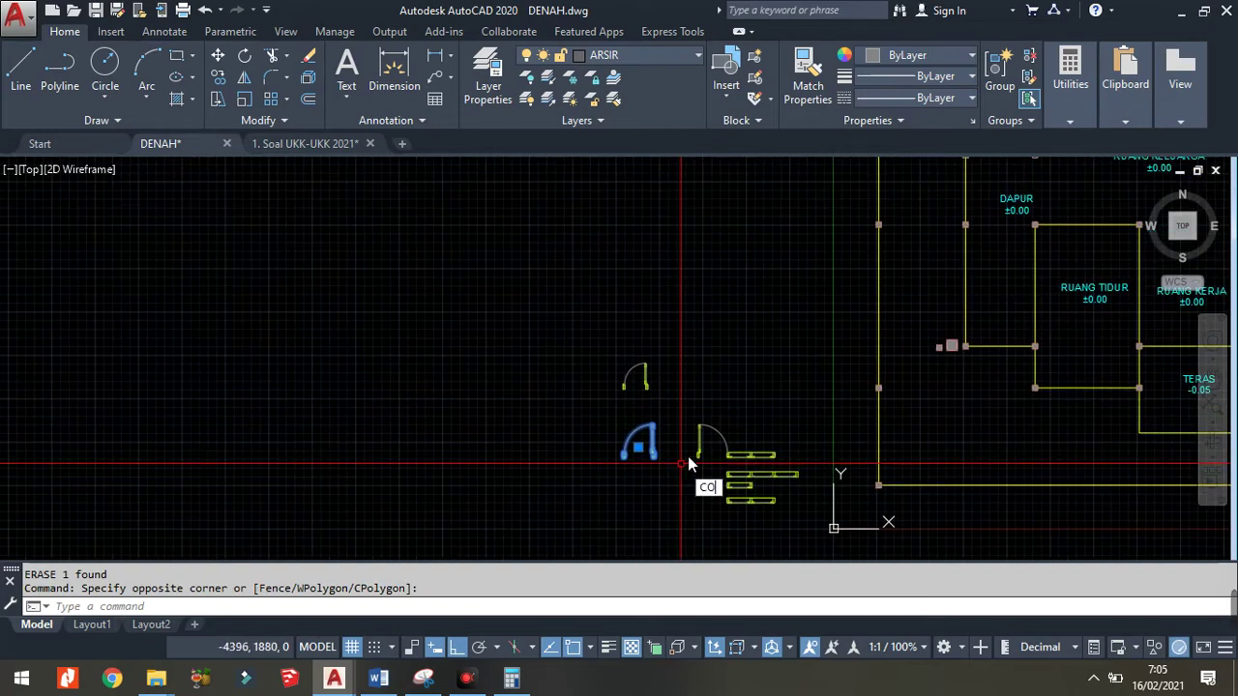
key("Return")
left_click(682, 462)
left_click(683, 237)
key("Return")
- Mirror the upper door copy sideways, keeping the source door
middle_click_drag(677, 237, 611, 386)
left_click(513, 291)
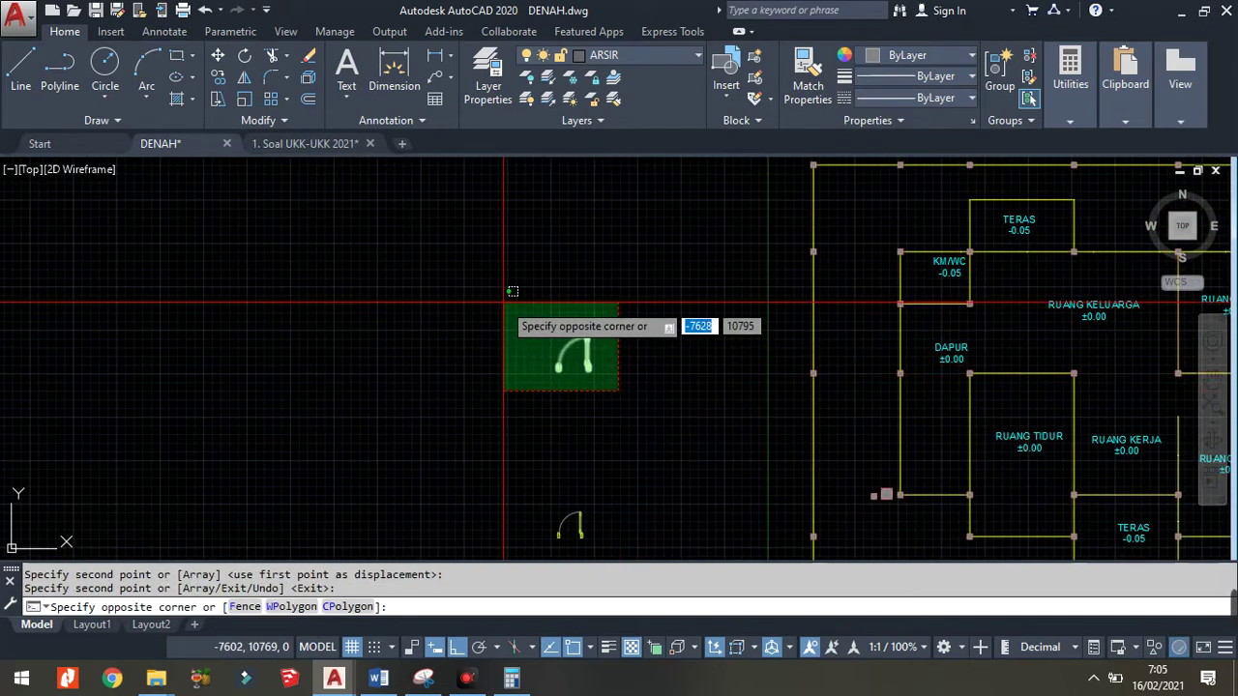
left_click(504, 304)
scroll(638, 387, "up", 3)
type("mi")
key("Return")
left_click(558, 336)
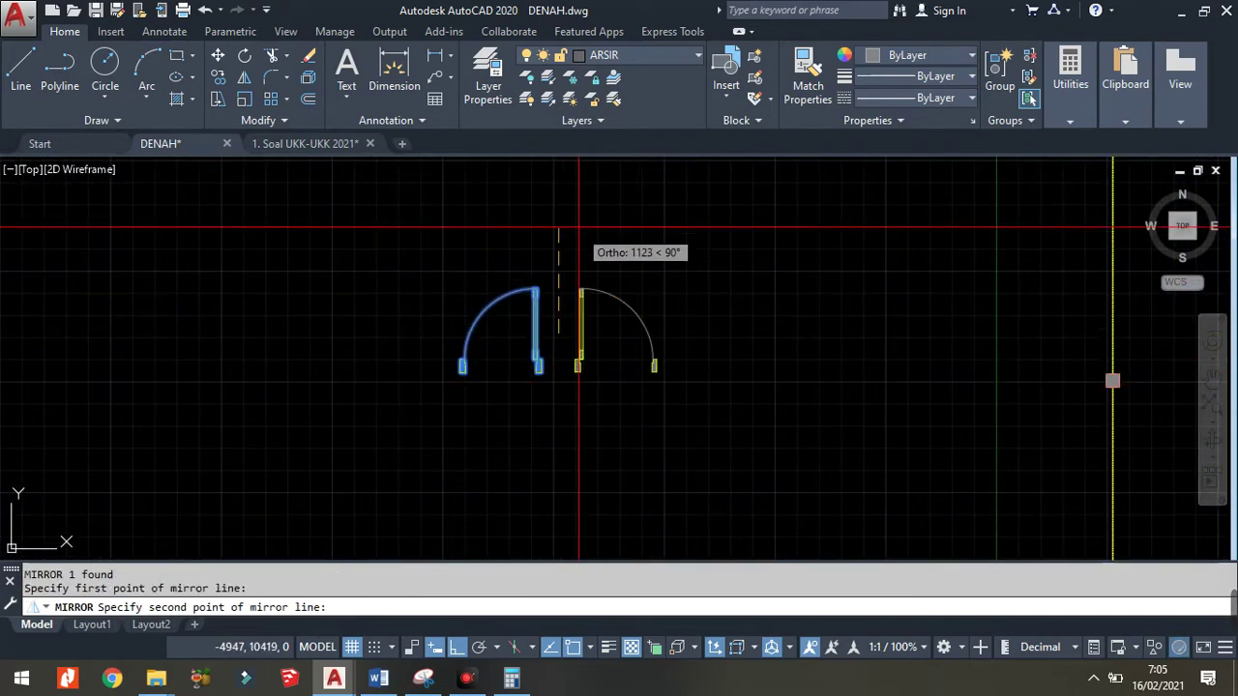
left_click(580, 229)
key("Return")
- Mirror both door leaves downward across a horizontal line, keeping the originals
left_click(667, 387)
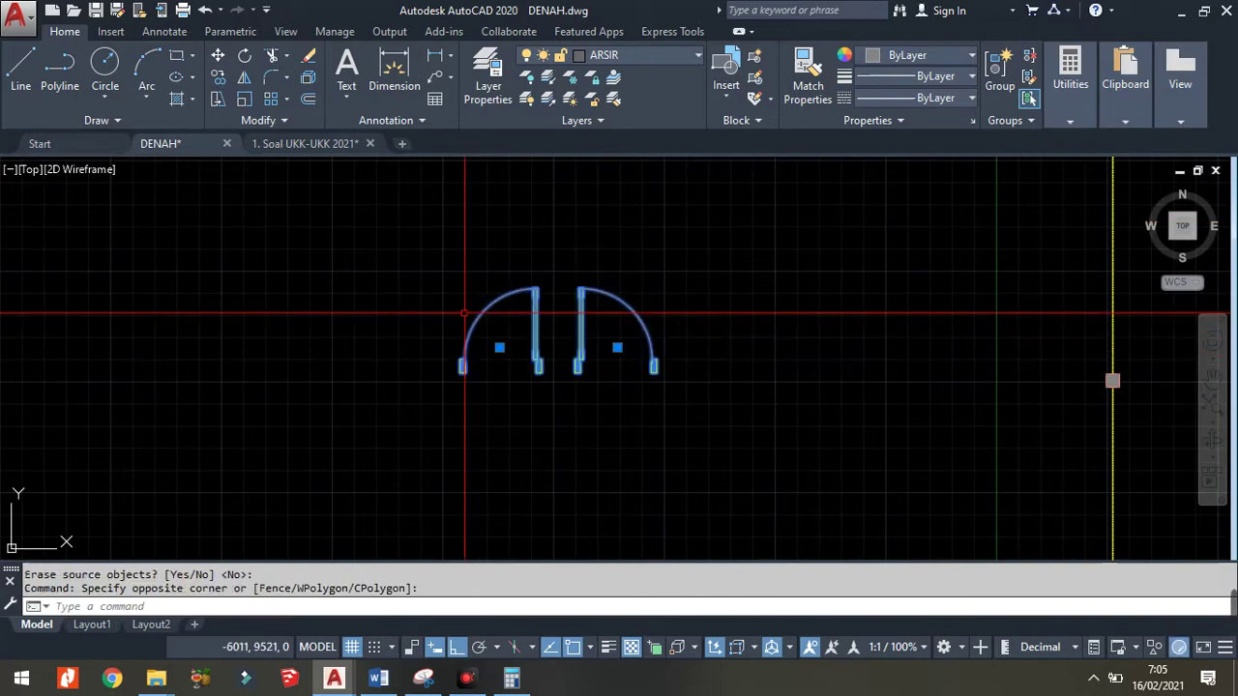
type("mi")
key("Return")
left_click(539, 386)
left_click(635, 428)
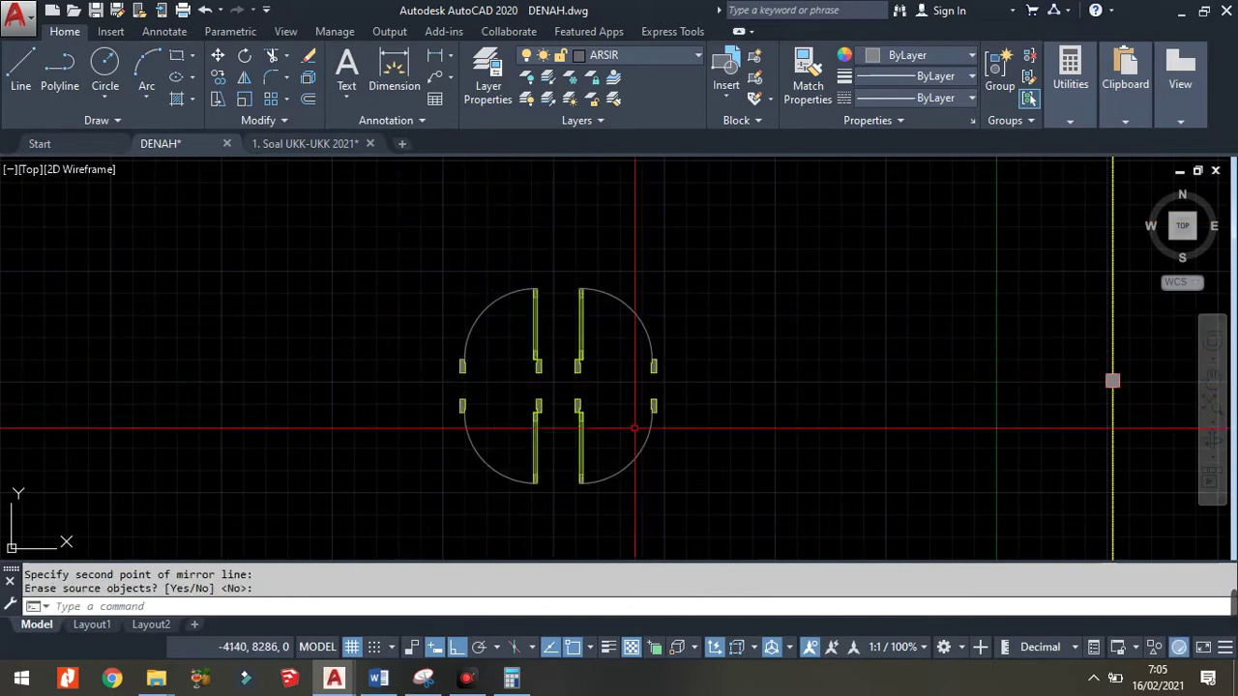
key("Return")
- Copy the lower-right door to an empty spot on the left
left_click(722, 463)
left_click(574, 409)
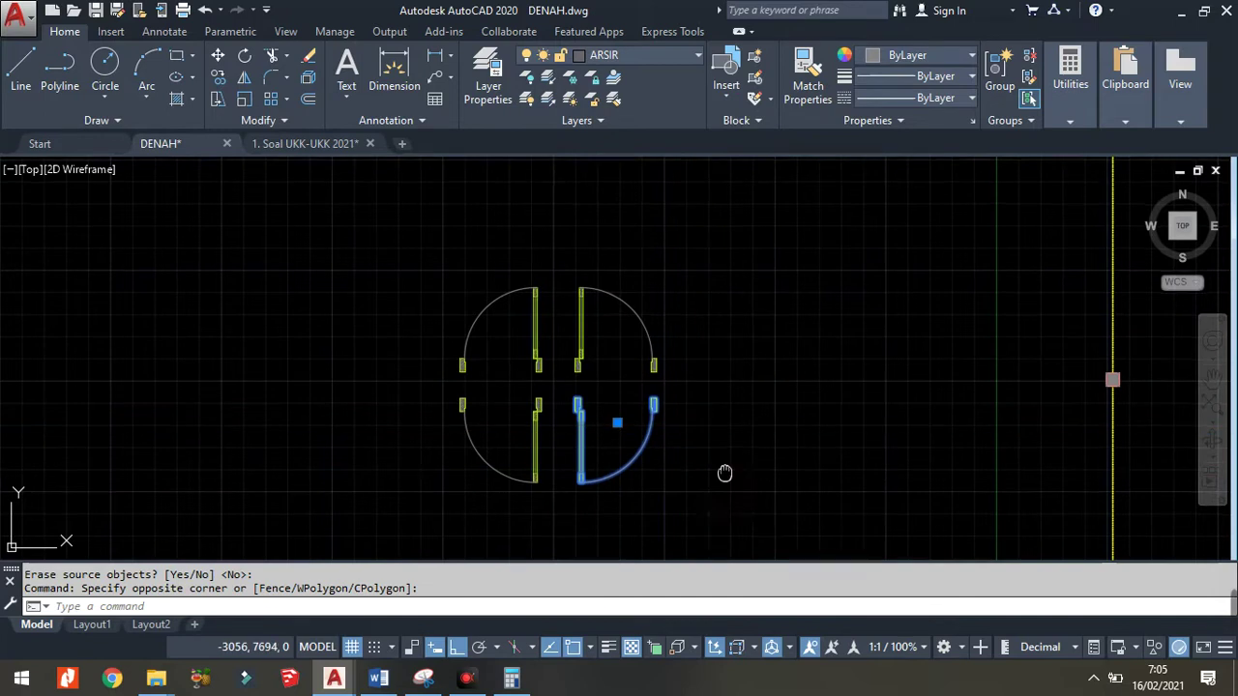
middle_click_drag(722, 464, 665, 475)
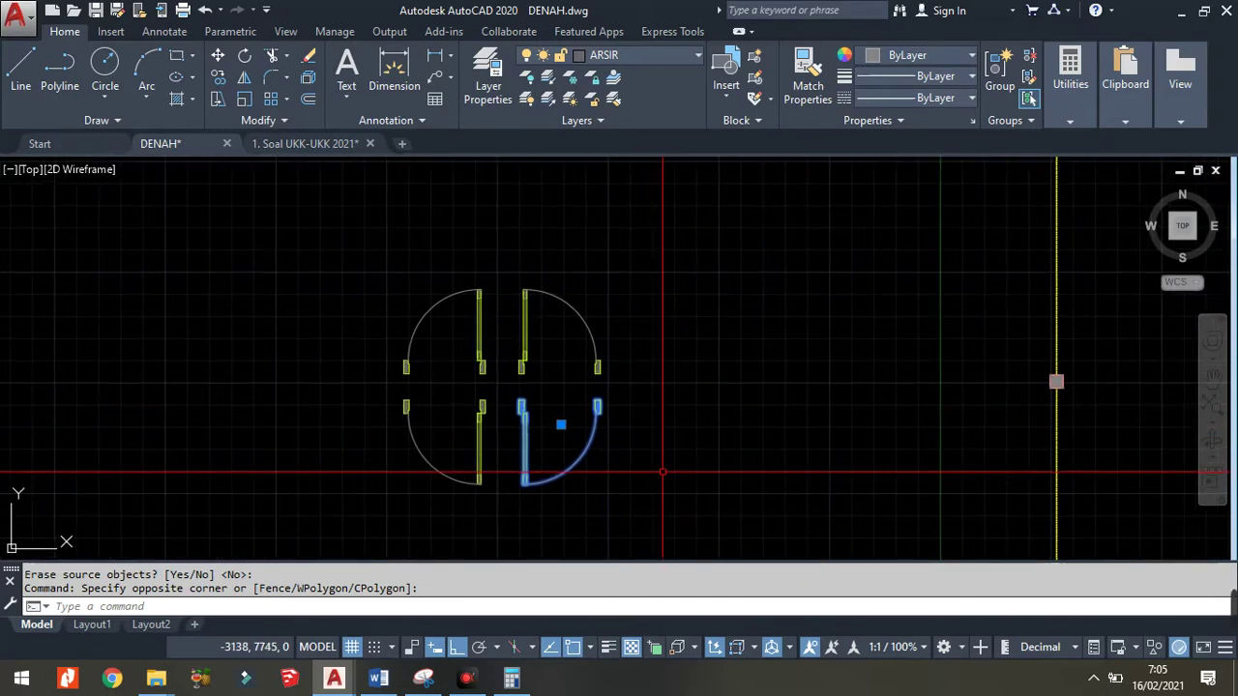
type("co")
key("Return")
left_click(664, 471)
left_click(325, 472)
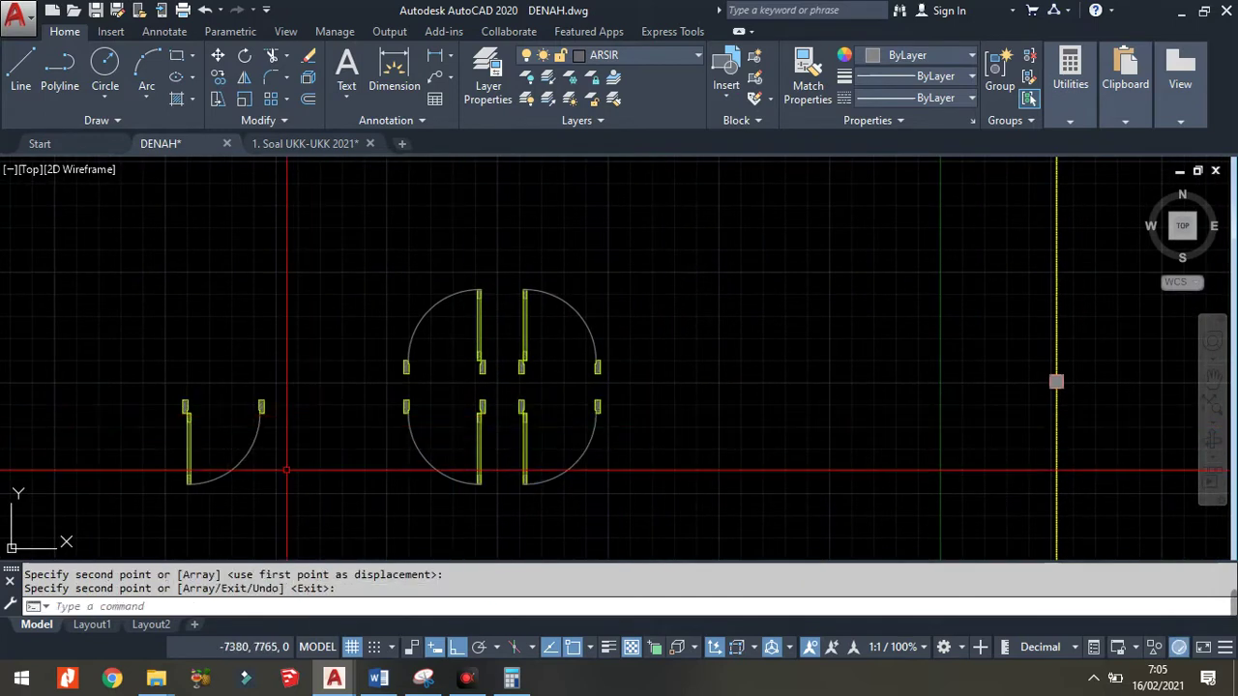
key("Return")
- Rotate the new door copy about its corner so it lies horizontally
left_click(286, 471)
left_click(174, 391)
middle_click_drag(299, 429, 395, 406)
type("o")
key("Return")
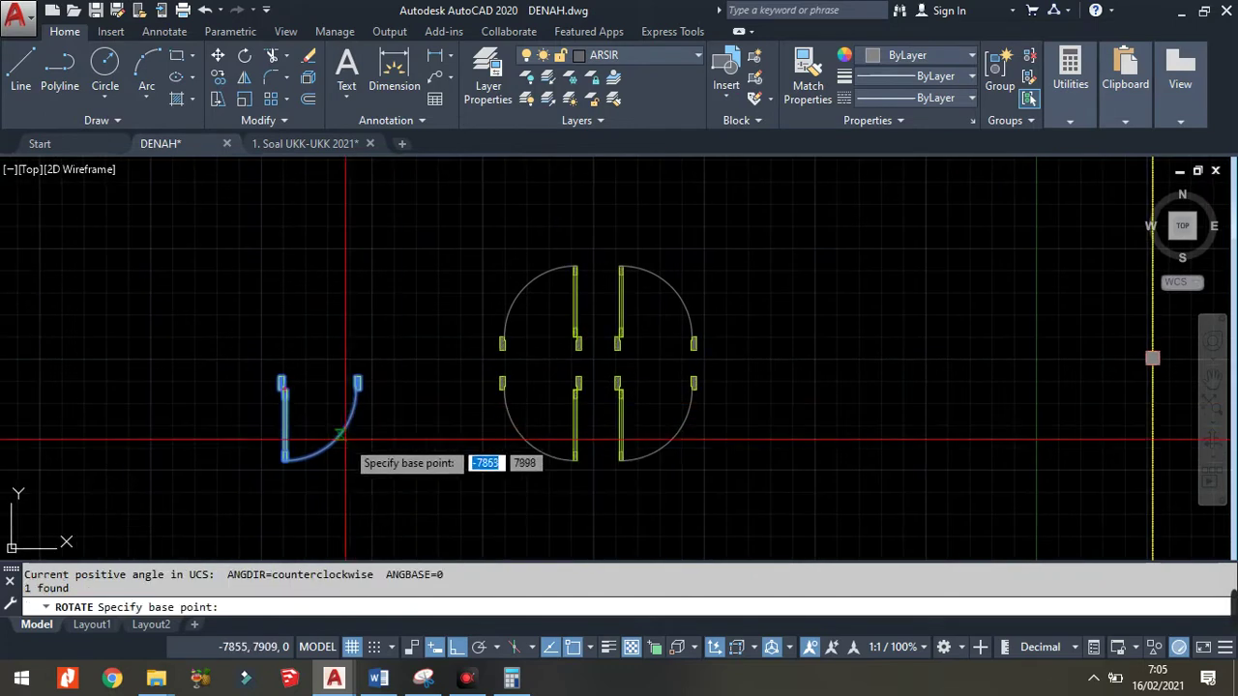
left_click(284, 460)
middle_click_drag(446, 489, 555, 344)
scroll(538, 328, "up", 2)
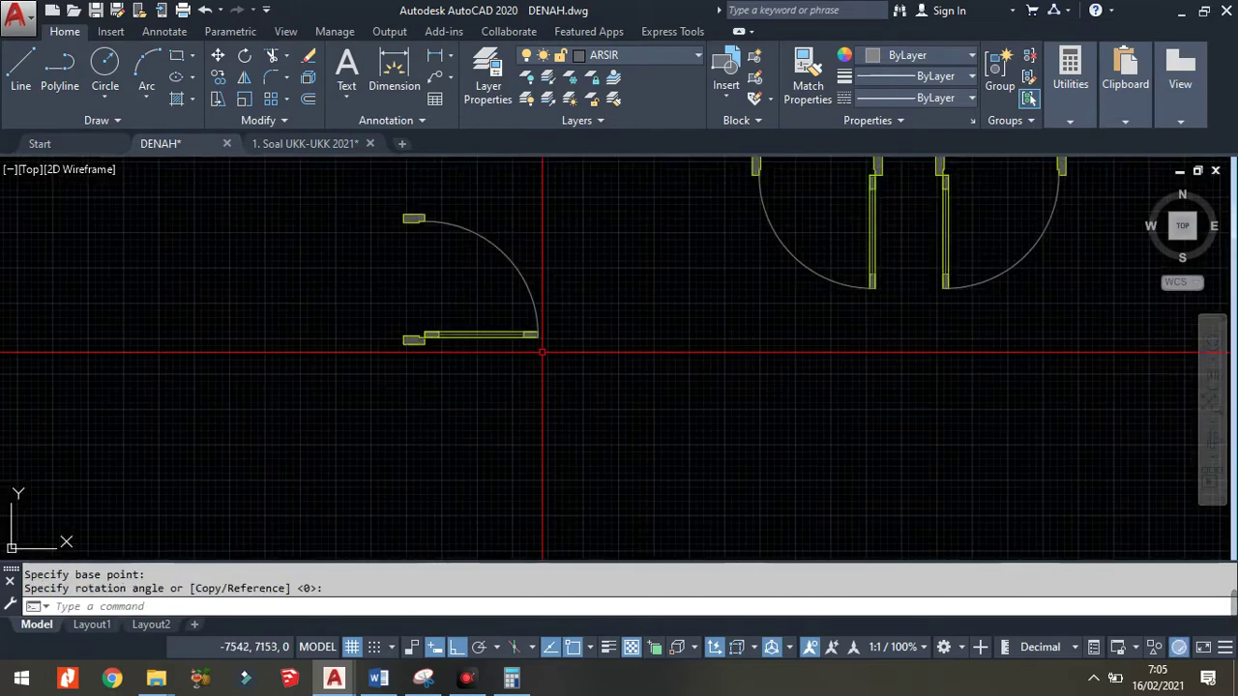
- Mirror the rotated door downward below itself, keeping the original
left_click(469, 318)
type("i")
key("Return")
left_click(470, 369)
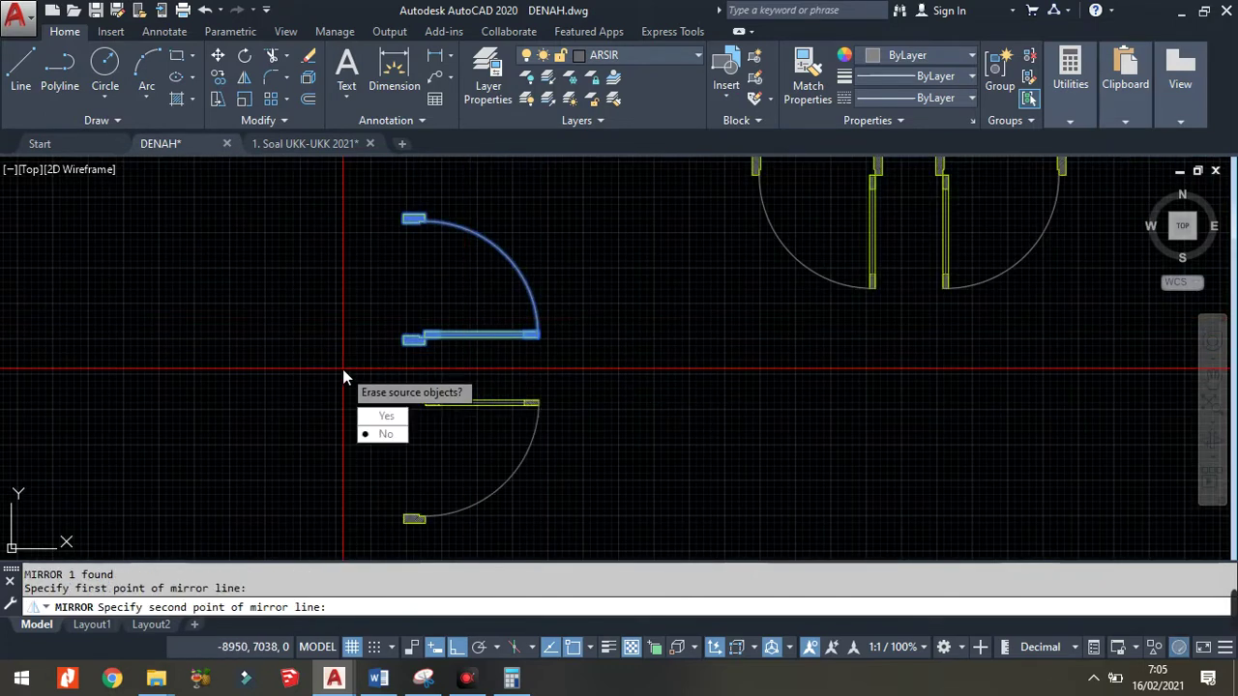
left_click(343, 374)
key("Return")
- Mirror both horizontal doors to the right across a vertical line
left_click(456, 290)
middle_click_drag(456, 290, 416, 334)
type("M")
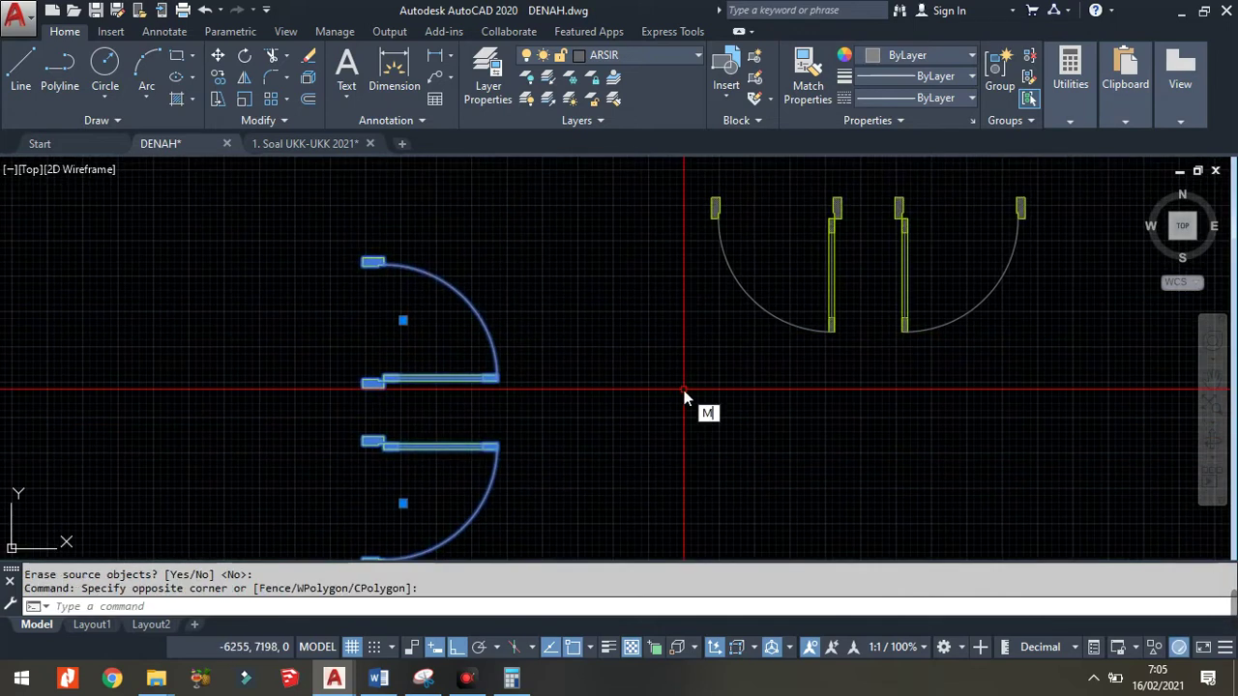
type("i")
key("Return")
left_click(542, 438)
left_click(541, 266)
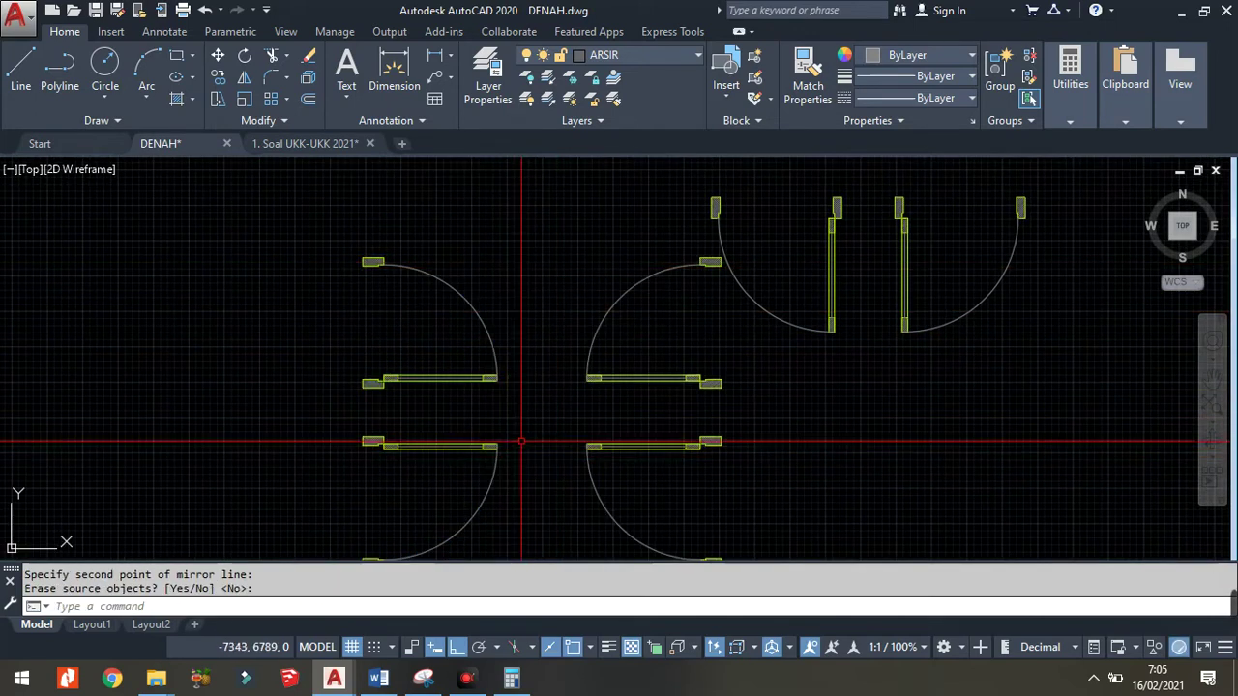
scroll(508, 382, "down", 2)
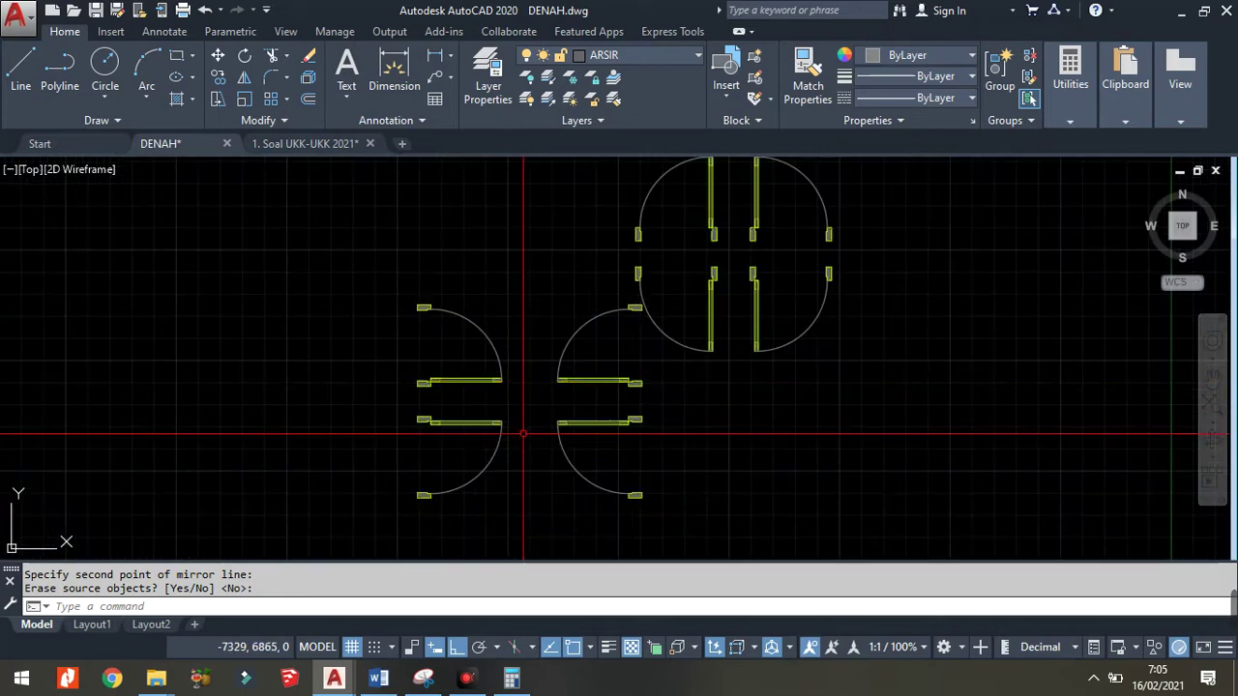
scroll(493, 397, "up", 2)
- Finish the mirror with the originals kept, and copy the top-left door from its corner
key("Return")
left_click(539, 387)
left_click(455, 319)
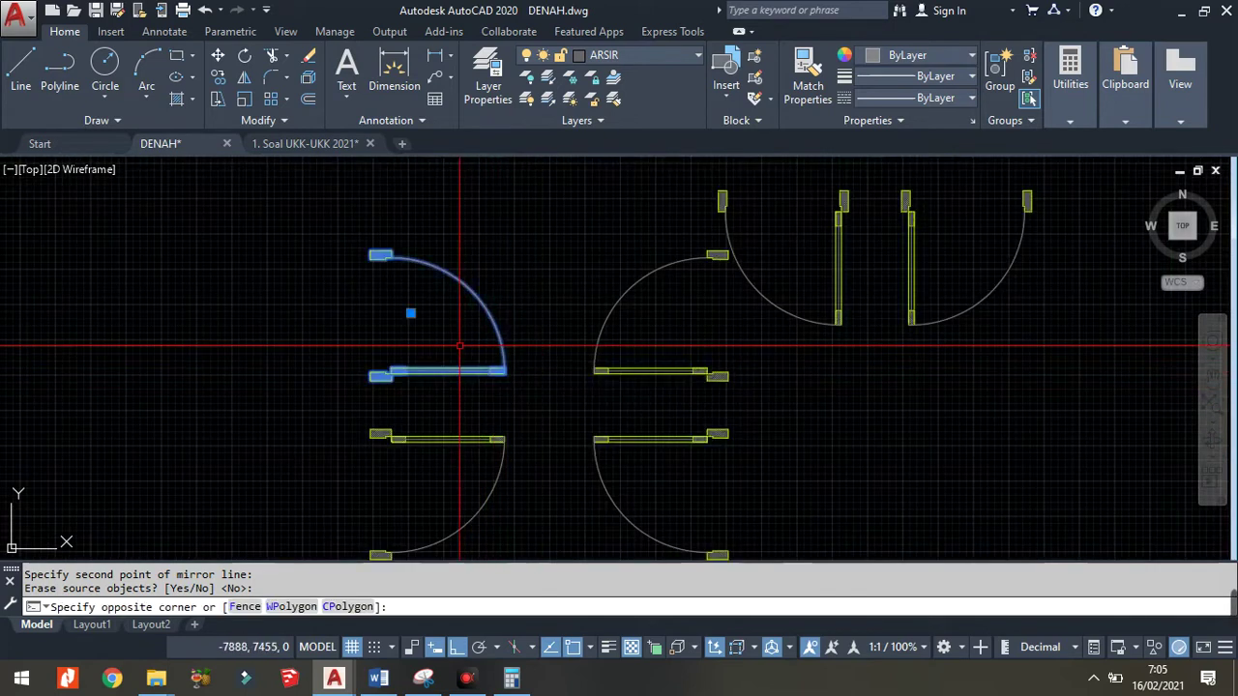
type("c")
key("Return")
scroll(438, 389, "up", 3)
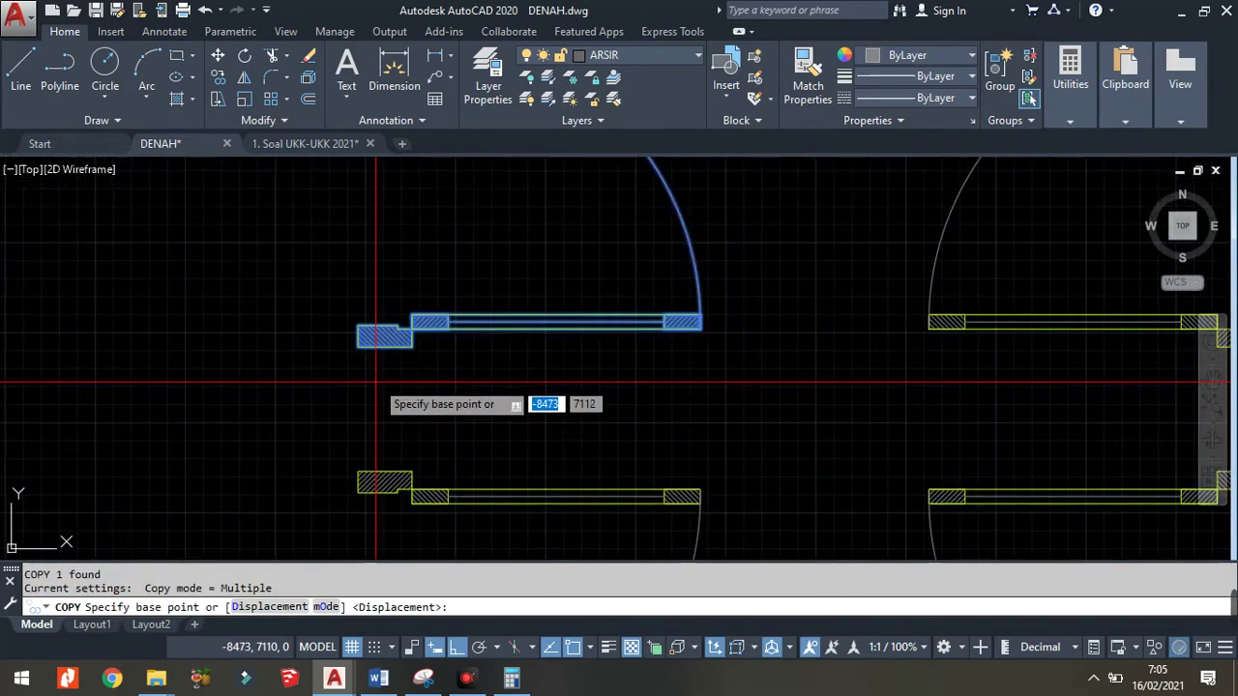
left_click(358, 346)
- Place the door copy at the TERAS wall corner beside RUANG TAMU
scroll(306, 368, "down", 5)
scroll(691, 428, "down", 2)
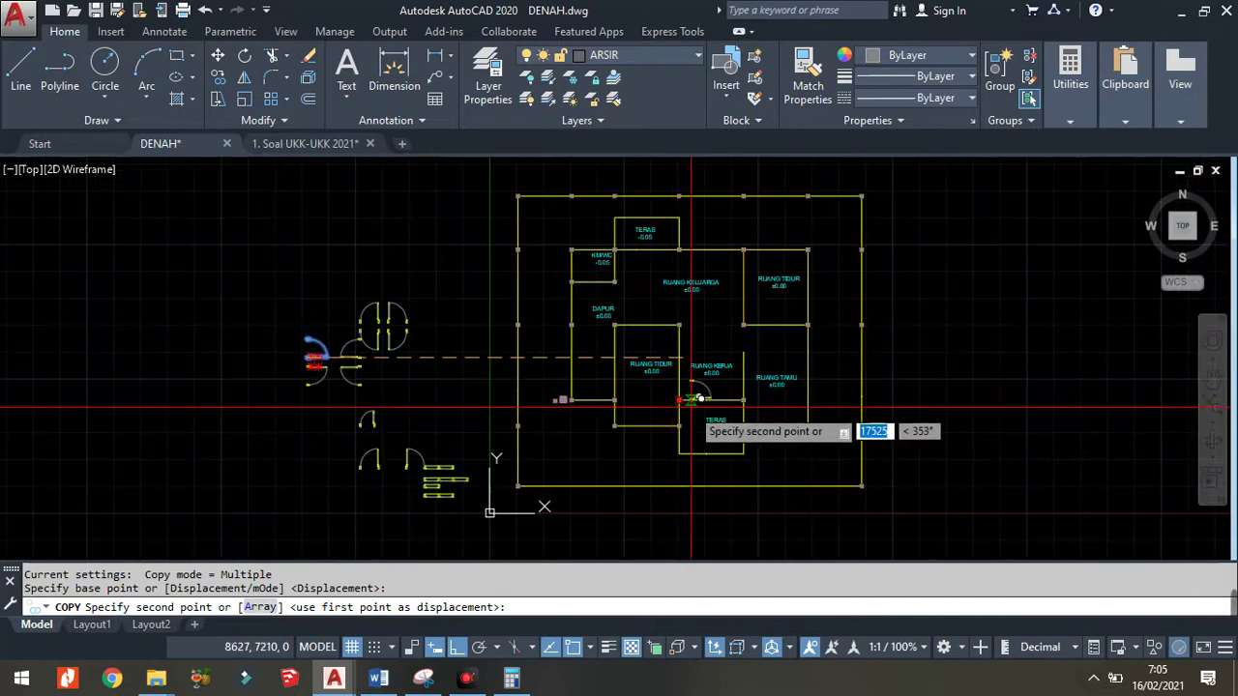
scroll(801, 400, "up", 6)
middle_click_drag(839, 512, 810, 373)
scroll(804, 387, "up", 3)
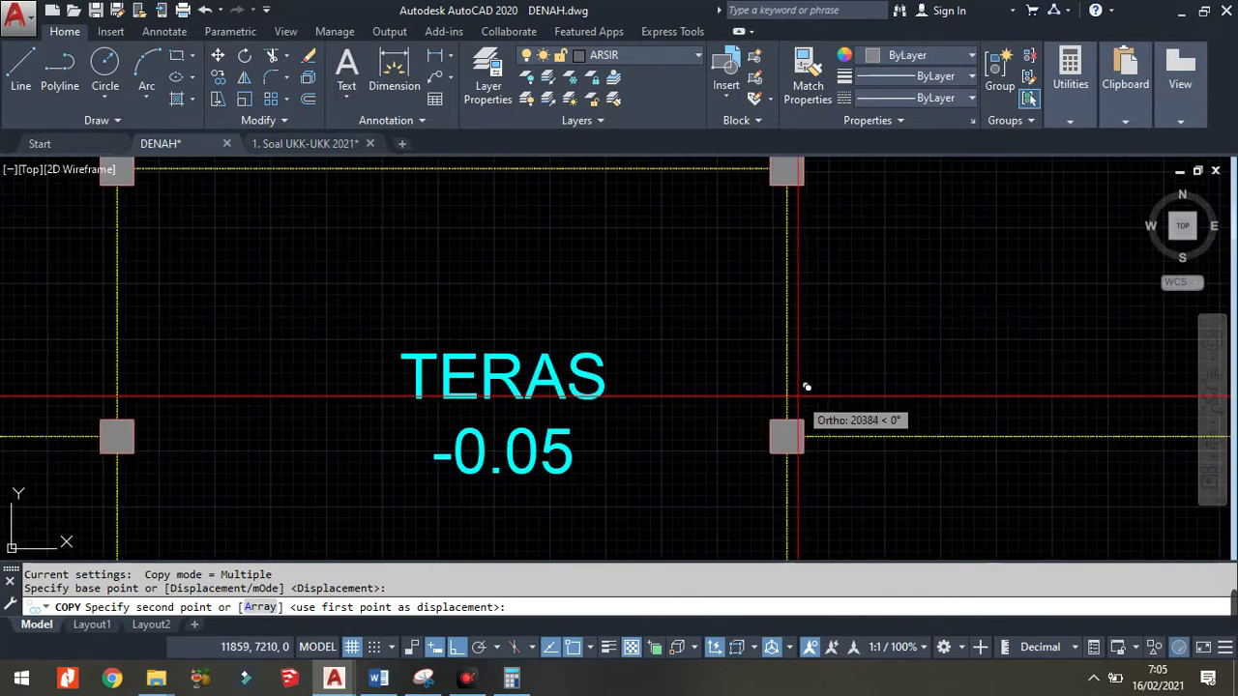
scroll(801, 382, "up", 1)
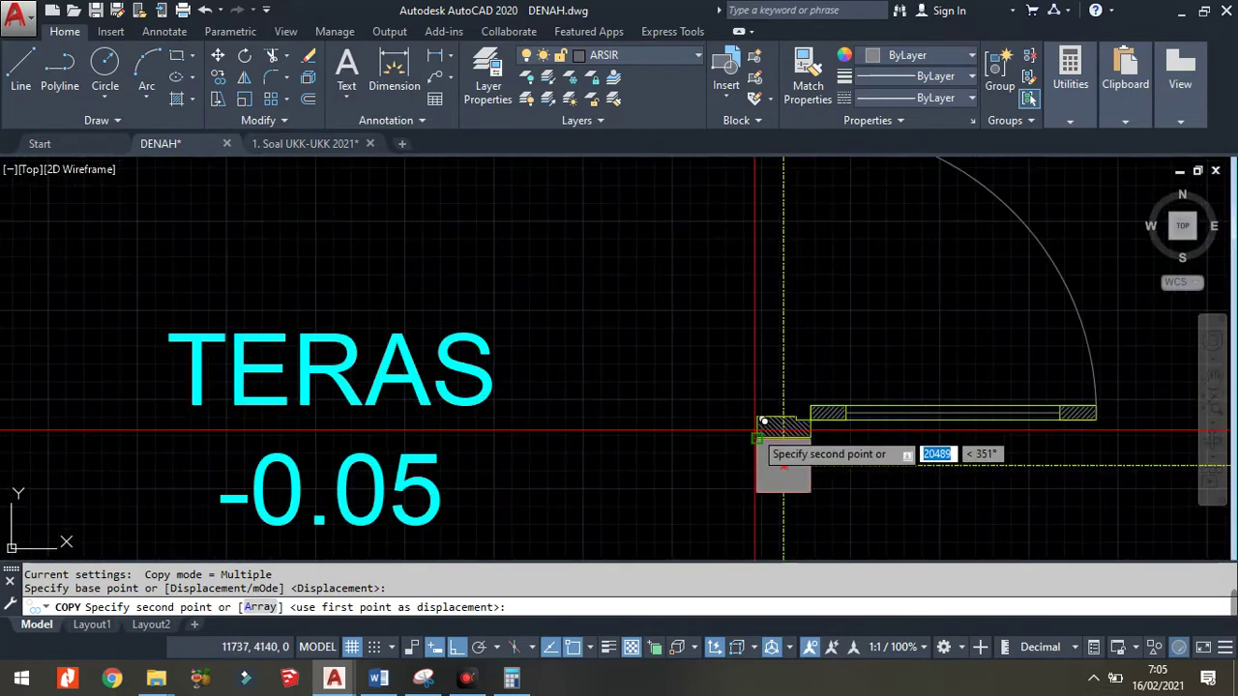
left_click(764, 424)
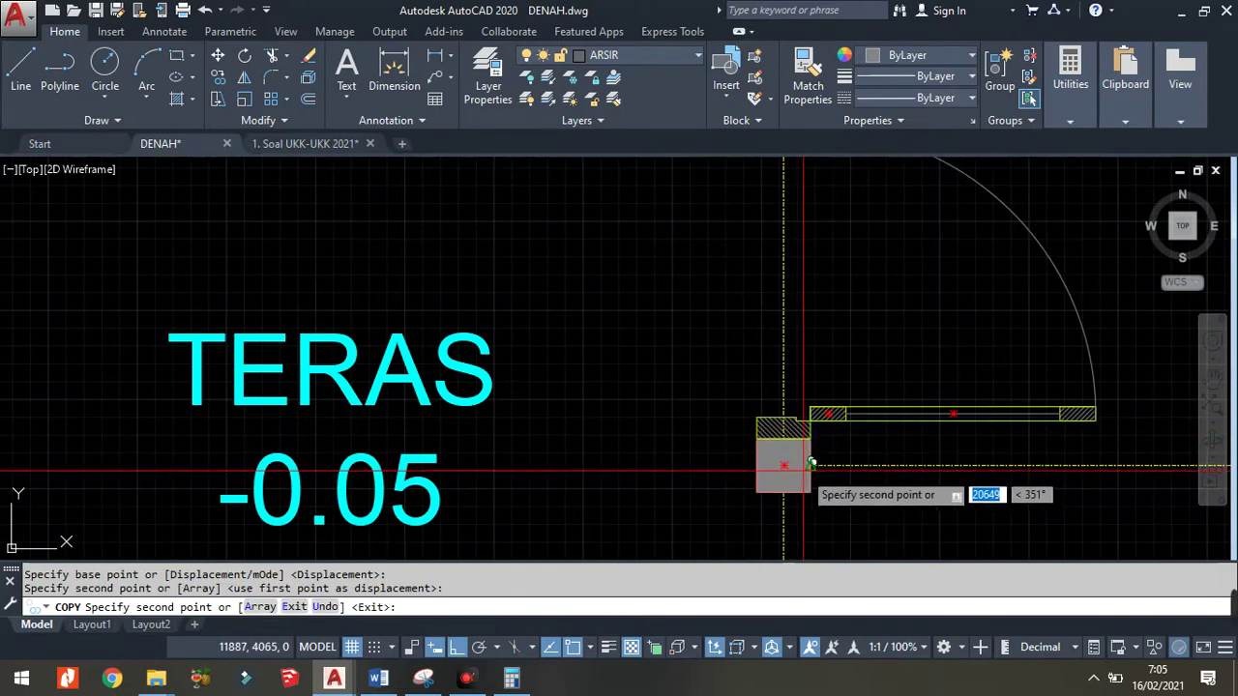
scroll(788, 451, "down", 4)
scroll(788, 450, "down", 1)
scroll(338, 381, "down", 2)
key("Return")
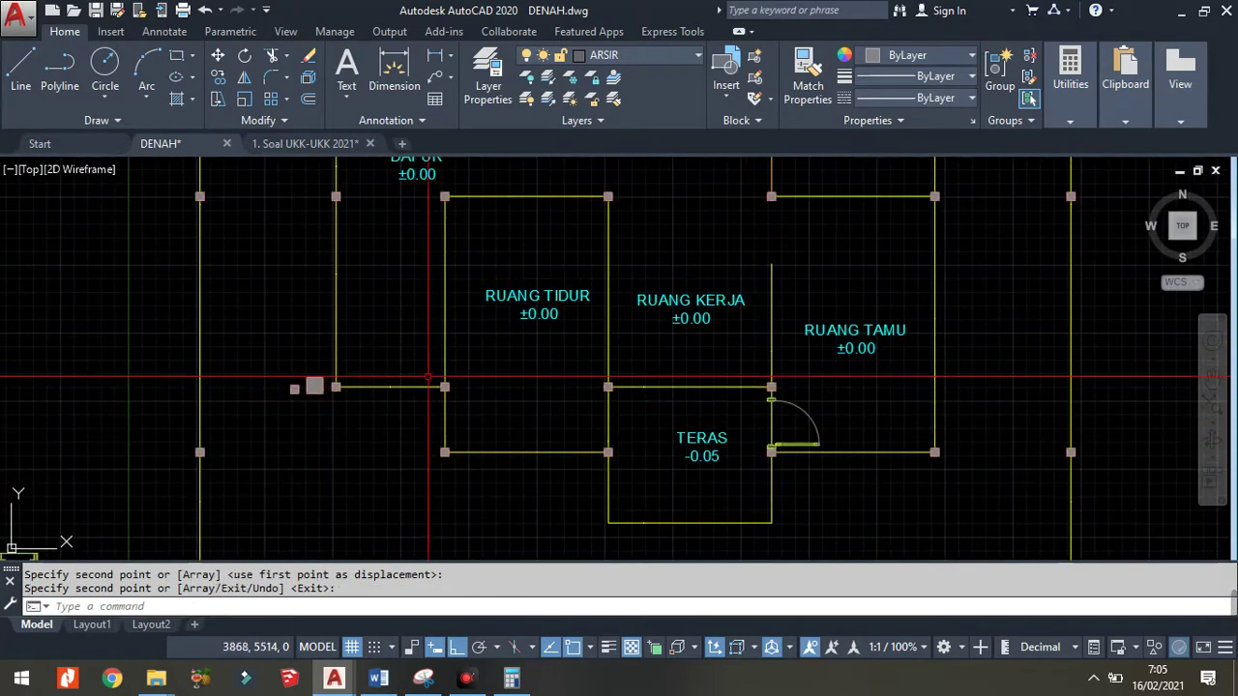
scroll(862, 263, "down", 1)
middle_click_drag(861, 193, 875, 239)
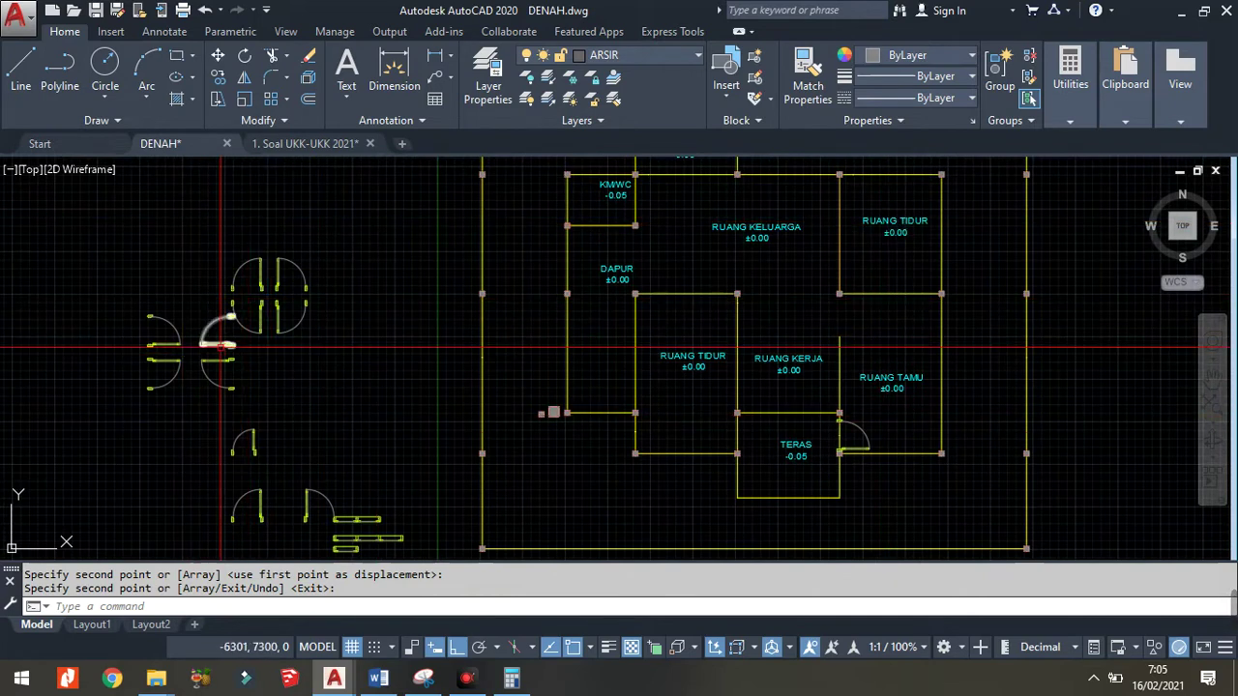
scroll(219, 352, "up", 4)
middle_click_drag(119, 372, 220, 371)
- Copy the lower-left door symbol with CO, using its corner as the base point
left_click(232, 444)
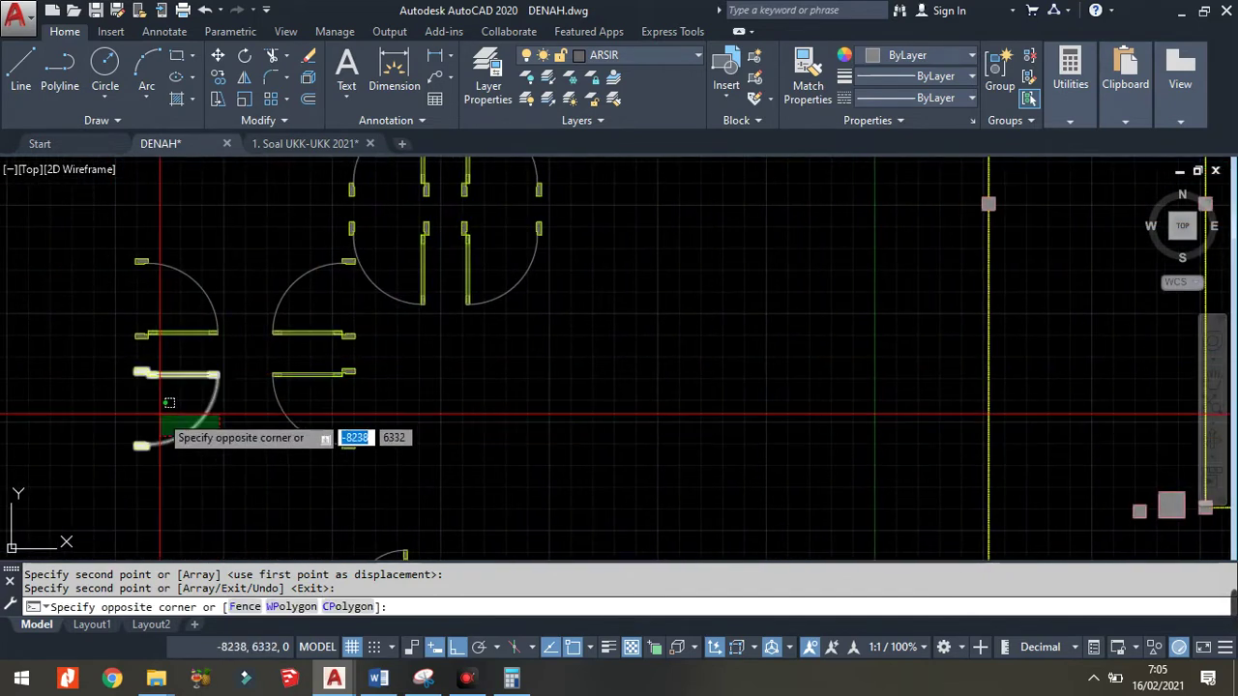
left_click(164, 416)
scroll(129, 291, "up", 1)
scroll(158, 414, "up", 1)
type("co")
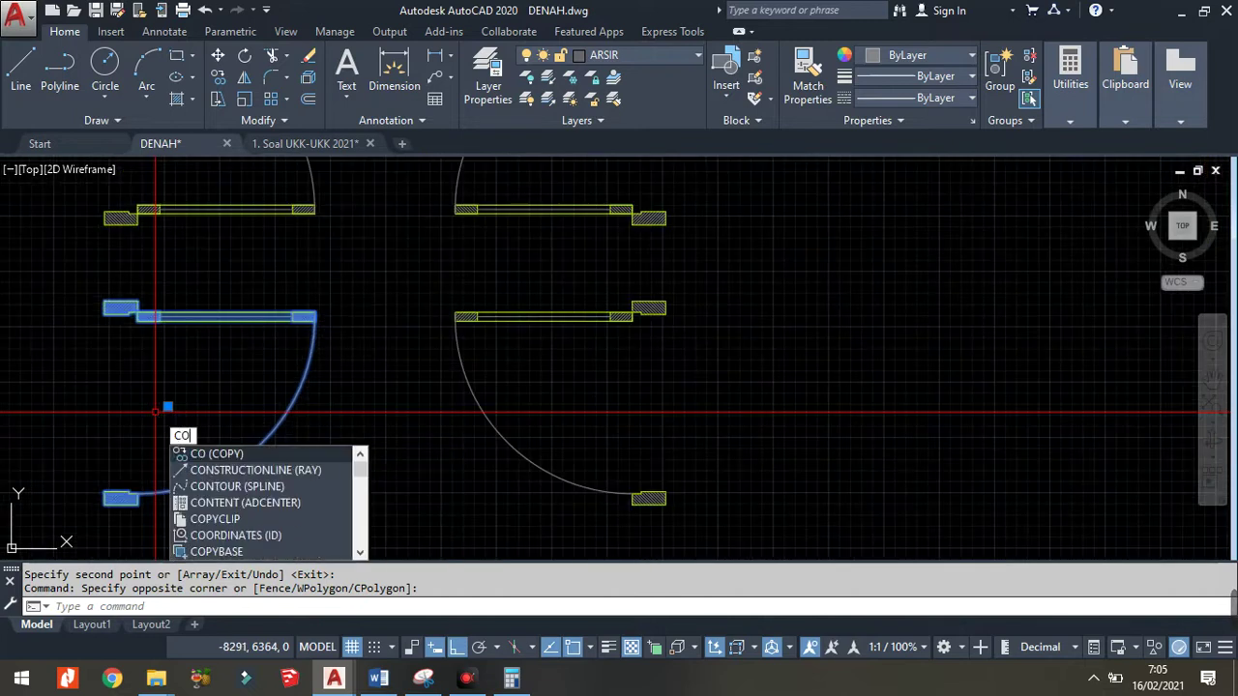
key("Return")
scroll(110, 329, "up", 1)
scroll(148, 266, "up", 2)
left_click(153, 268)
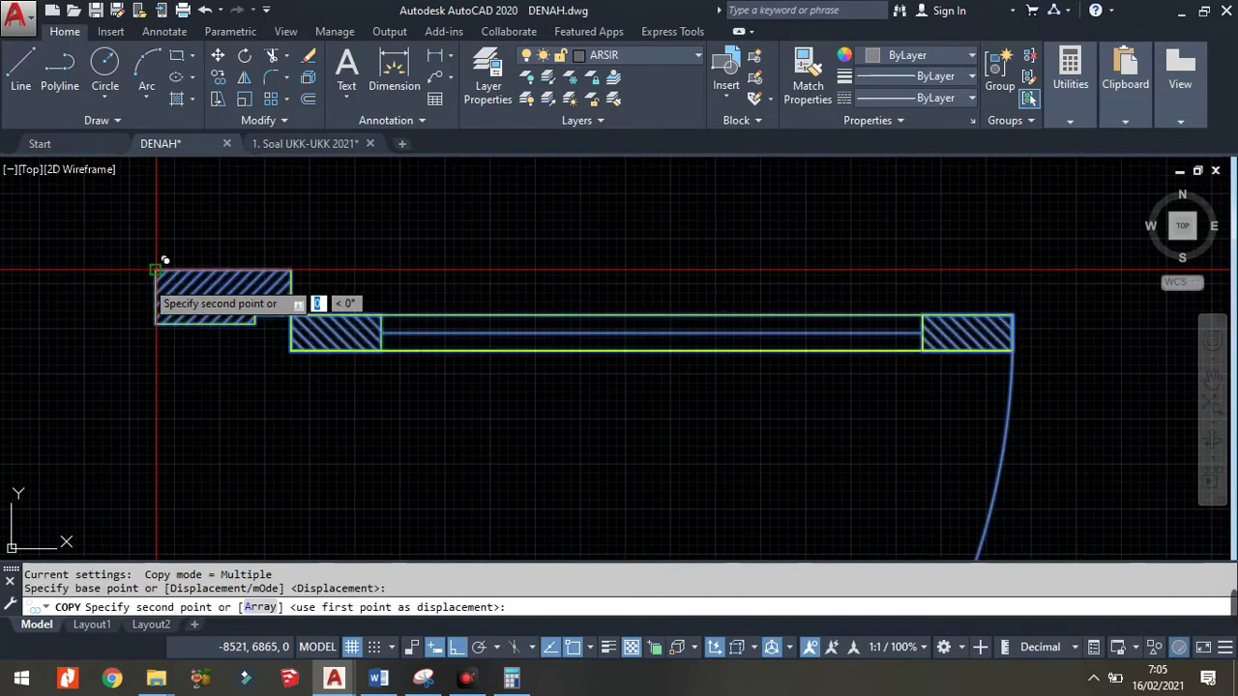
- Drop the copy at the upper RUANG TIDUR corner next to RUANG KELUARGA
scroll(150, 329, "down", 2)
scroll(584, 211, "down", 2)
scroll(585, 211, "up", 5)
scroll(581, 261, "up", 3)
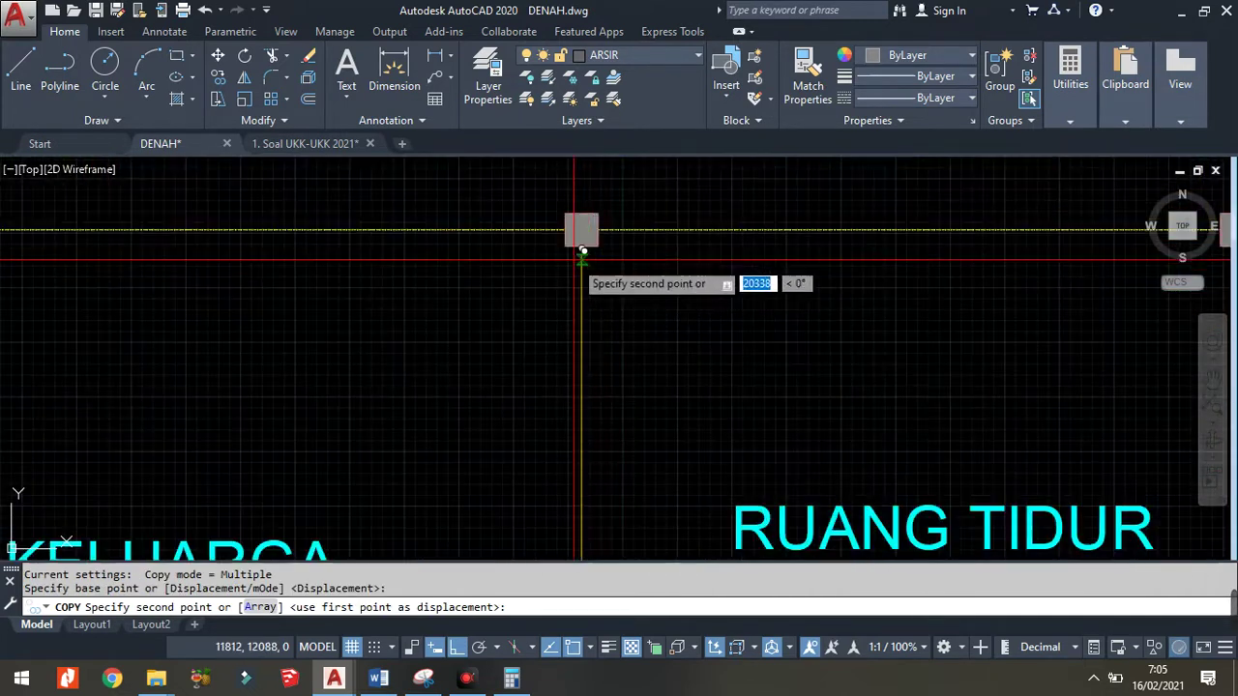
left_click(574, 235)
scroll(829, 257, "down", 3)
scroll(594, 338, "down", 2)
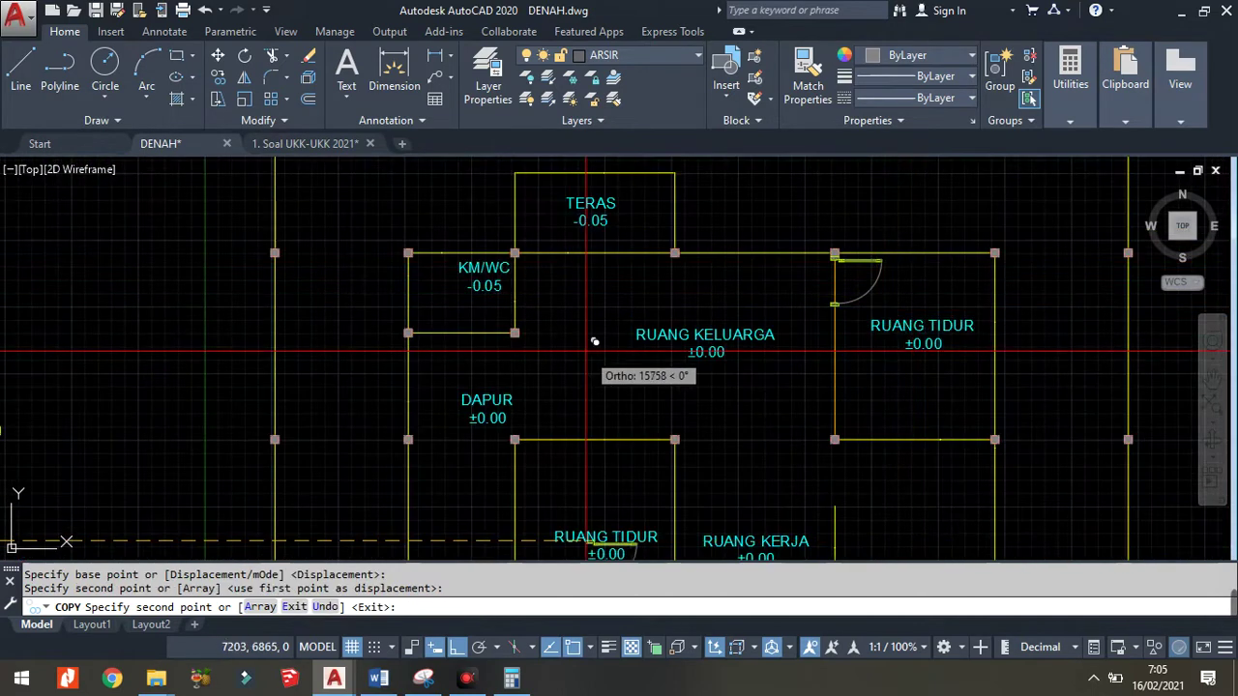
scroll(690, 269, "down", 2)
key("Return")
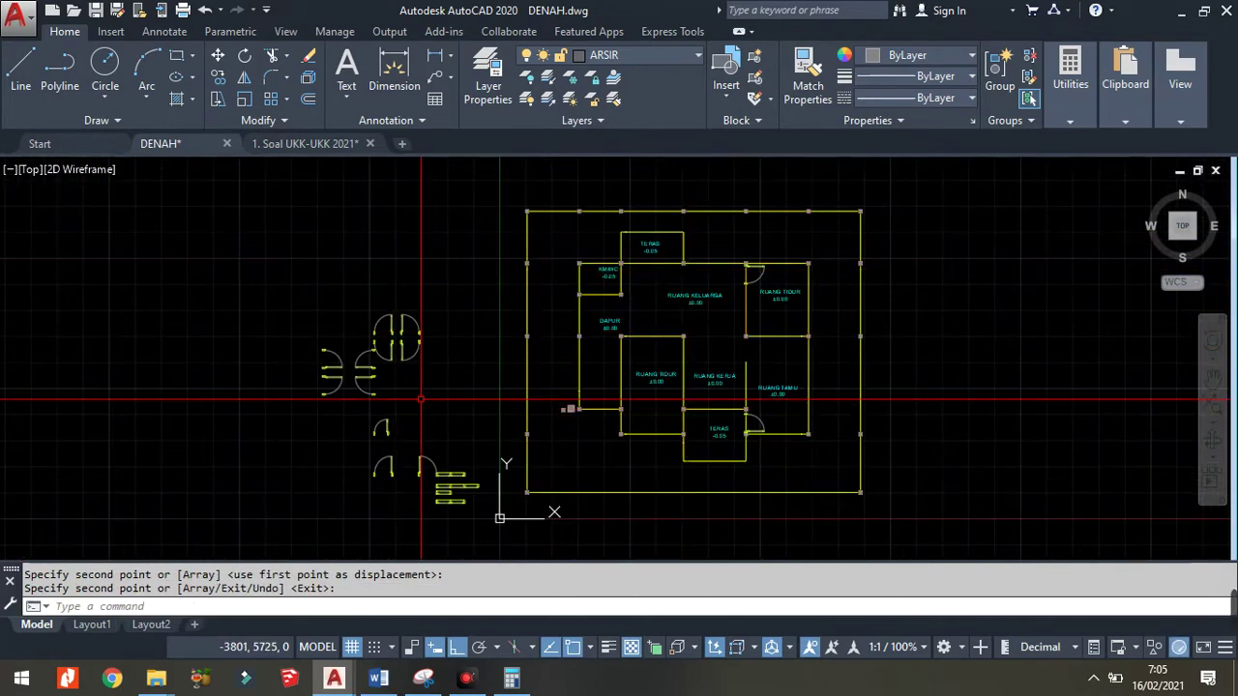
scroll(743, 346, "up", 4)
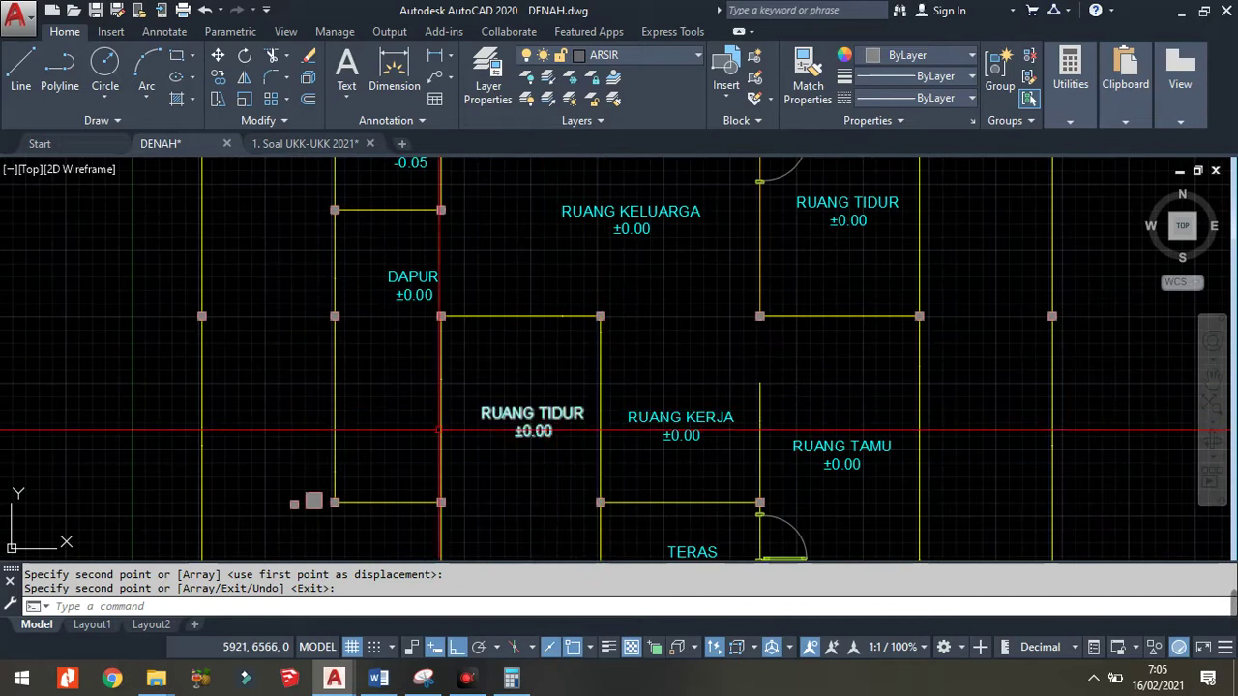
scroll(440, 431, "down", 1)
scroll(364, 409, "down", 1)
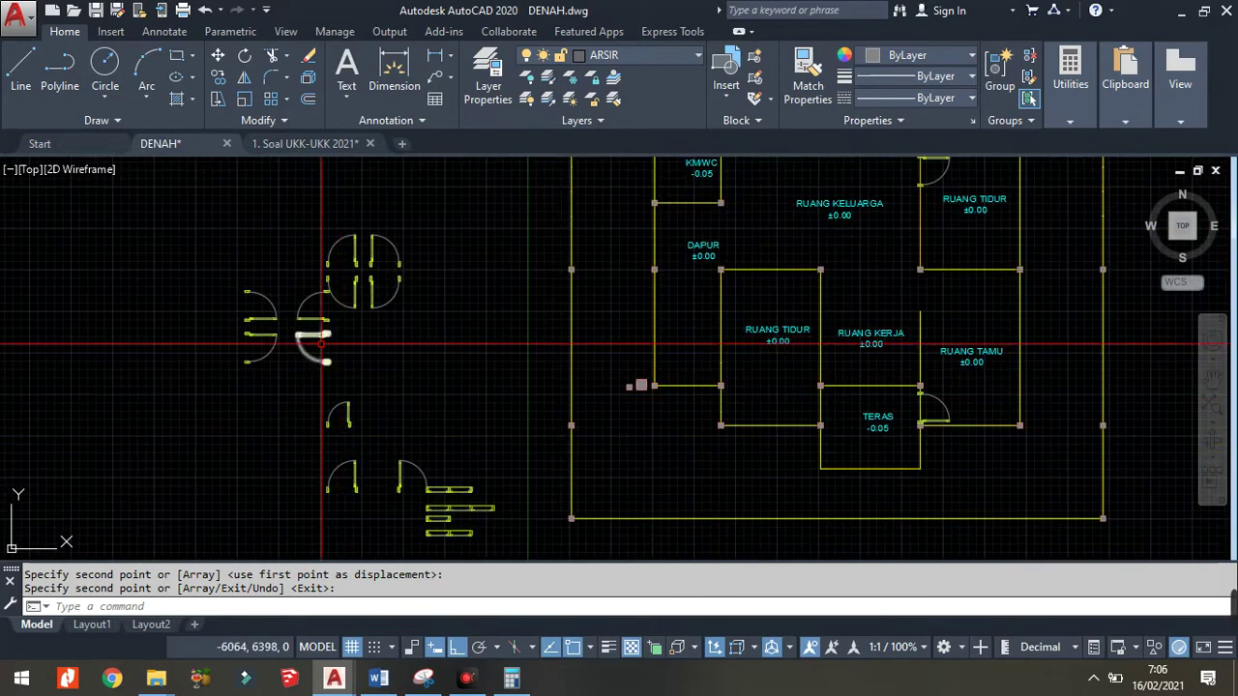
scroll(317, 313, "up", 2)
scroll(323, 290, "up", 2)
- Copy the vertical door symbol from its top corner to the wall corner above the lower RUANG TIDUR
scroll(344, 341, "up", 2)
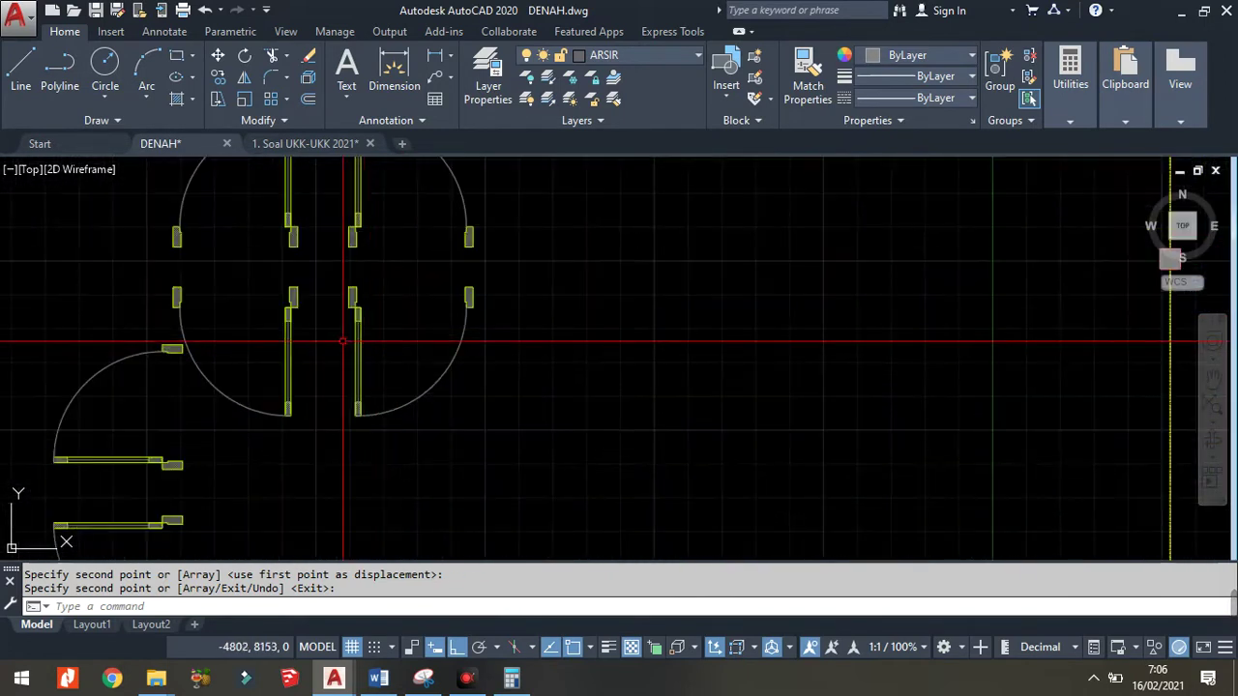
left_click(332, 356)
scroll(281, 333, "up", 2)
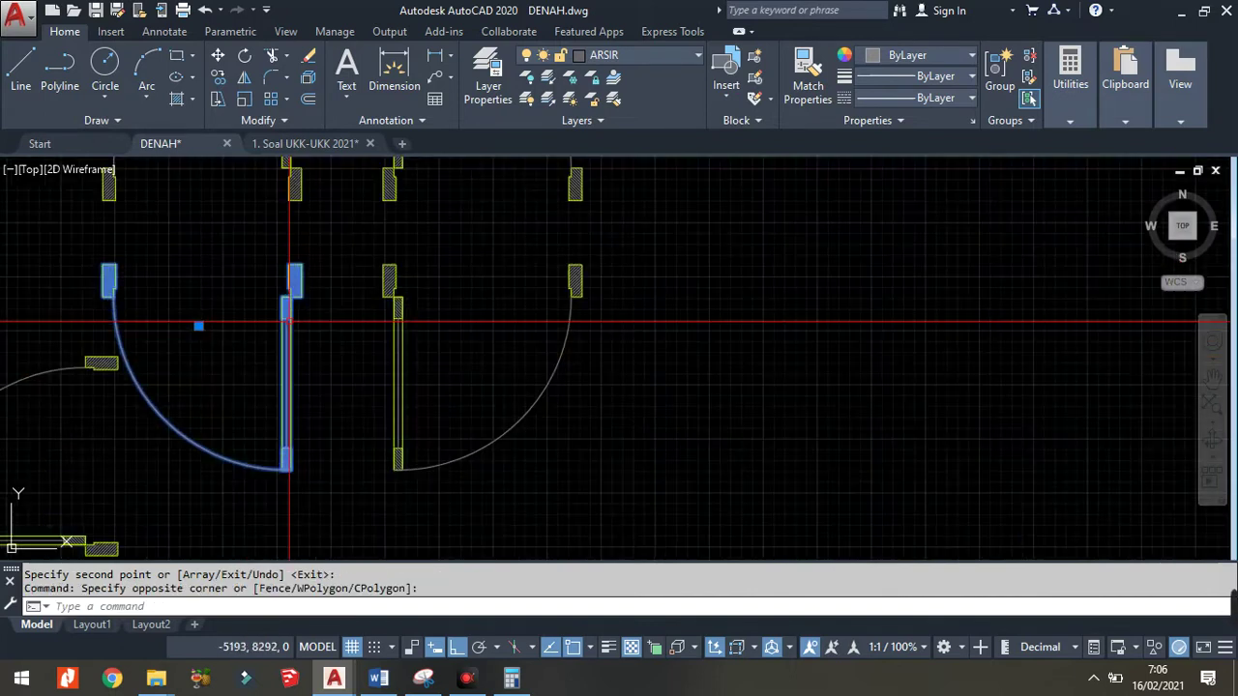
scroll(289, 328, "up", 2)
key("Return")
scroll(308, 230, "up", 2)
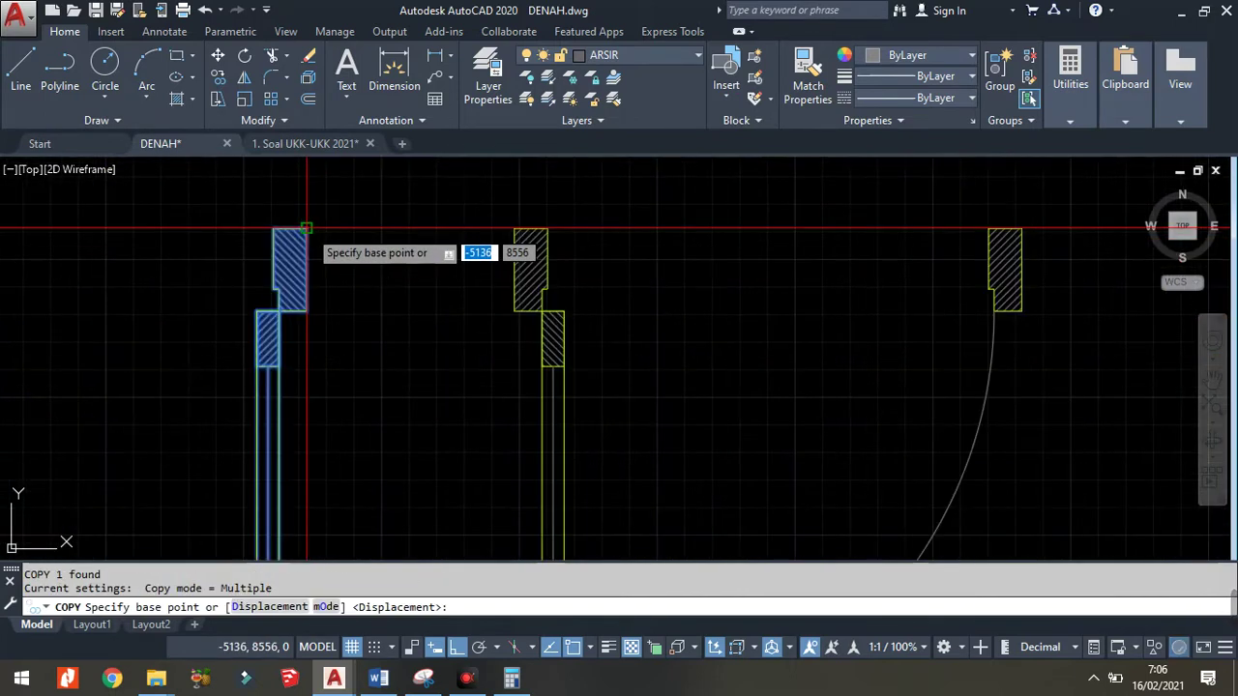
scroll(307, 229, "down", 3)
left_click(235, 277)
scroll(962, 266, "up", 3)
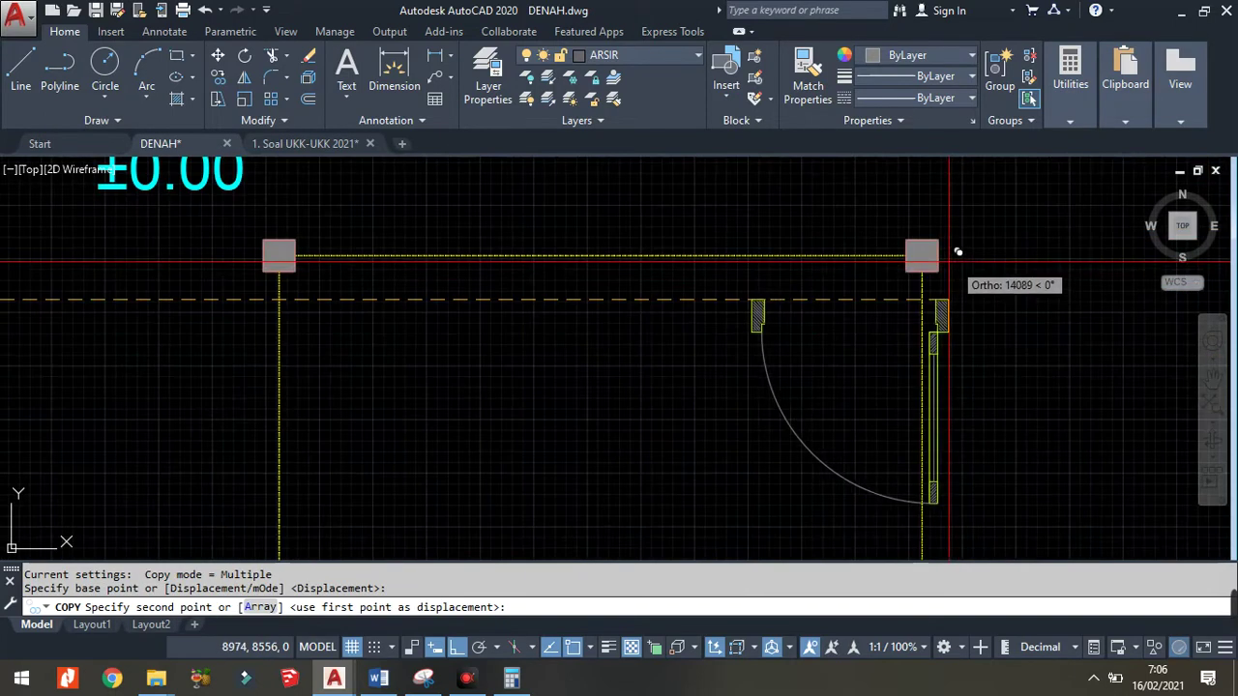
left_click(920, 250)
scroll(638, 268, "down", 3)
key("Return")
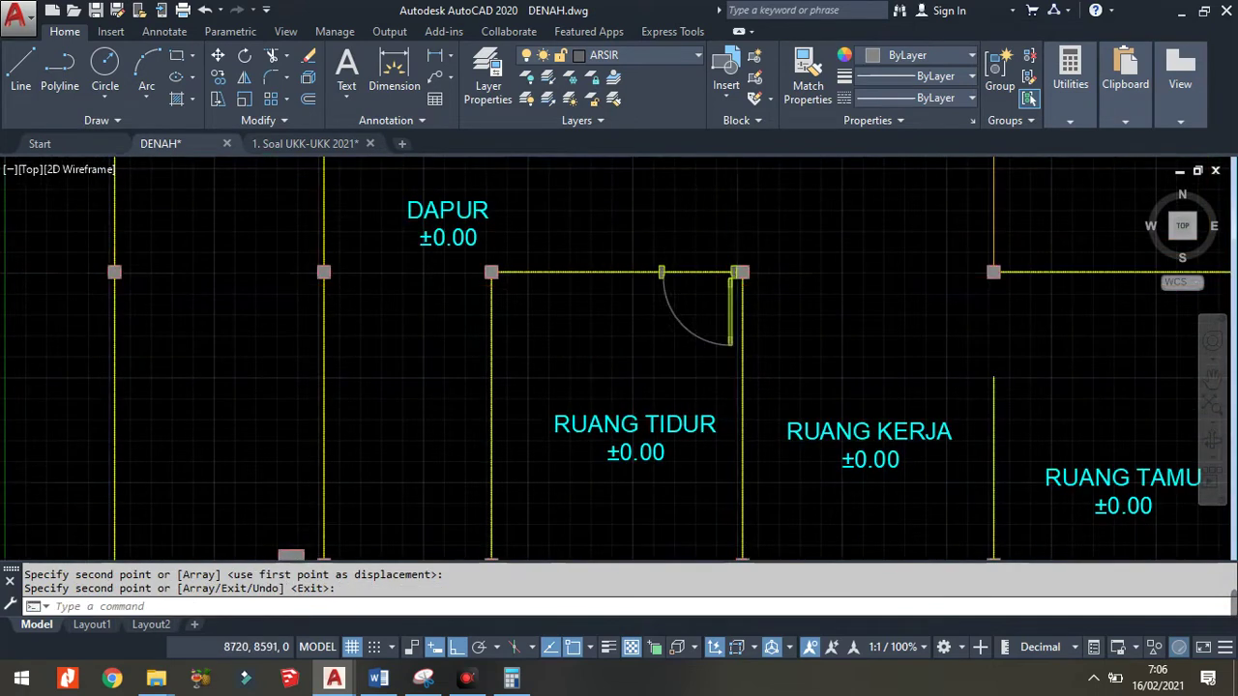
scroll(735, 287, "down", 4)
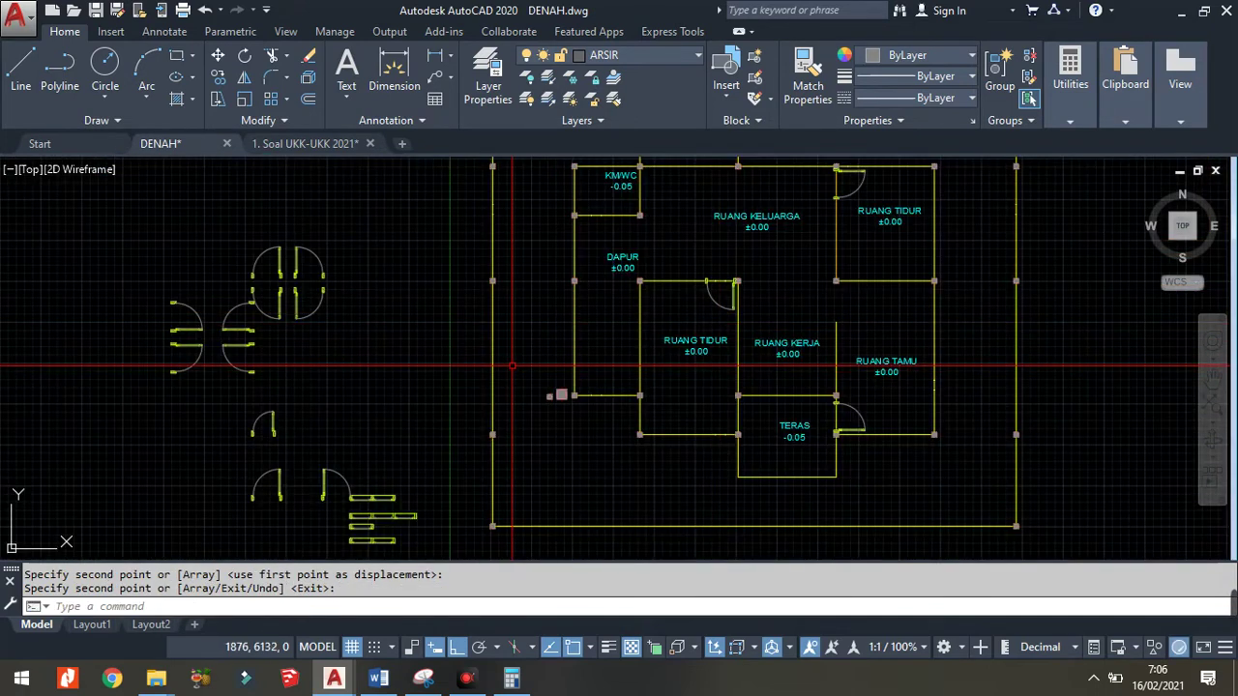
scroll(281, 280, "up", 4)
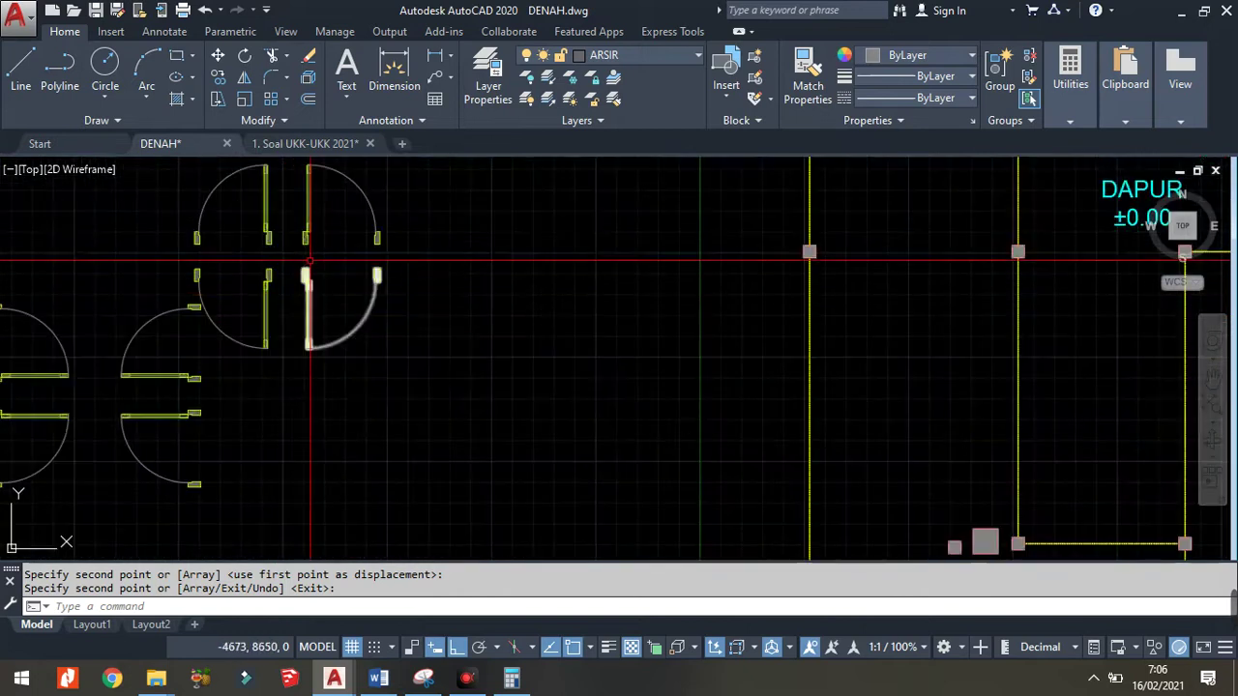
middle_click_drag(299, 251, 510, 293)
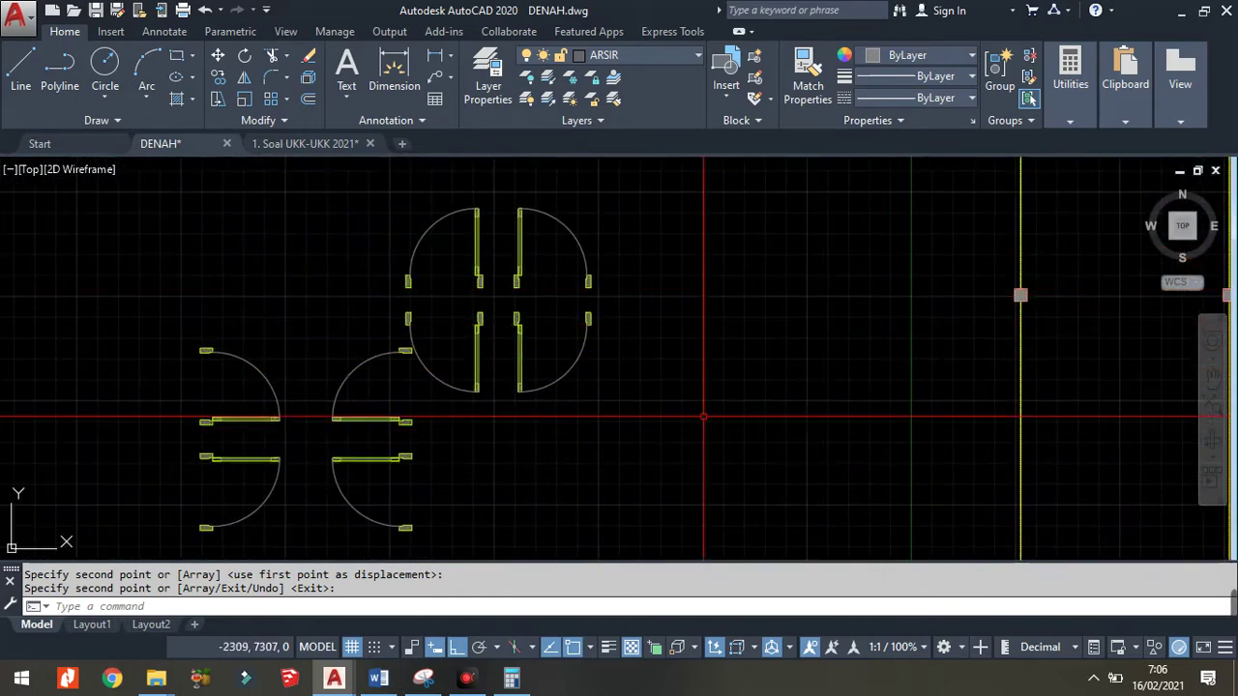
scroll(703, 417, "down", 3)
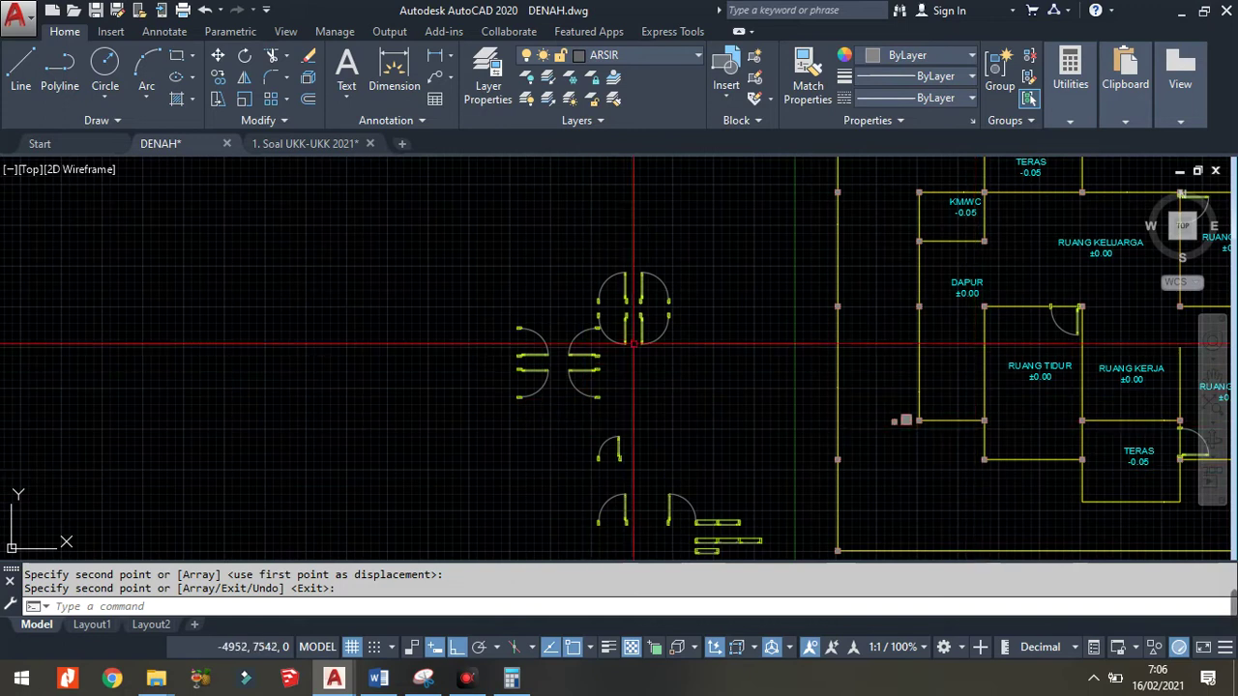
scroll(642, 309, "up", 2)
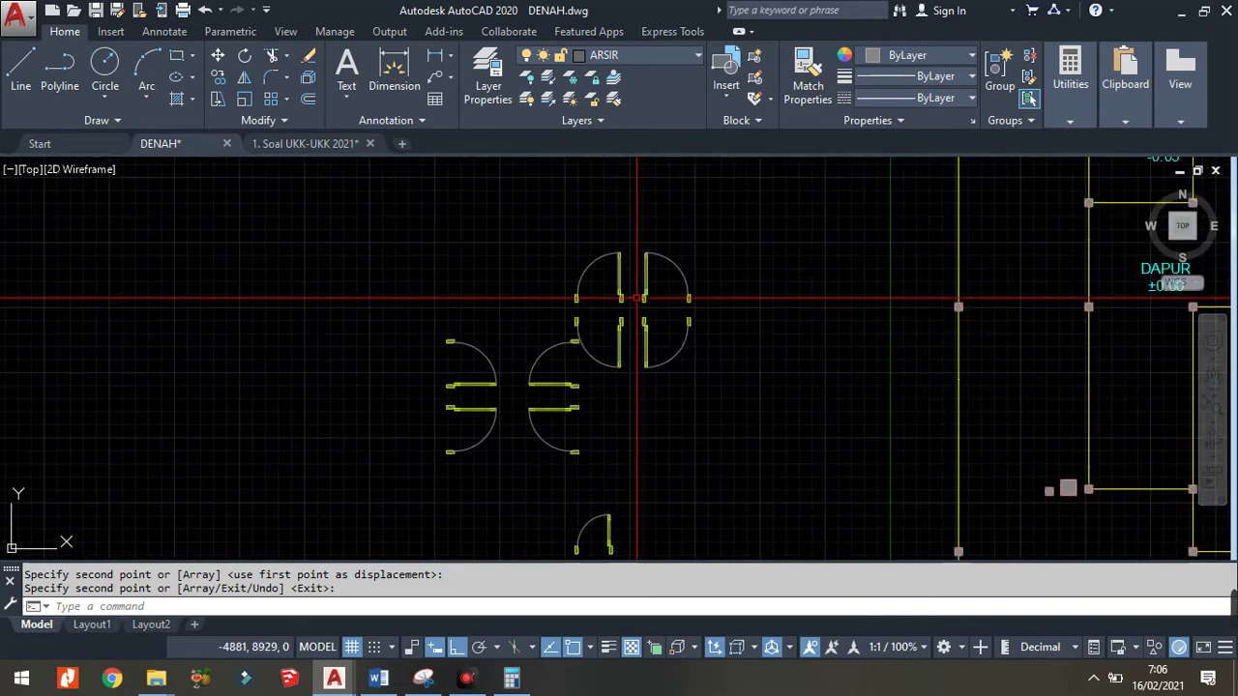
scroll(636, 299, "up", 2)
- Copy the quarter-circle door symbol into the bottom-wall opening of DAPUR beside RUANG TIDUR
key("Return")
left_click(587, 273)
type("co")
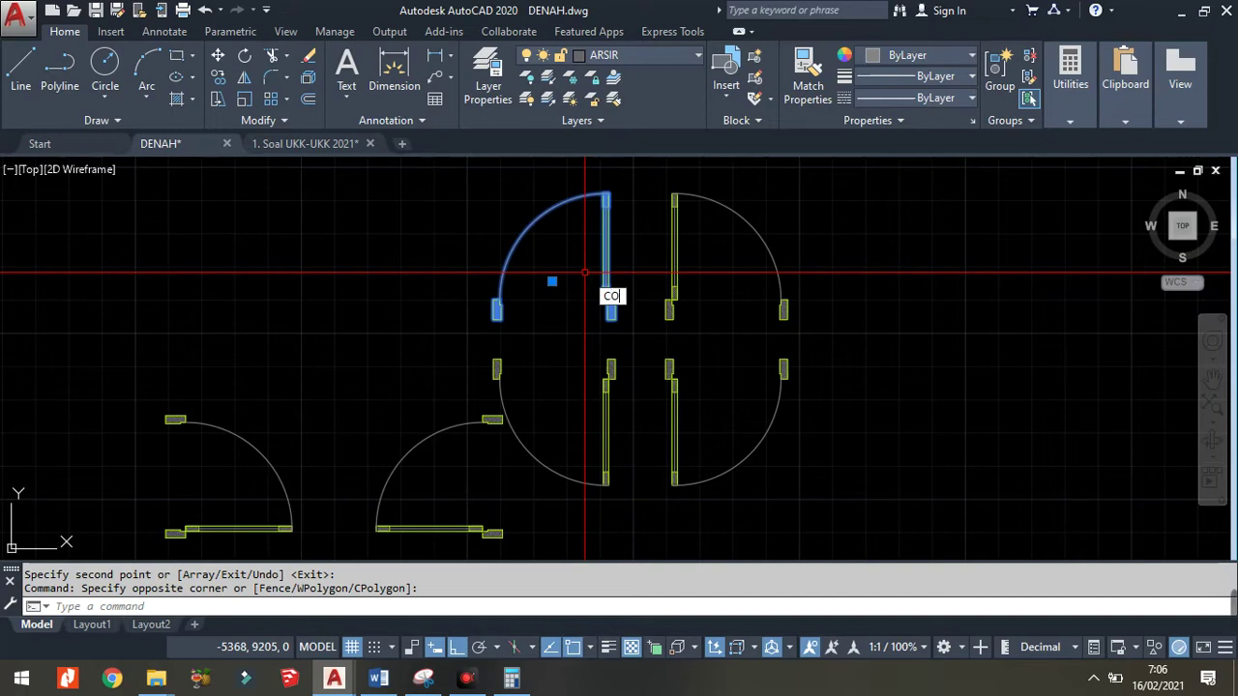
key("Return")
scroll(600, 283, "up", 4)
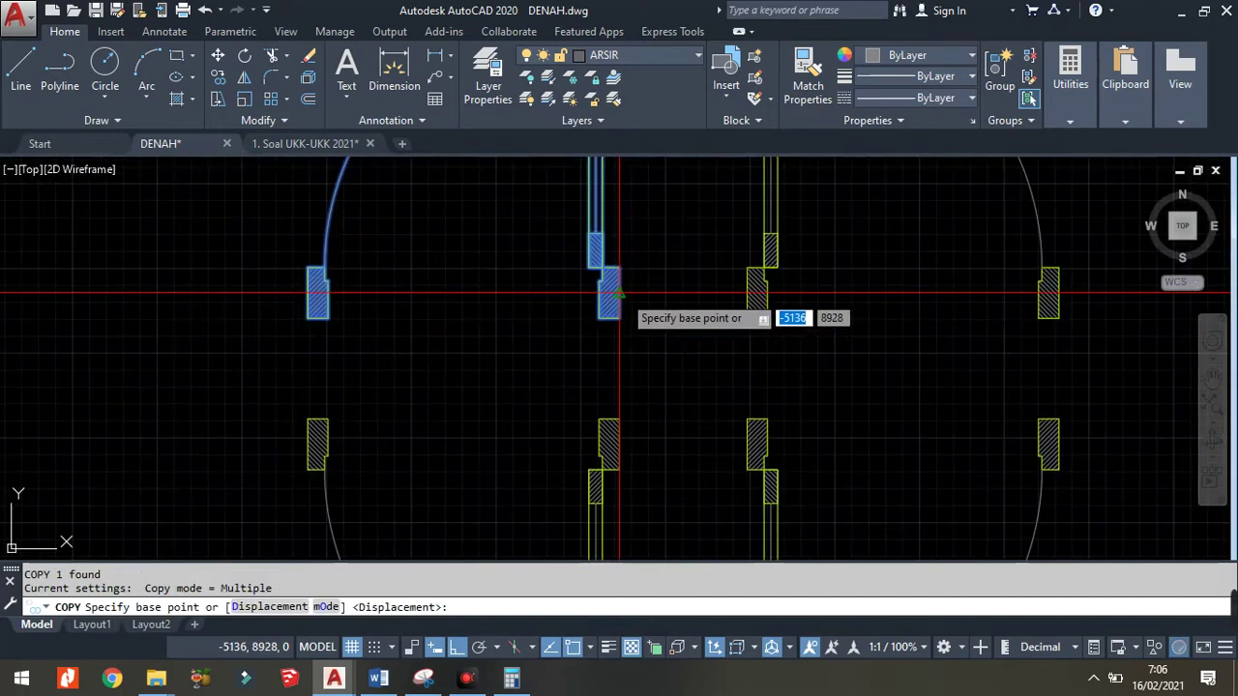
left_click(618, 292)
scroll(618, 300, "down", 2)
scroll(668, 348, "down", 3)
scroll(681, 416, "up", 3)
scroll(640, 436, "up", 2)
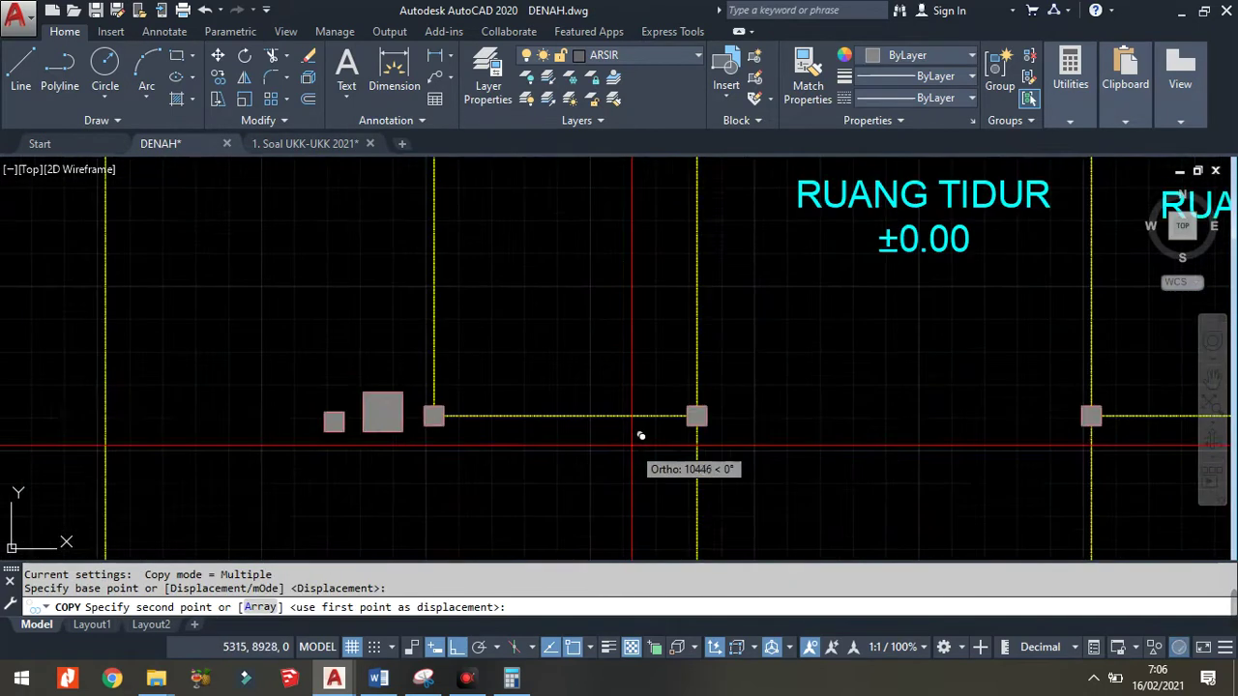
scroll(674, 407, "up", 4)
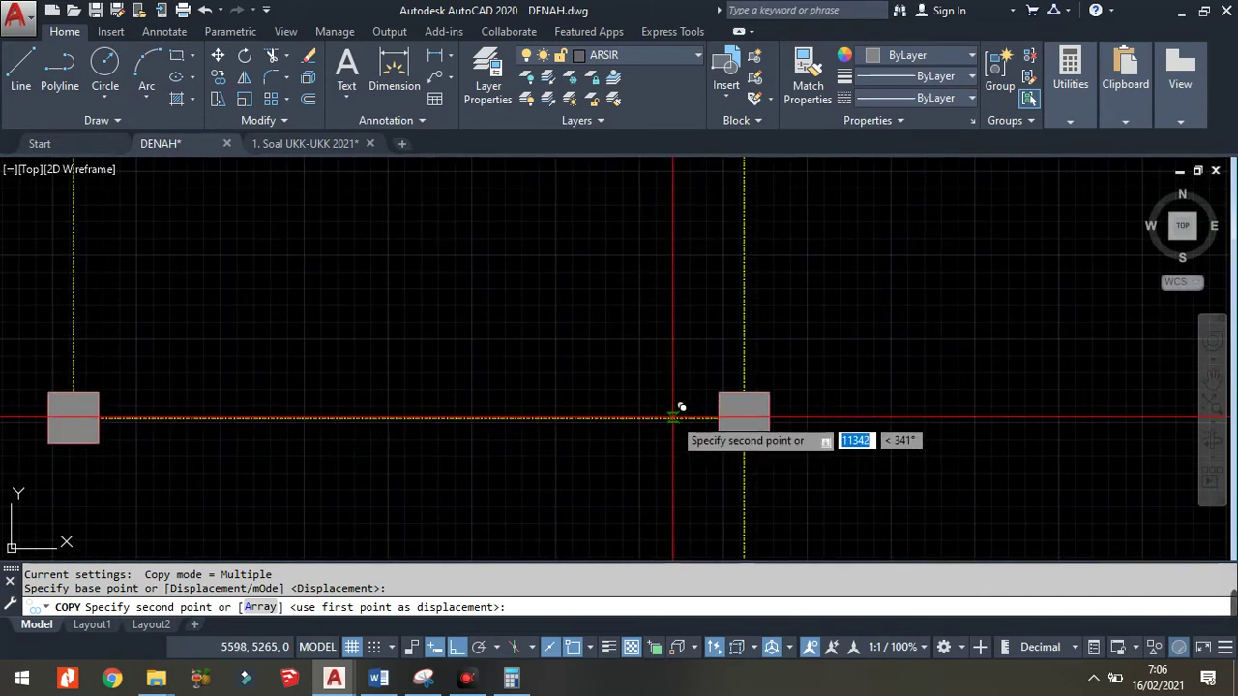
left_click(684, 414)
key("Return")
scroll(698, 384, "down", 5)
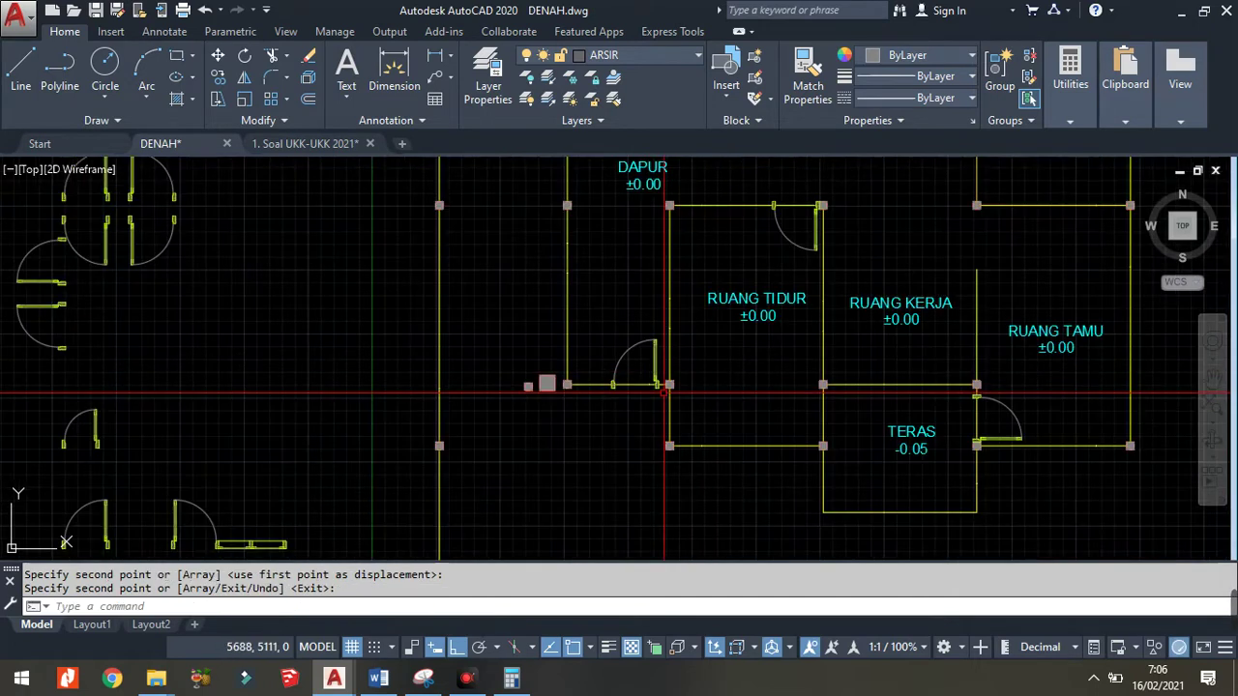
scroll(666, 396, "down", 4)
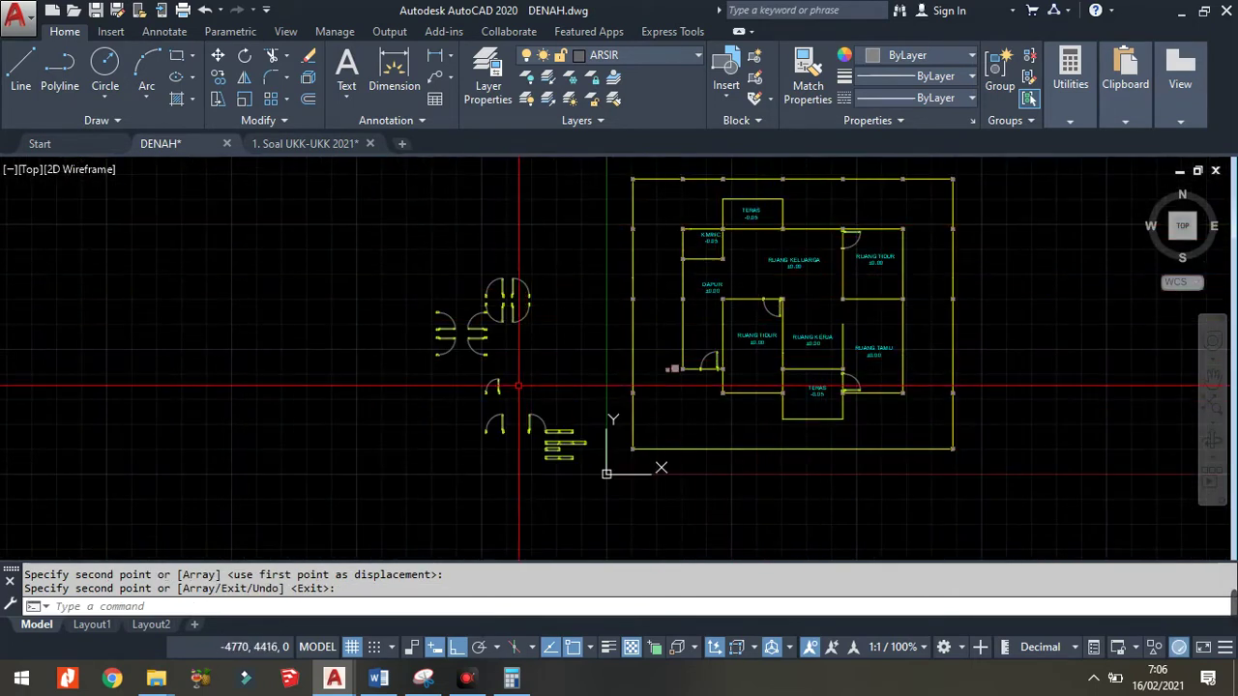
scroll(762, 239, "up", 5)
scroll(762, 240, "down", 3)
scroll(871, 252, "up", 1)
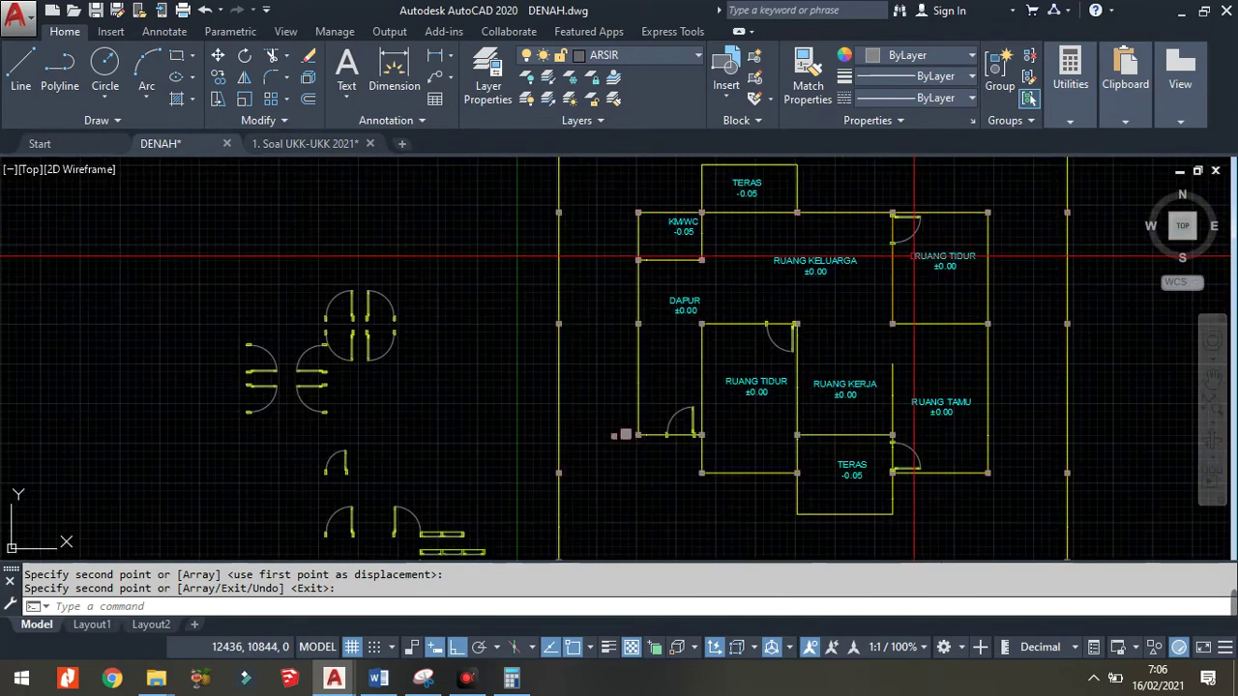
scroll(268, 481, "up", 3)
scroll(320, 432, "up", 3)
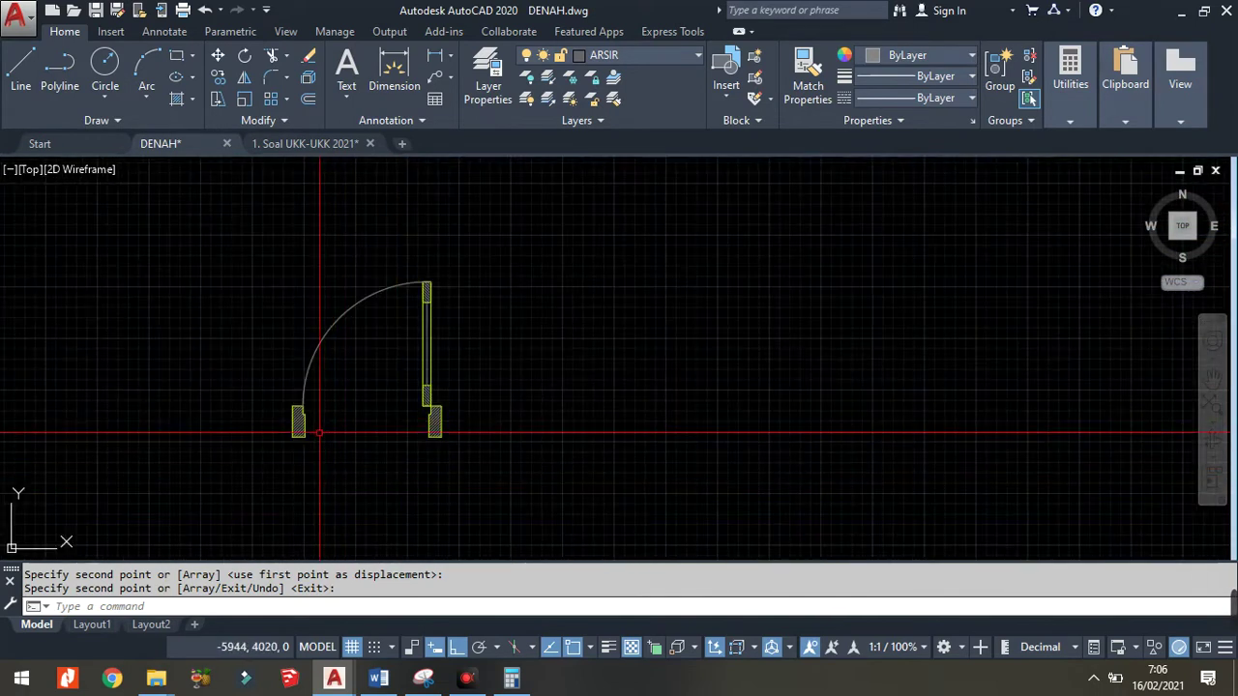
scroll(307, 433, "up", 2)
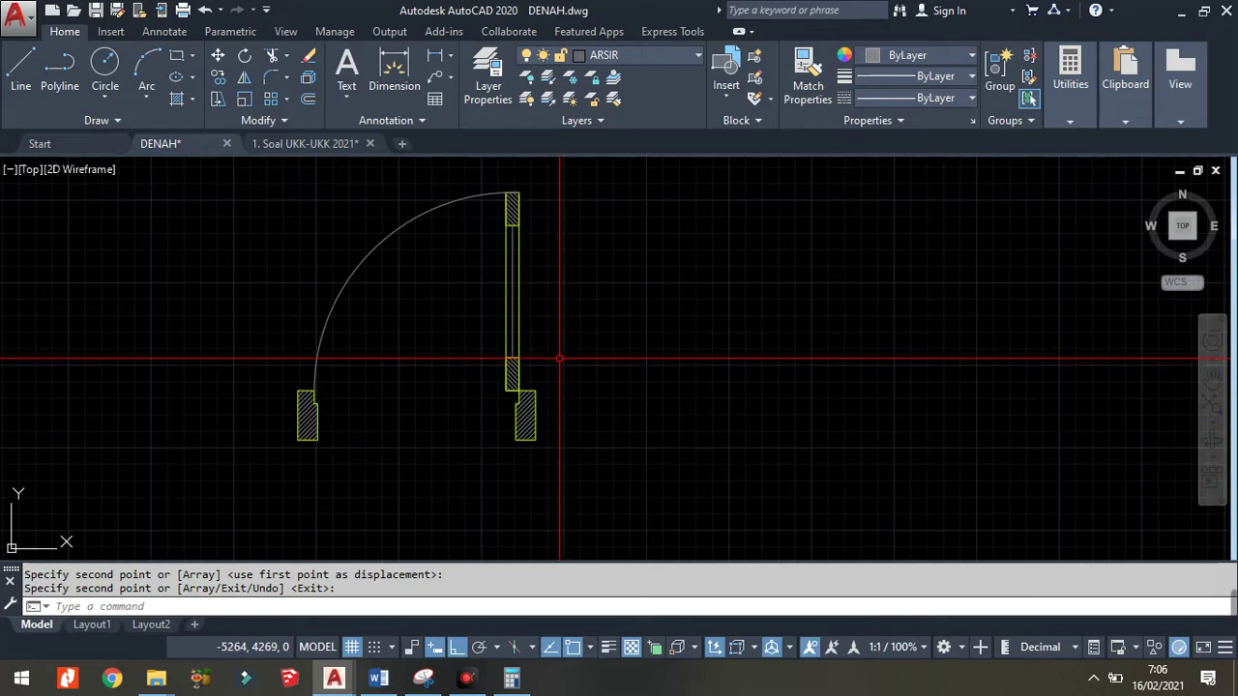
- Window-select the door block and copy it from its corner into the KM/WC lower wall opening
key("Return")
left_click(608, 382)
left_click(444, 354)
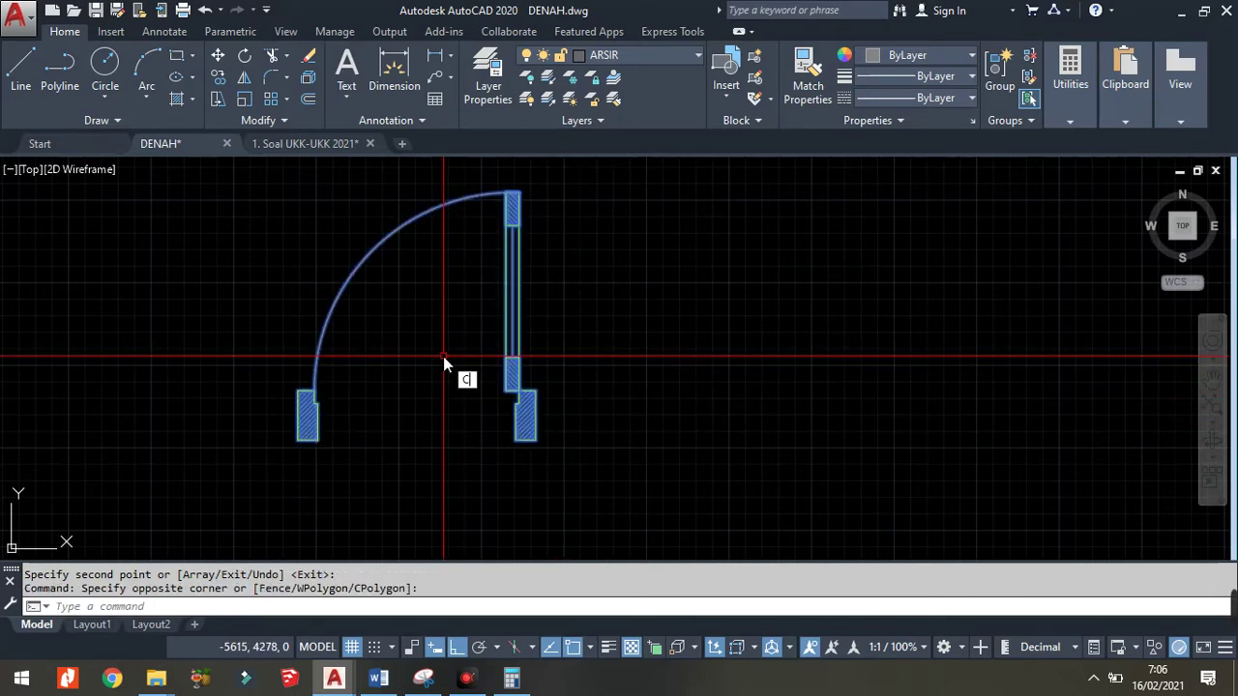
key("space")
left_click(525, 423)
scroll(454, 435, "down", 4)
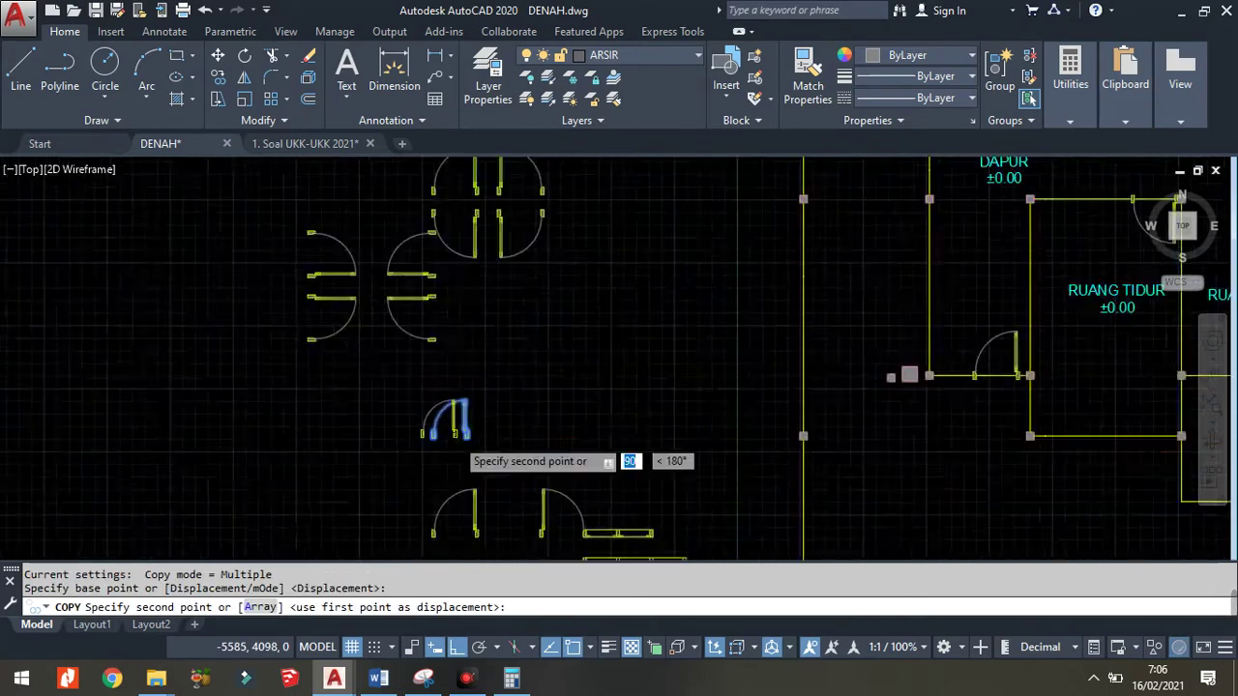
scroll(459, 435, "down", 4)
scroll(580, 366, "up", 3)
scroll(639, 358, "up", 3)
scroll(696, 344, "up", 3)
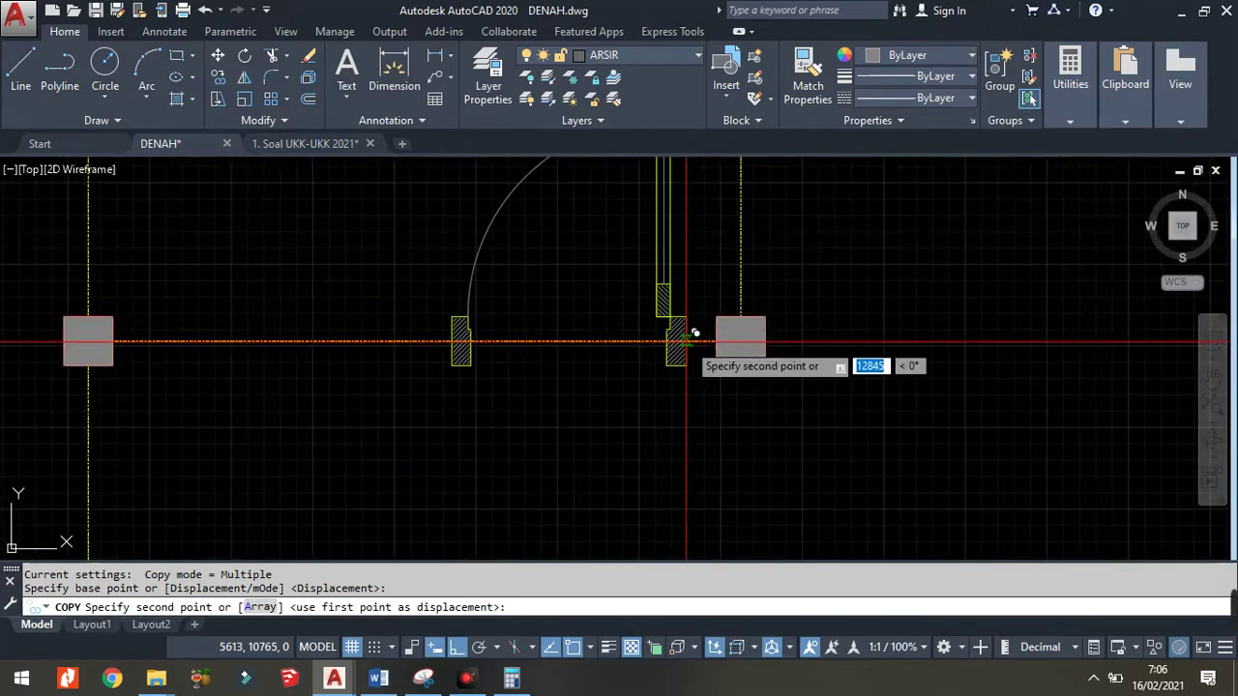
left_click(717, 335)
scroll(721, 340, "down", 3)
key("Return")
scroll(773, 363, "down", 2)
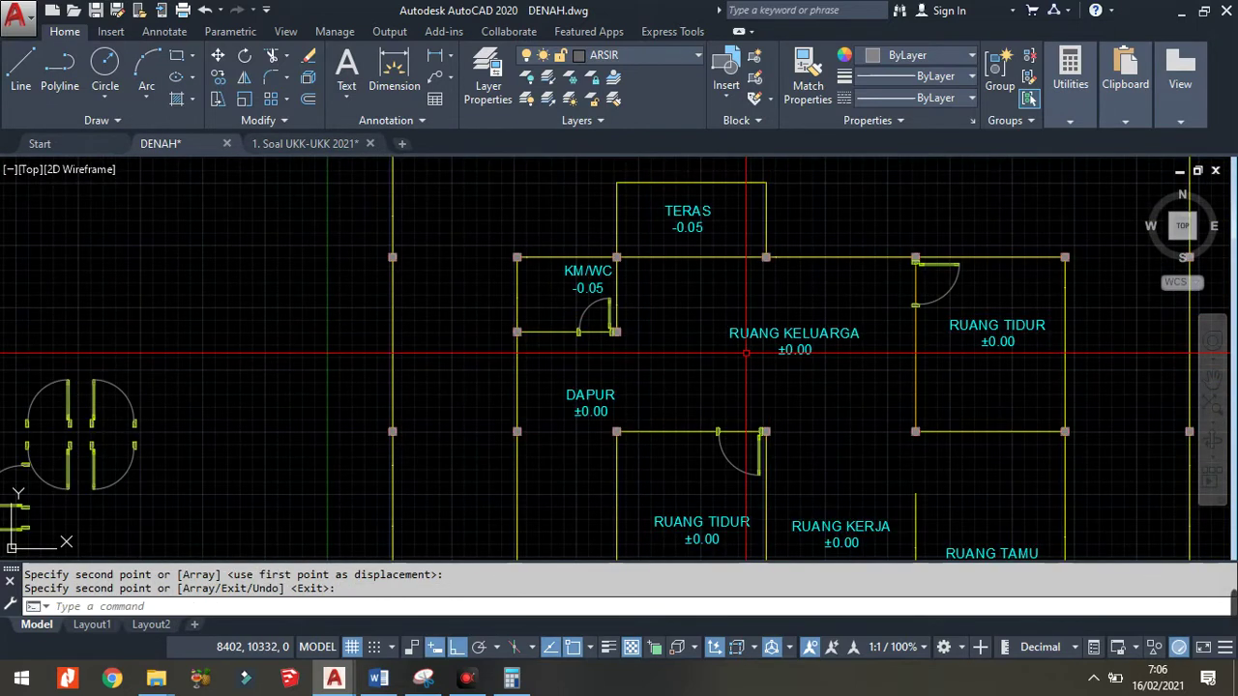
scroll(555, 294, "down", 4)
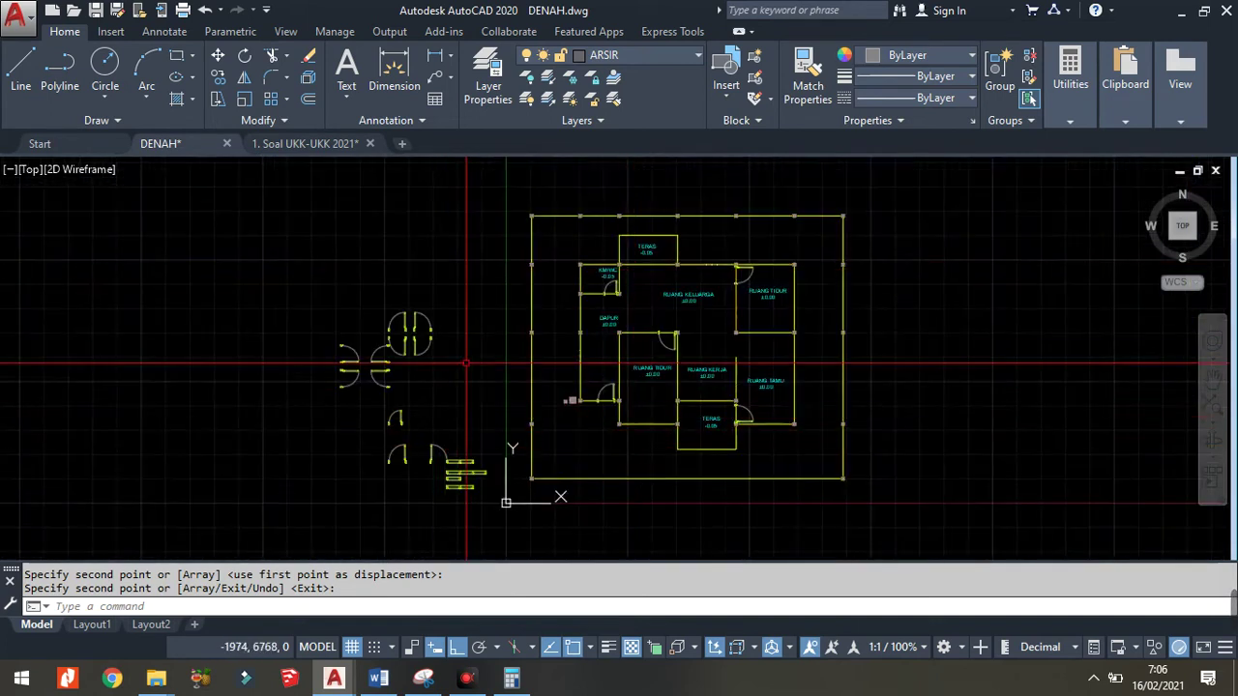
scroll(440, 454, "up", 2)
scroll(438, 522, "down", 2)
scroll(450, 518, "up", 4)
- Copy the door-and-window unit to a spot just below the original
scroll(464, 503, "up", 3)
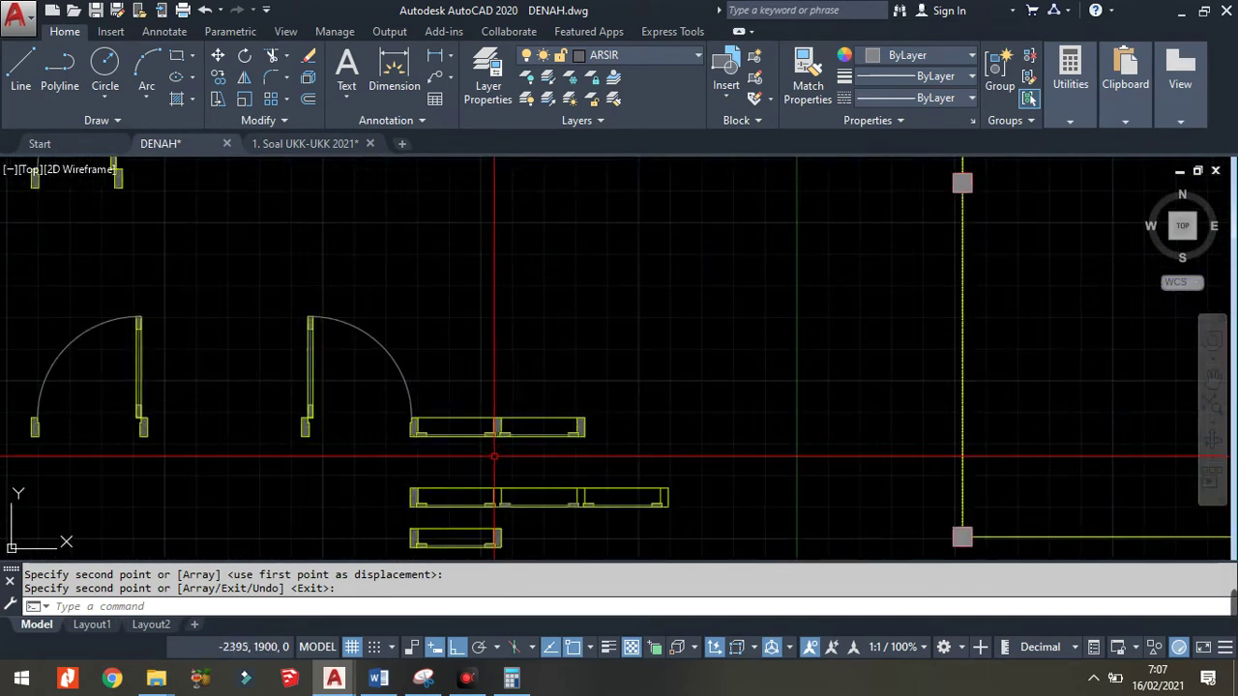
left_click(488, 430)
left_click(460, 399)
type("co")
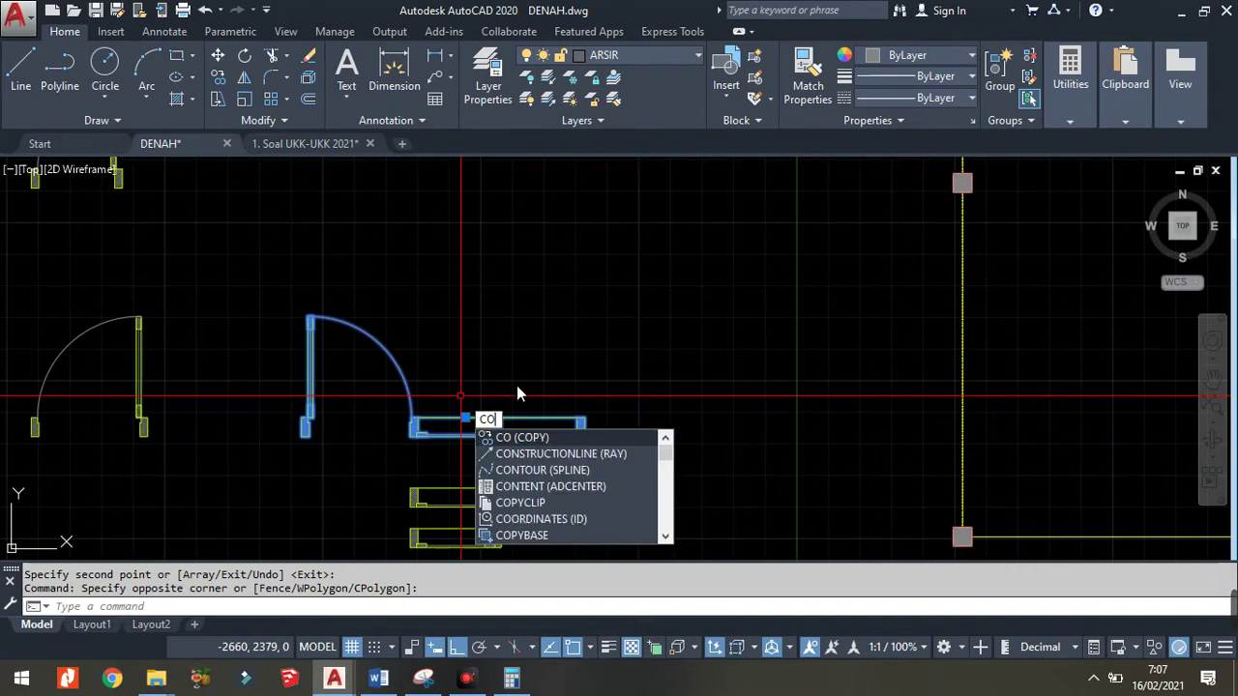
key("Return")
left_click(460, 397)
scroll(490, 384, "down", 3)
scroll(473, 503, "down", 3)
left_click(484, 525)
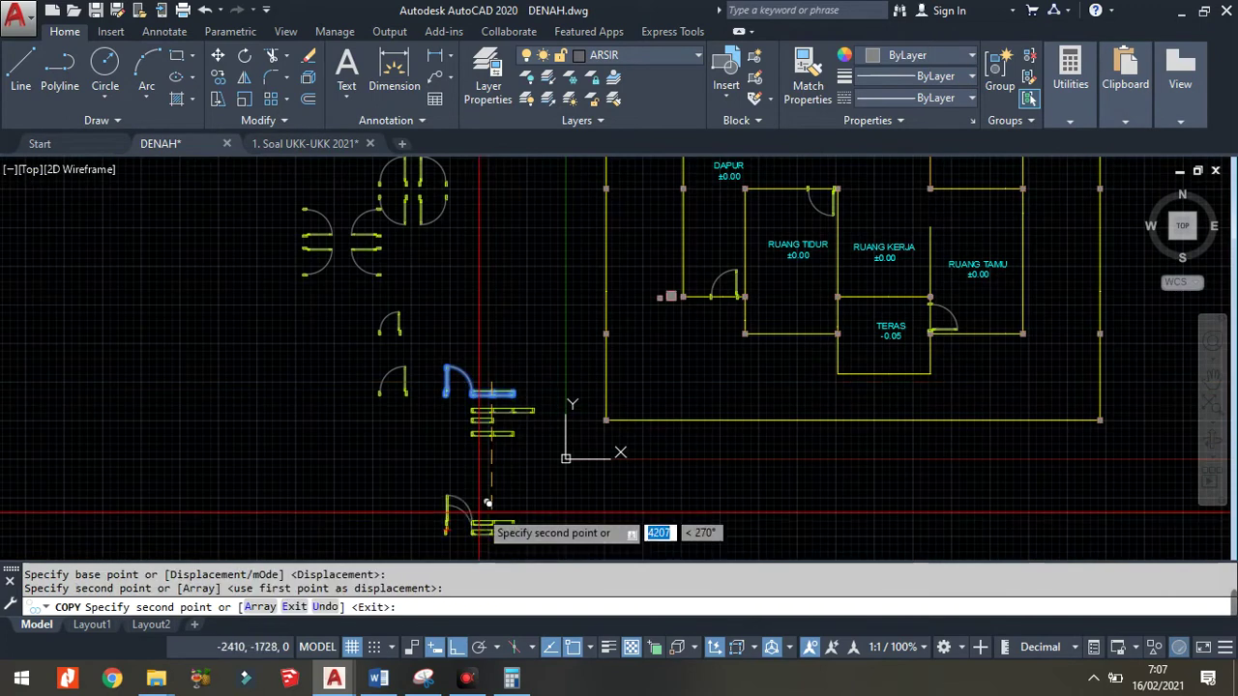
key("Return")
scroll(470, 416, "down", 2)
scroll(537, 476, "up", 5)
- Mirror the lower copy across a horizontal line, keeping the source object
left_click(537, 477)
left_click(501, 397)
type("M")
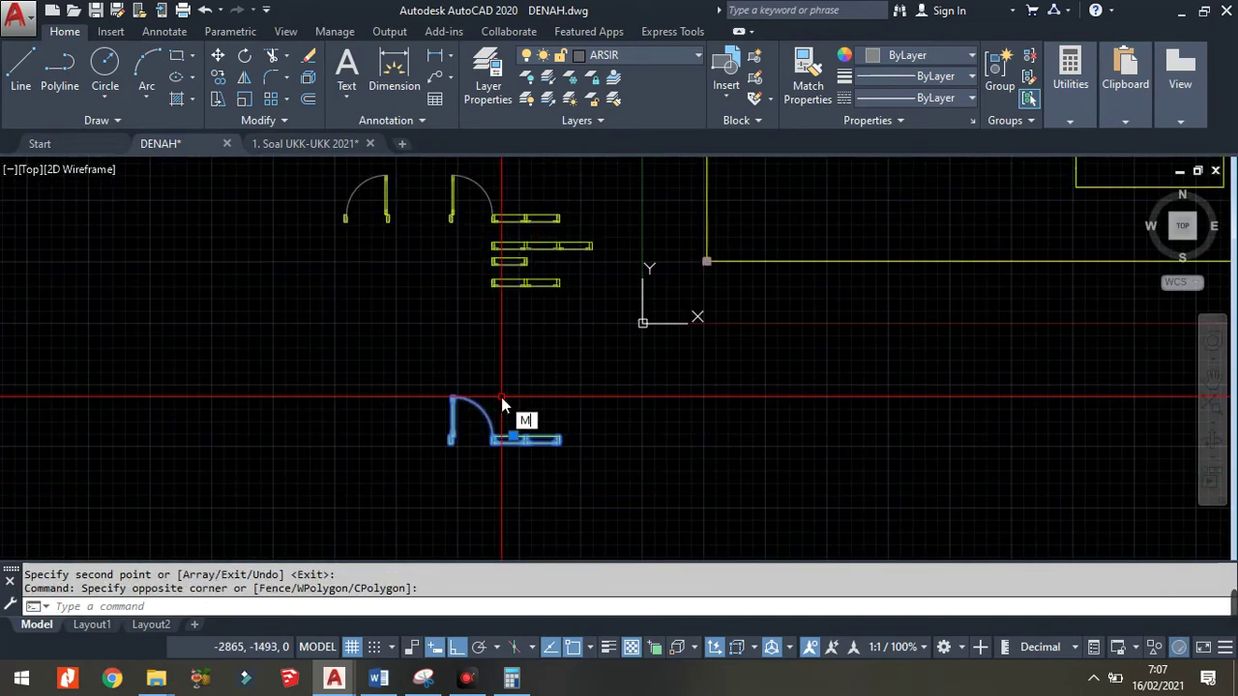
type("i")
key("Return")
left_click(488, 464)
left_click(401, 464)
scroll(519, 522, "up", 3)
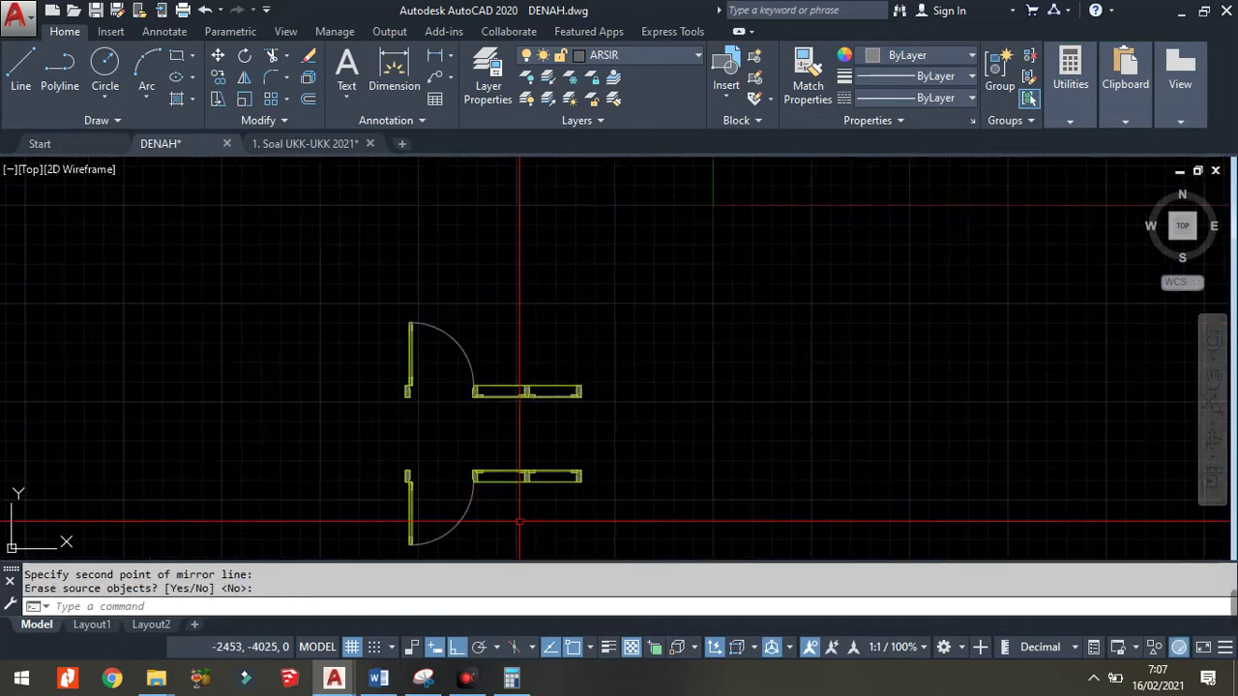
key("Return")
- Copy the mirrored unit from its corner to the KM/WC top wall corner
left_click(519, 522)
scroll(428, 509, "up", 3)
left_click(428, 509)
type("co")
key("Return")
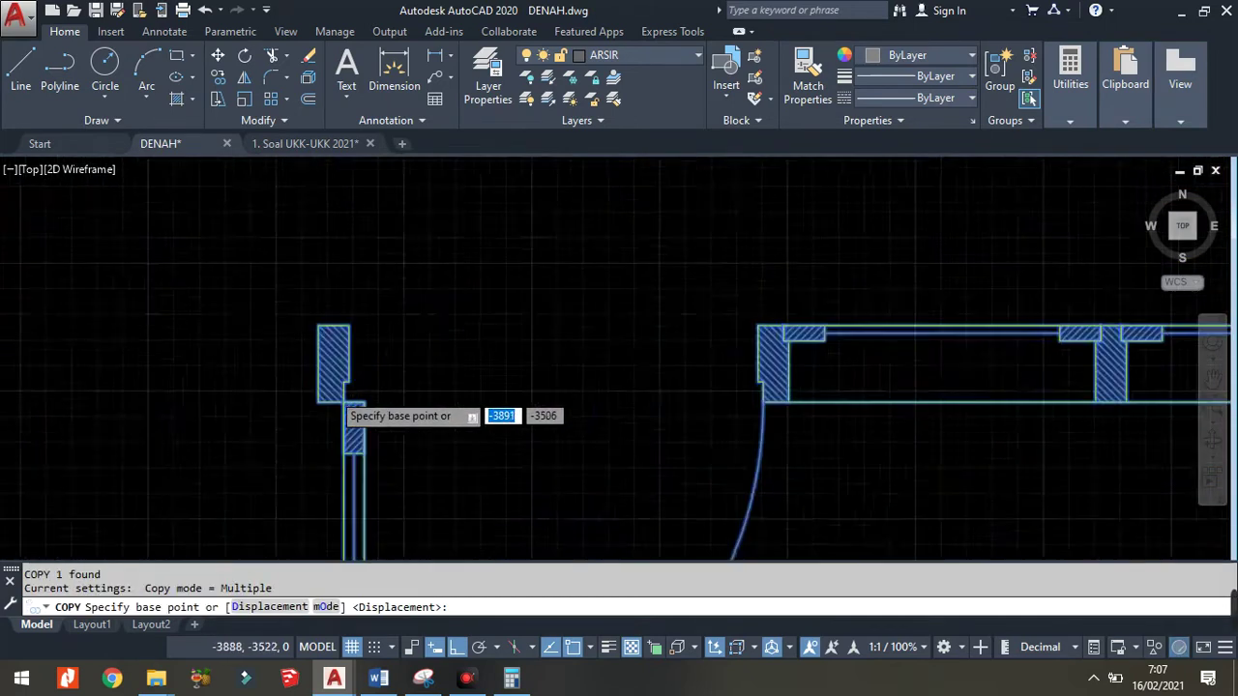
scroll(338, 404, "up", 1)
left_click(307, 290)
scroll(396, 387, "down", 3)
scroll(518, 288, "down", 3)
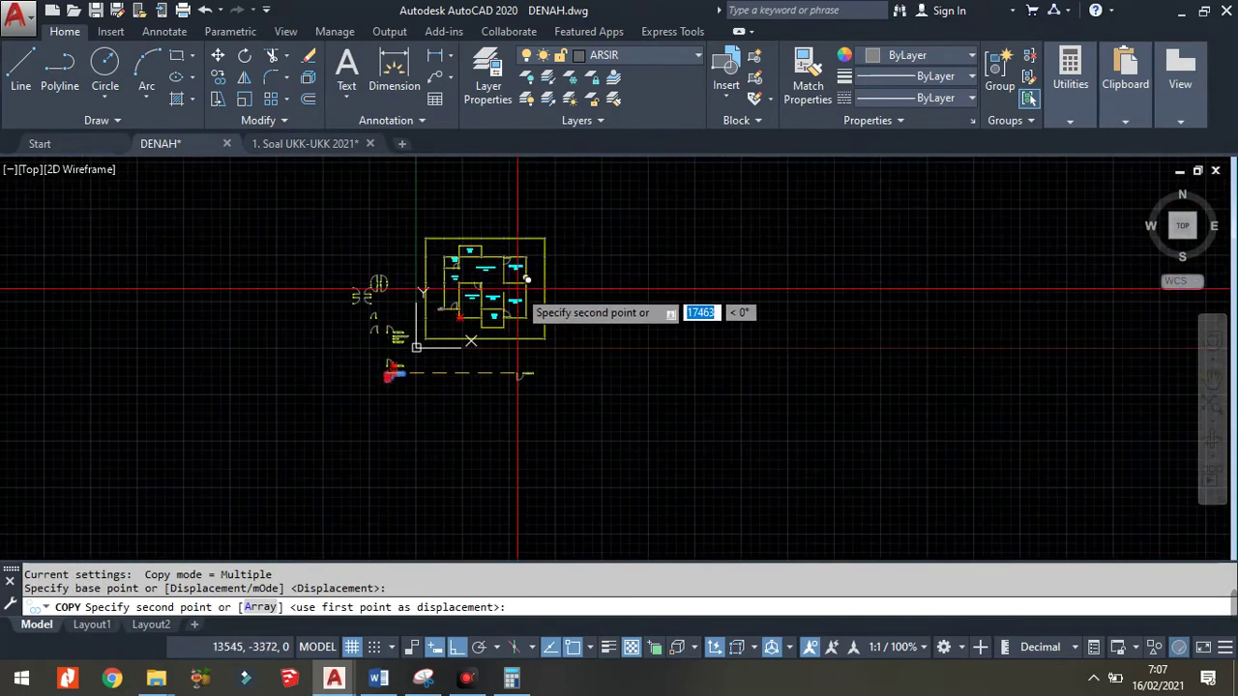
scroll(448, 262, "up", 3)
scroll(447, 221, "up", 3)
scroll(441, 221, "up", 3)
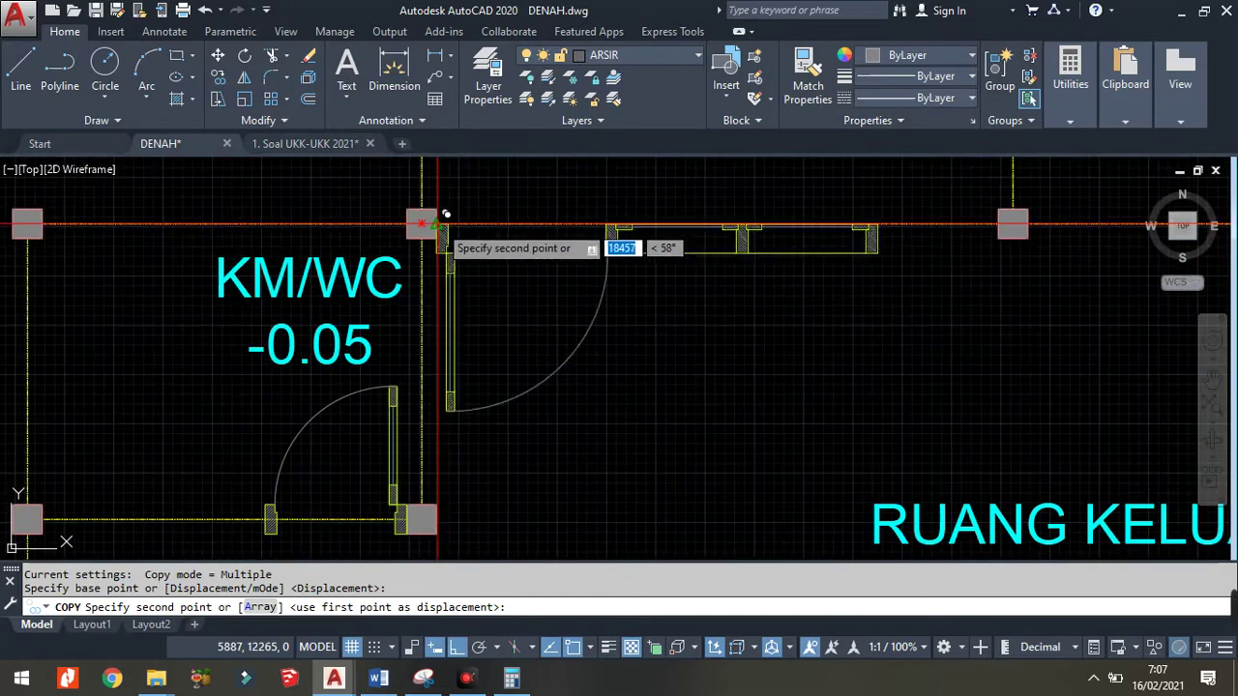
left_click(443, 215)
key("Return")
scroll(448, 236, "up", 3)
- Move the newly placed door 75 units so it fits the wall opening
left_click(1061, 277)
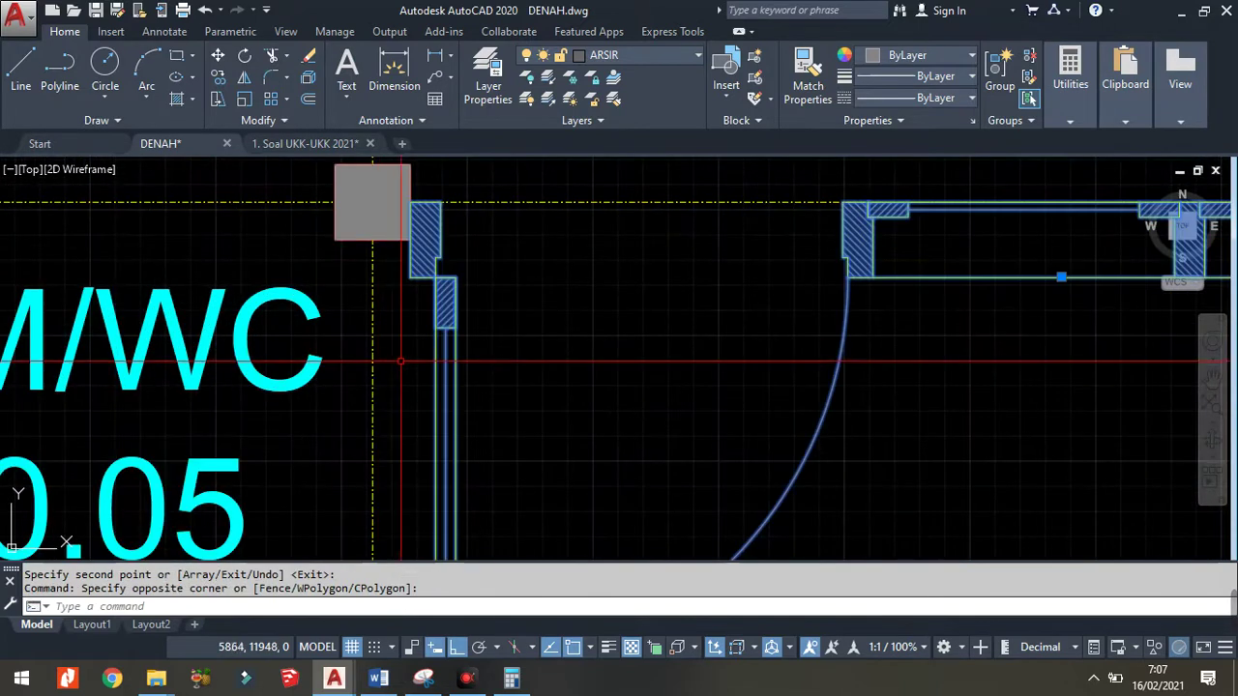
left_click(406, 232)
type("m")
key("Return")
scroll(406, 222, "up", 3)
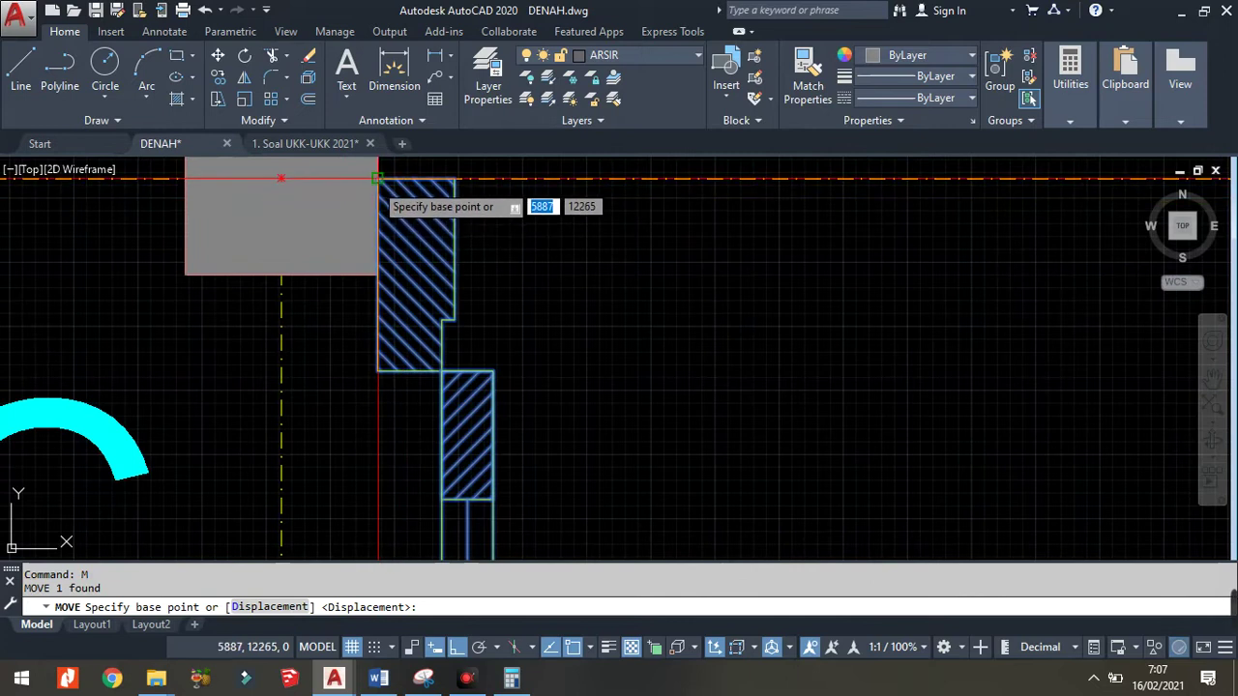
left_click(377, 179)
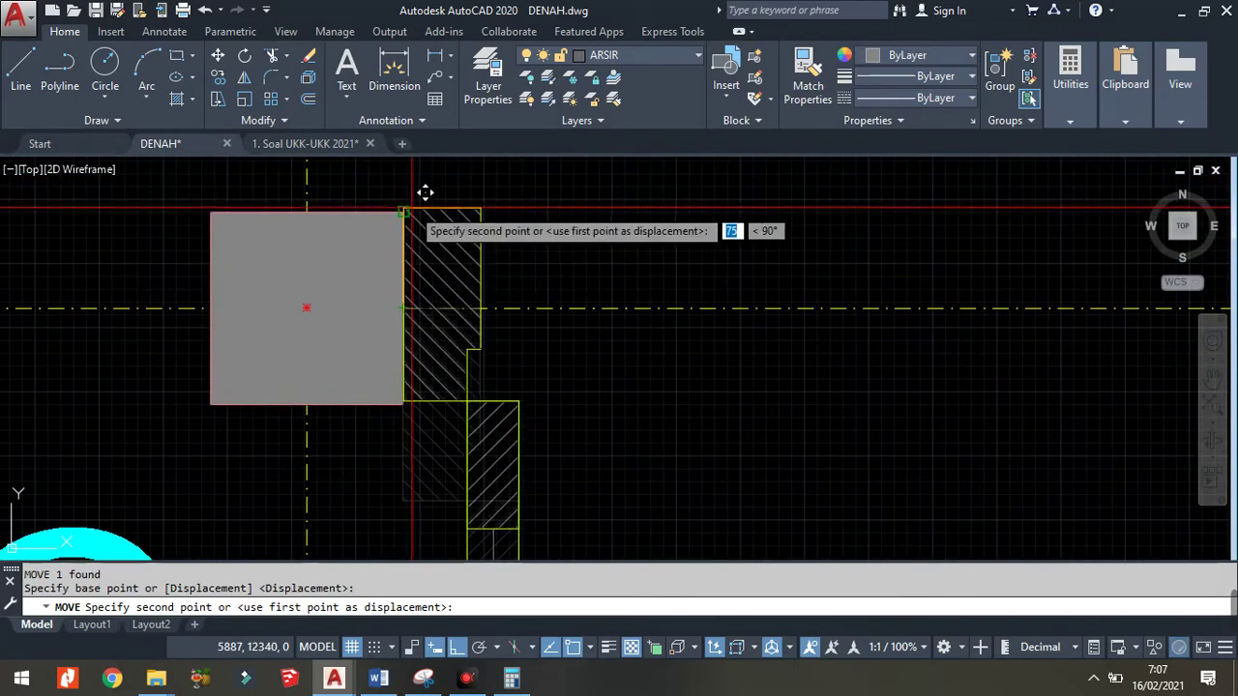
left_click(412, 198)
key("Return")
scroll(465, 253, "down", 3)
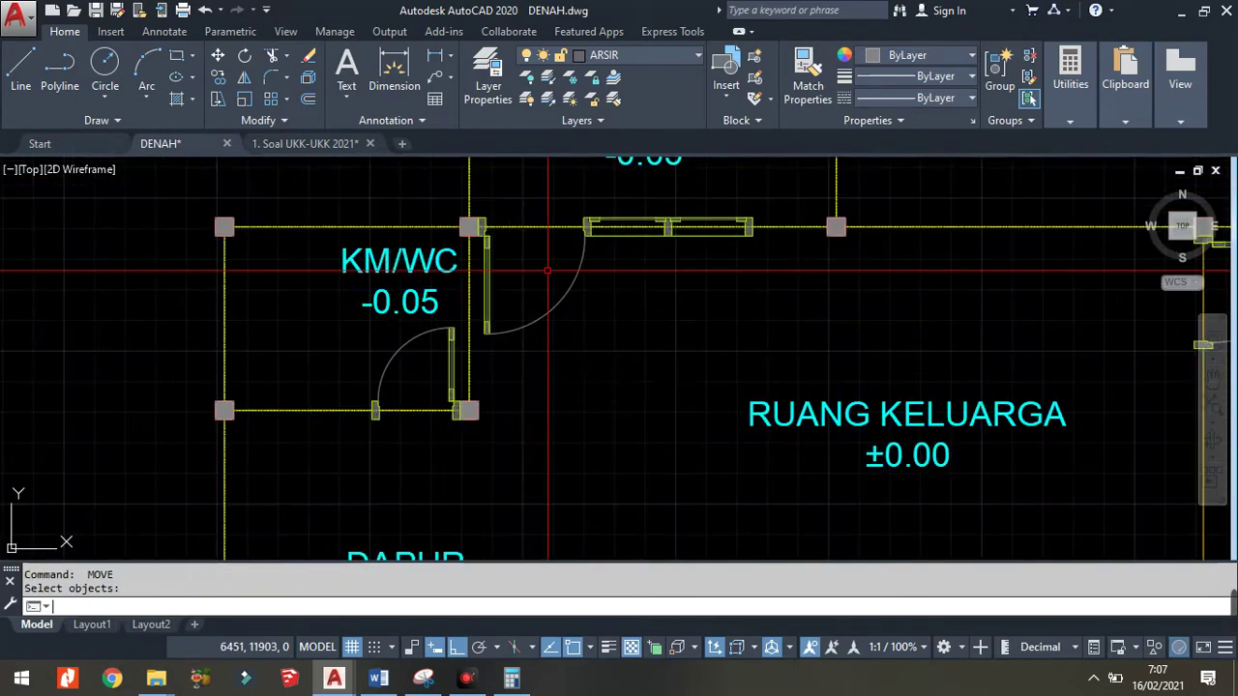
scroll(550, 293, "down", 2)
scroll(641, 259, "up", 2)
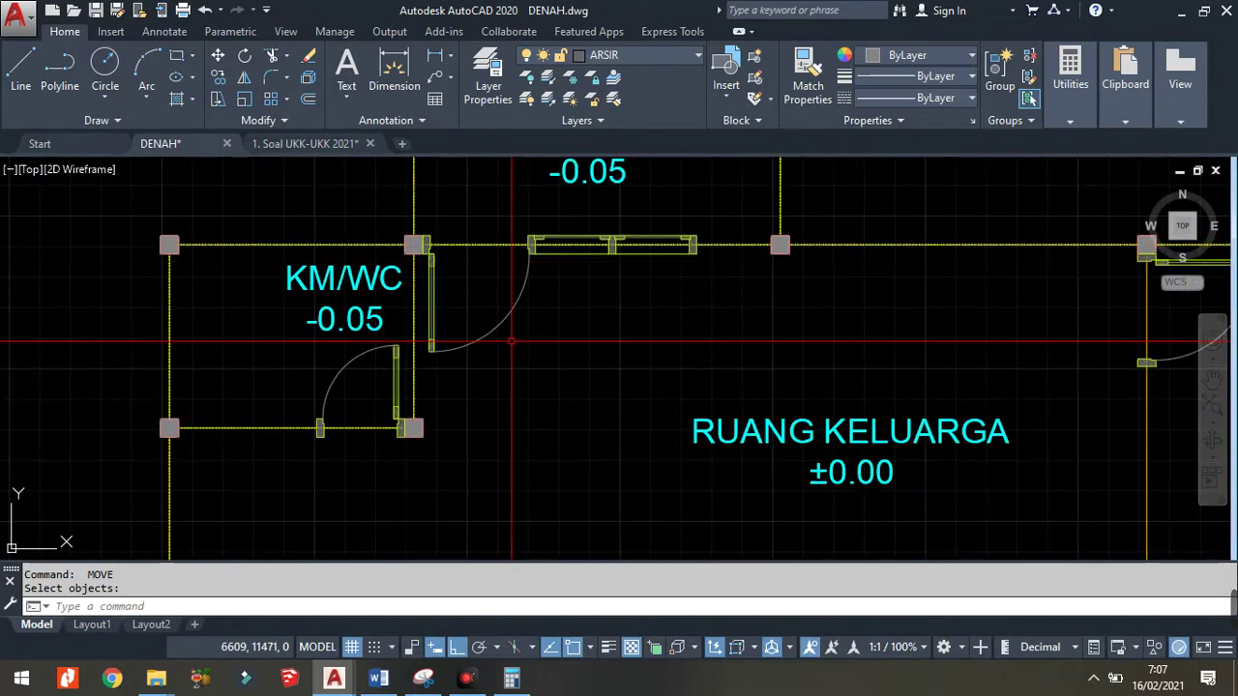
scroll(554, 337, "down", 3)
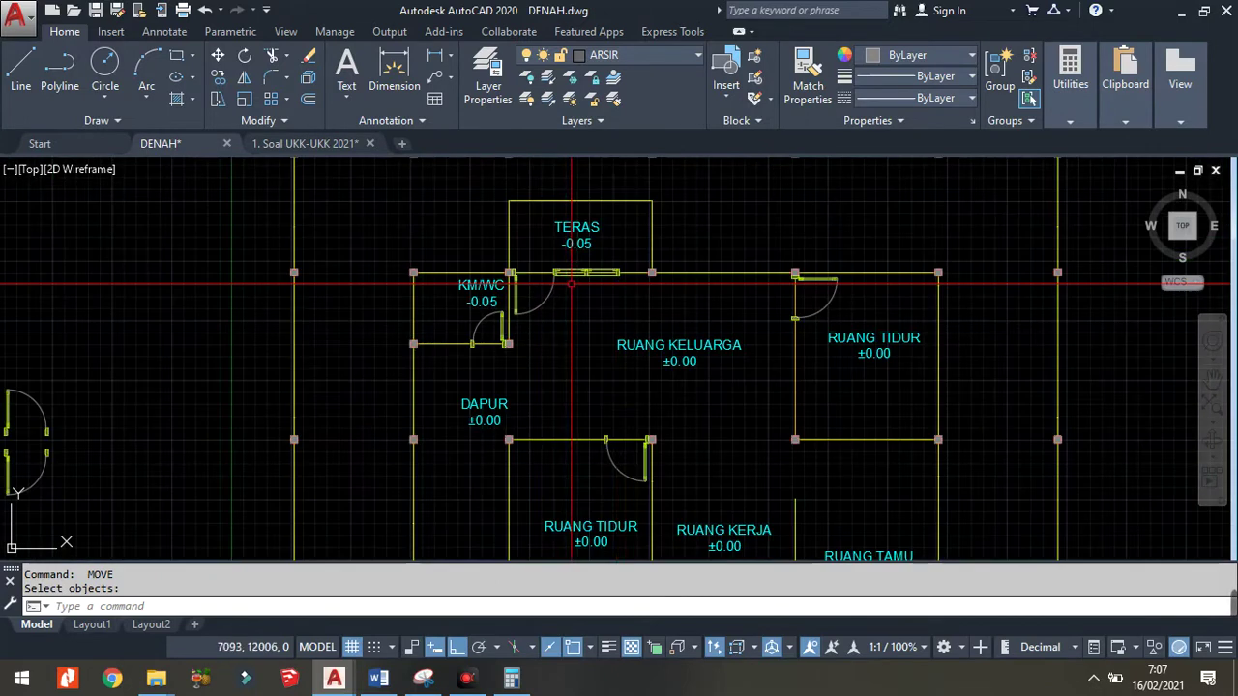
scroll(554, 290, "down", 3)
scroll(402, 357, "up", 1)
scroll(402, 358, "up", 3)
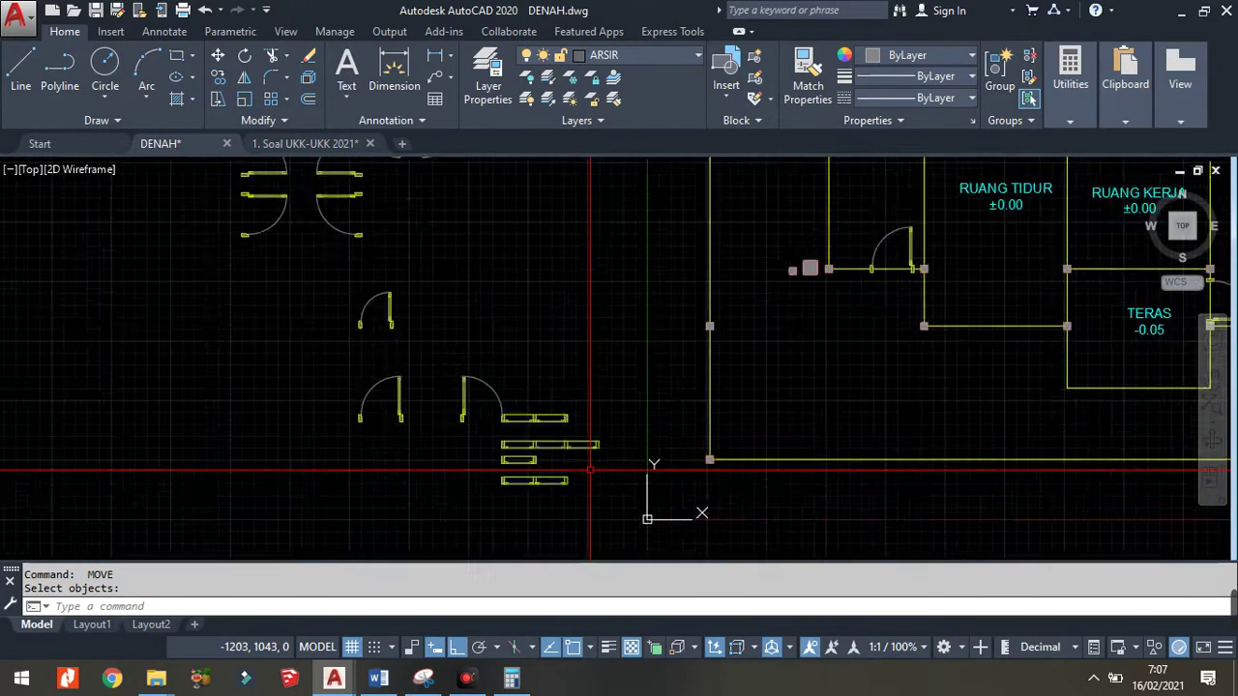
scroll(503, 416, "up", 3)
scroll(590, 458, "up", 1)
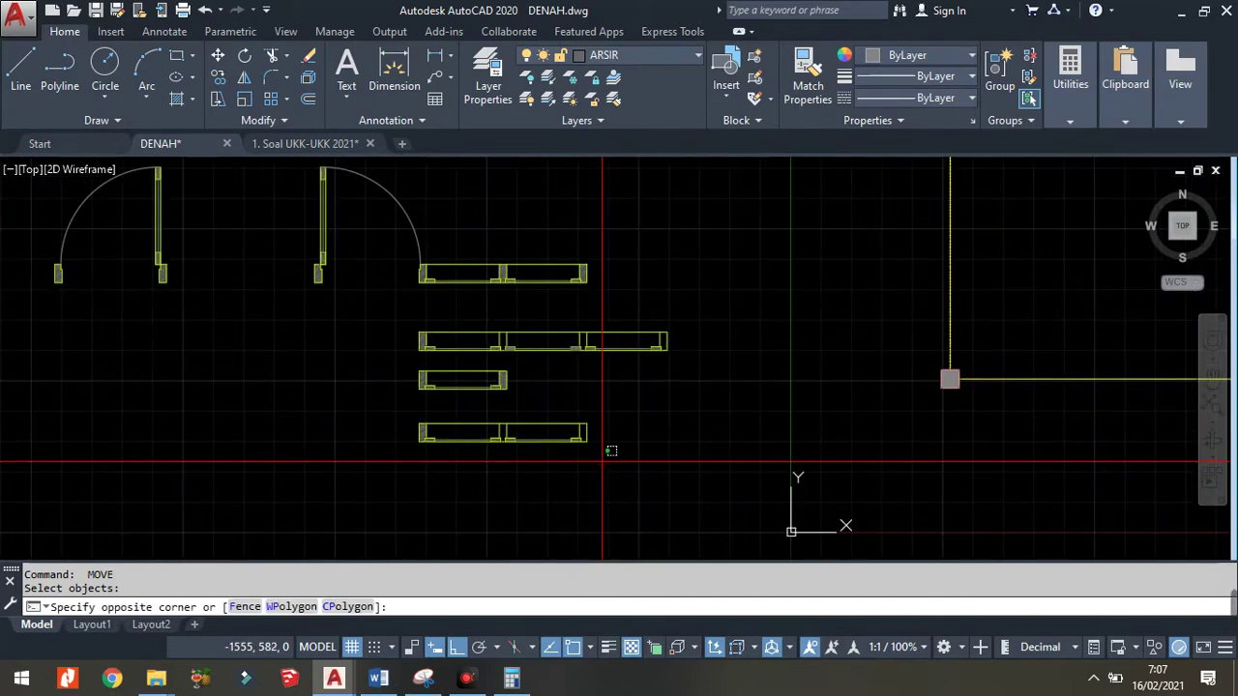
- Copy the three-panel window block into the wall opening above TERAS
left_click(379, 416)
scroll(511, 447, "up", 2)
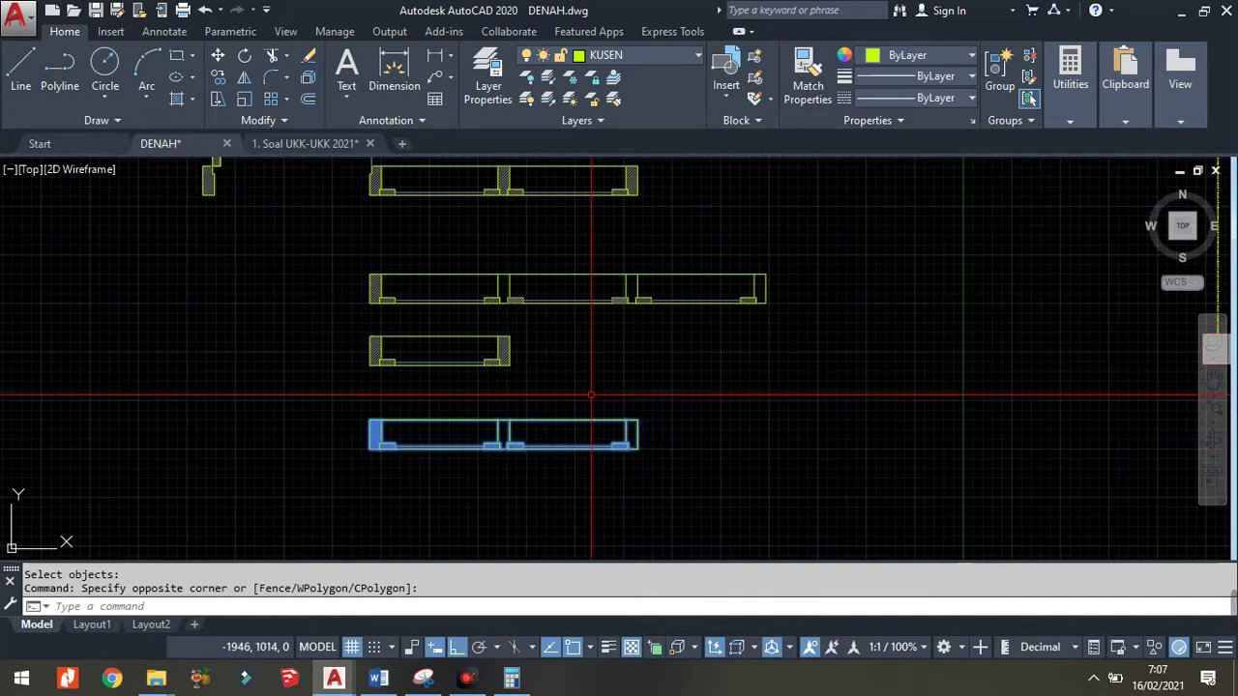
key("Escape")
left_click(629, 321)
left_click(600, 266)
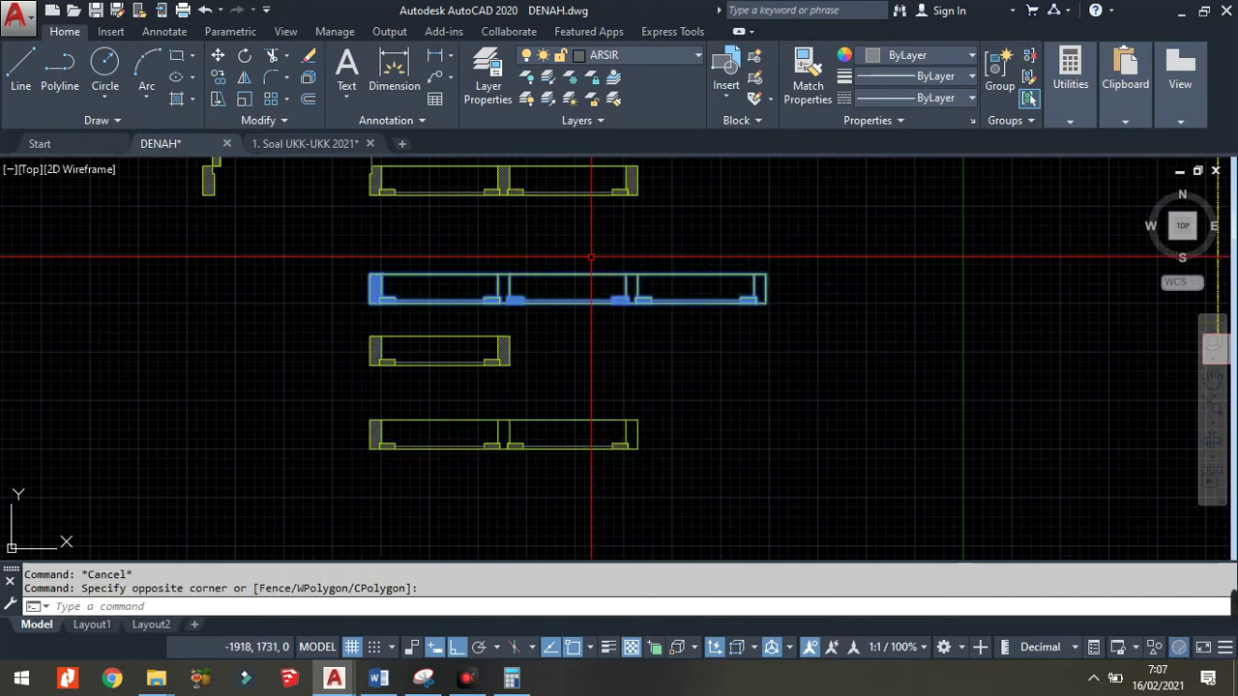
type("C")
key("Return")
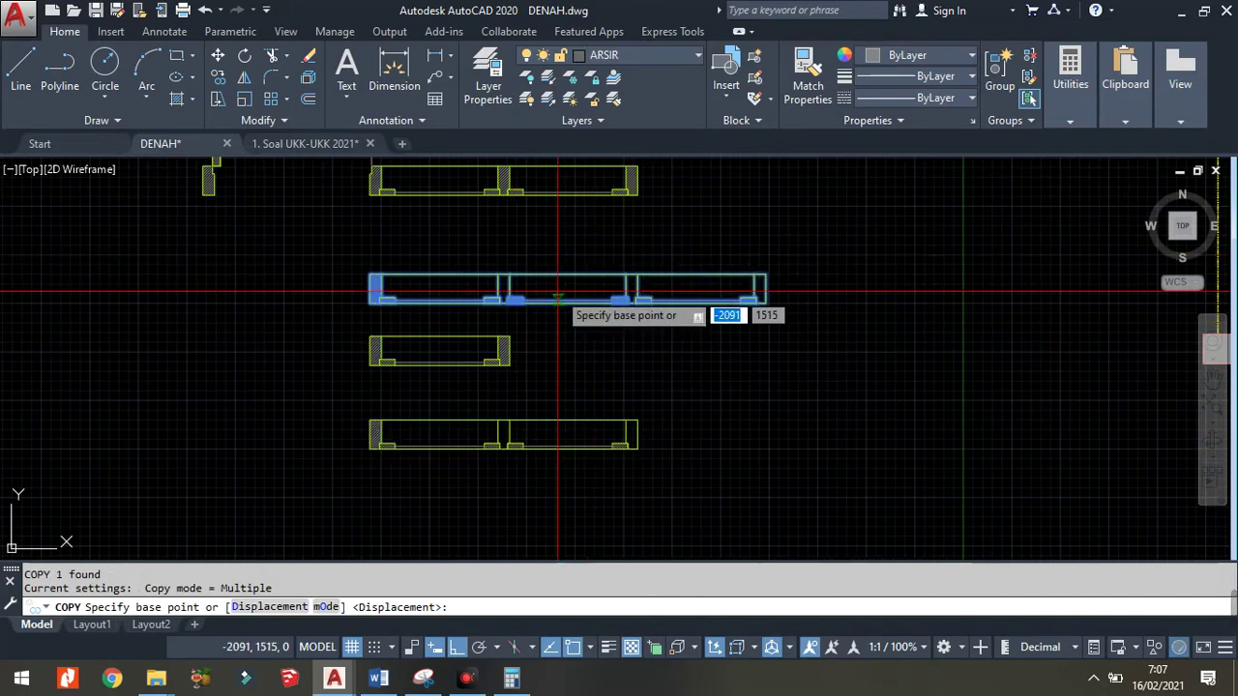
scroll(575, 273, "up", 2)
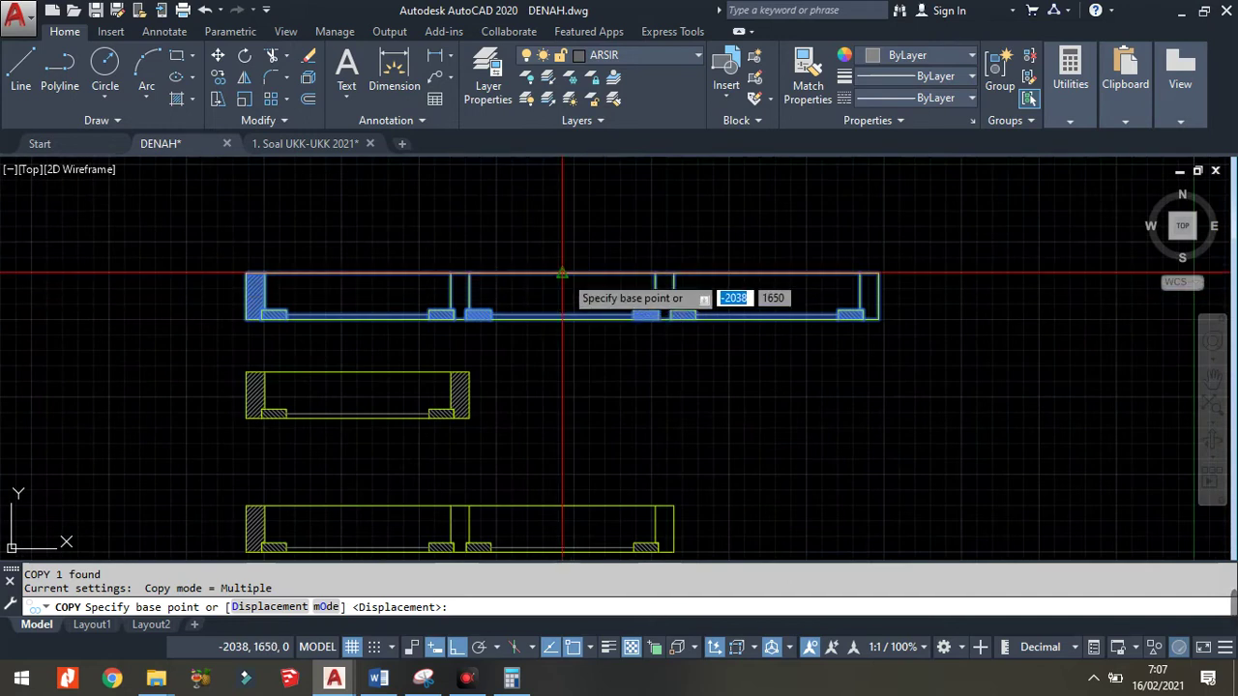
left_click(563, 278)
scroll(428, 415, "down", 3)
scroll(558, 383, "up", 3)
scroll(557, 384, "up", 2)
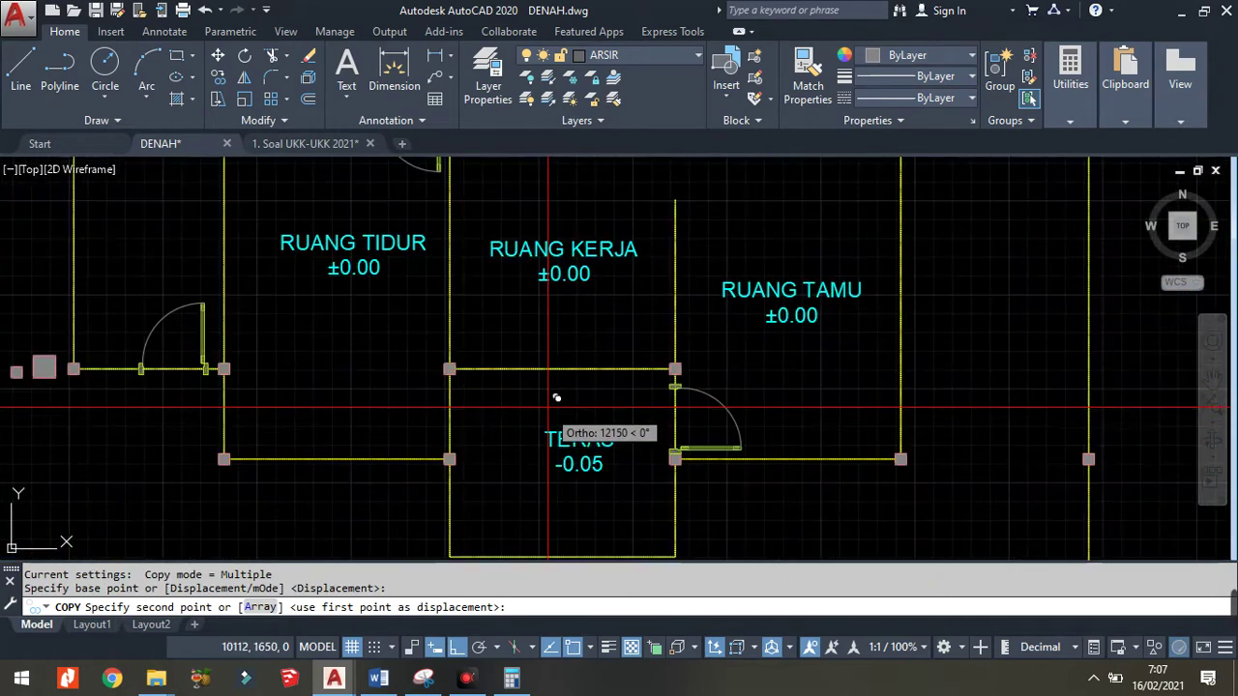
scroll(556, 378, "up", 1)
scroll(555, 359, "up", 2)
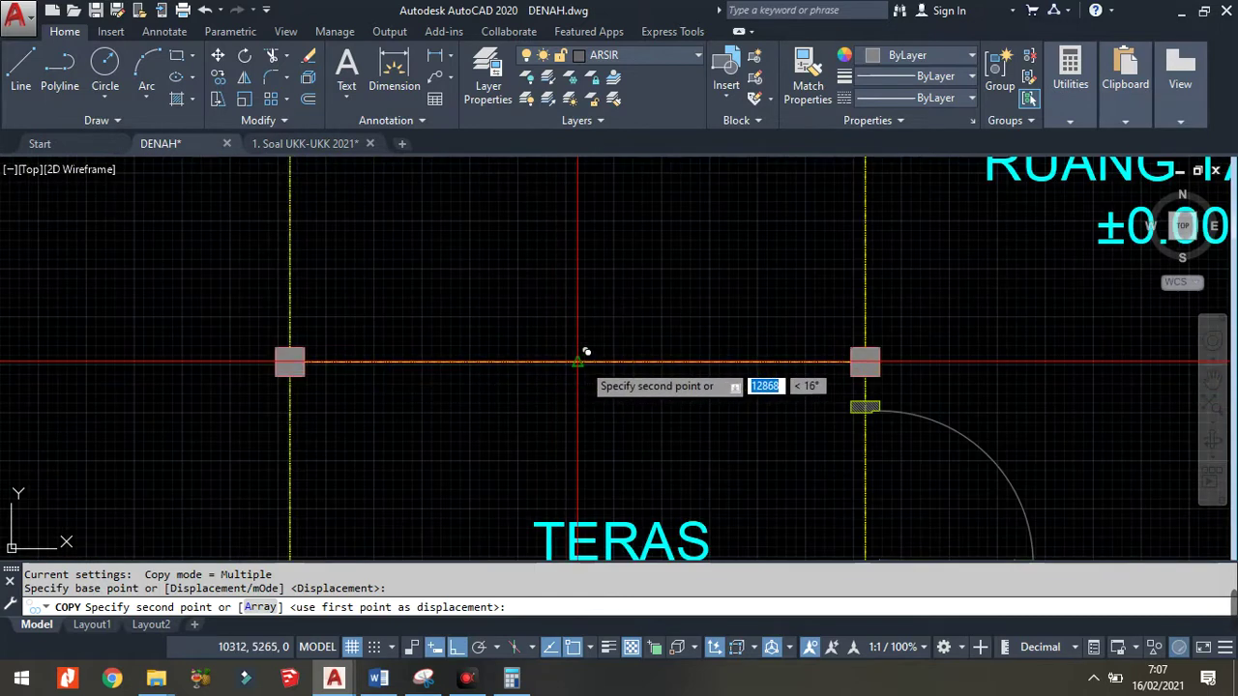
left_click(585, 372)
key("Return")
- Move the placed window up so it lines up with the two columns
left_click(815, 419)
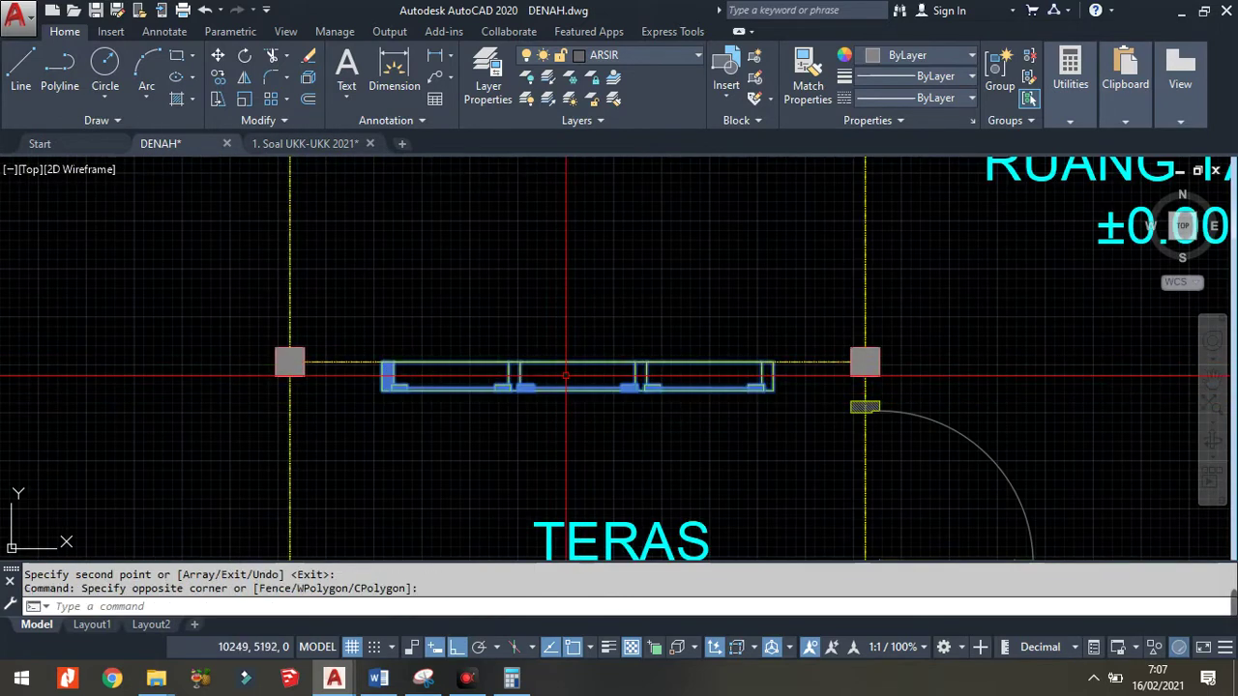
type("m")
key("Return")
scroll(810, 421, "up", 3)
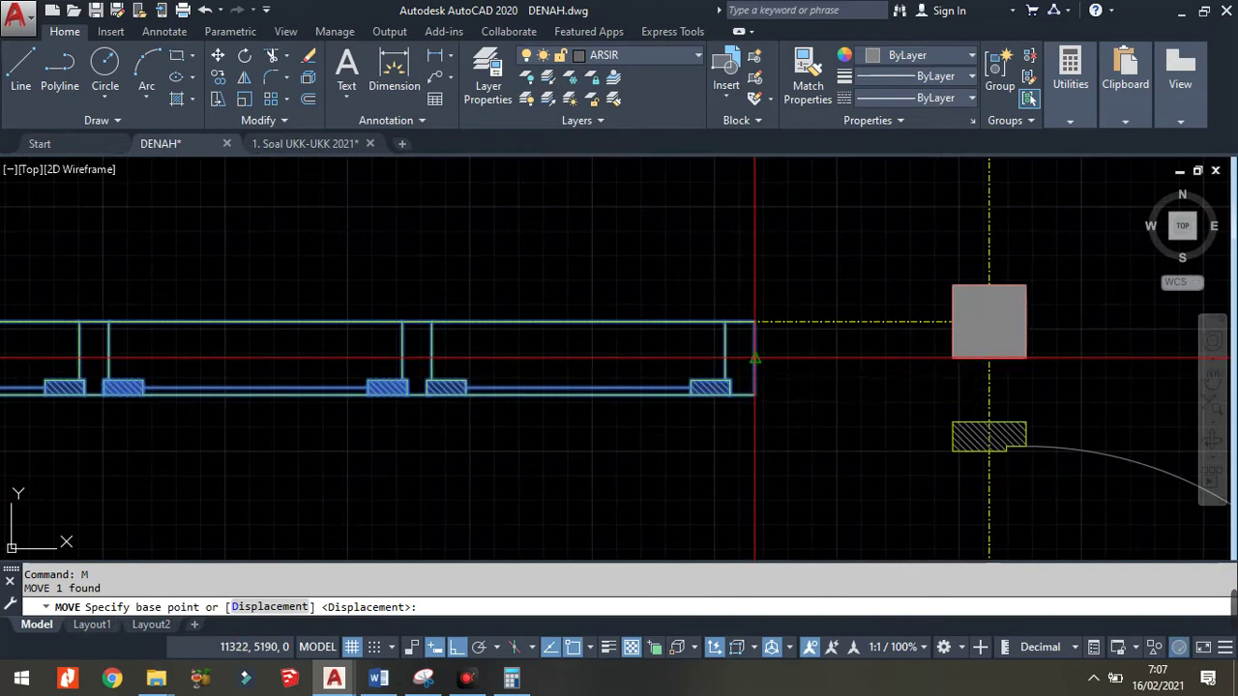
left_click(754, 358)
left_click(755, 323)
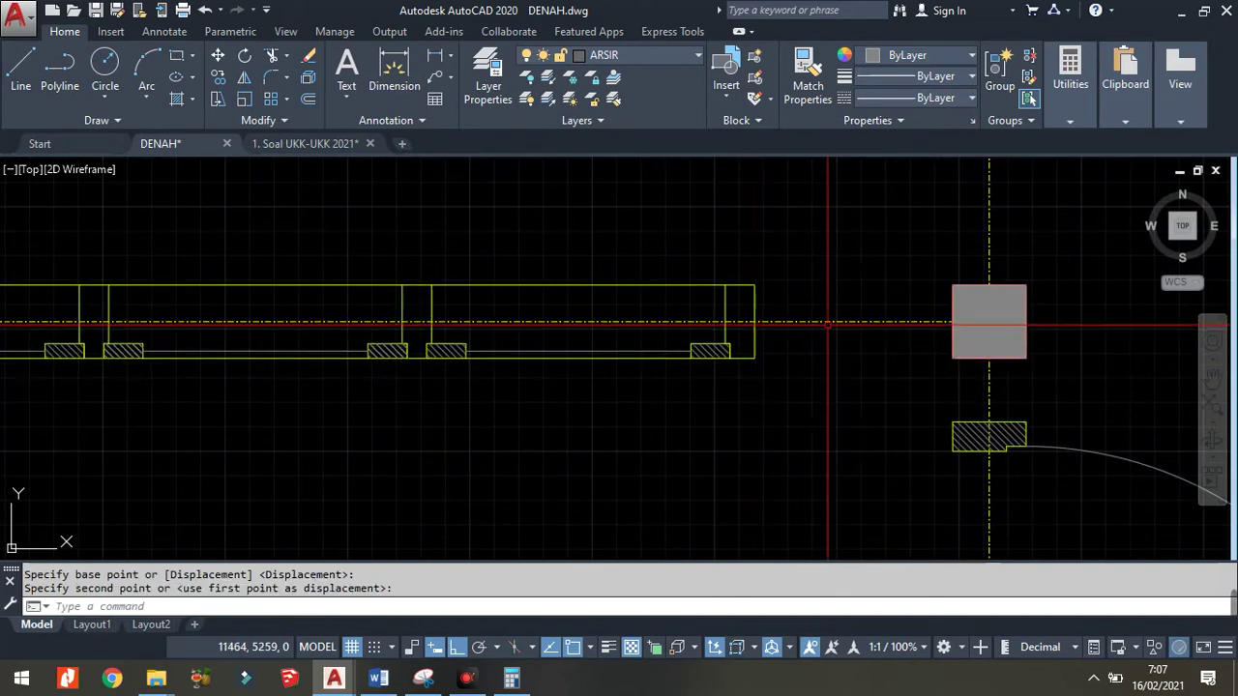
scroll(735, 361, "down", 3)
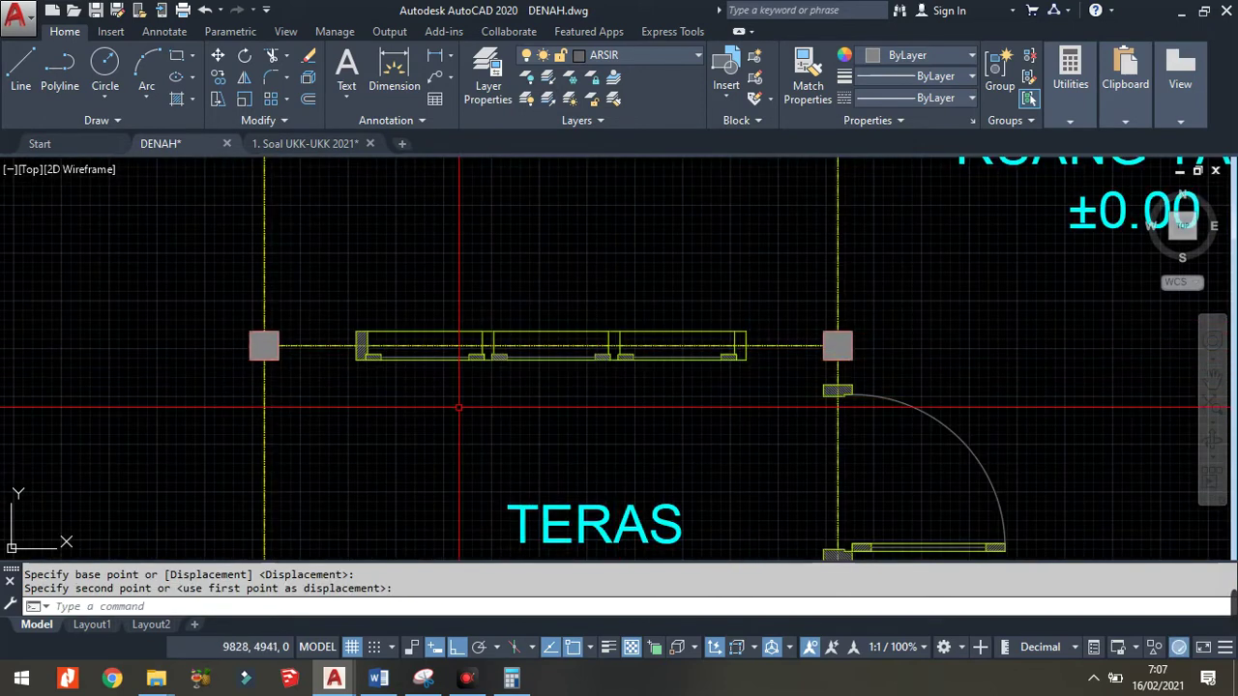
scroll(458, 407, "down", 5)
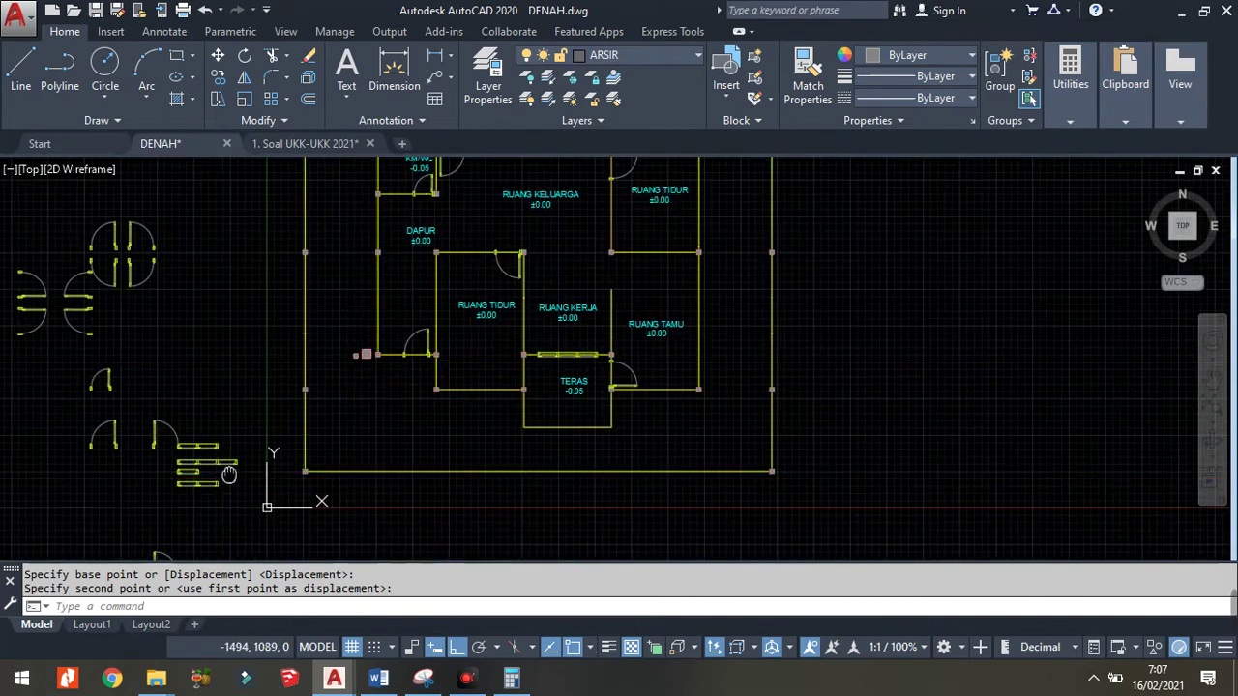
- Select the bottom two-panel window block for copying, then cancel the copy
middle_click_drag(195, 478, 346, 431)
scroll(346, 431, "up", 5)
left_click(428, 420)
left_click(416, 483)
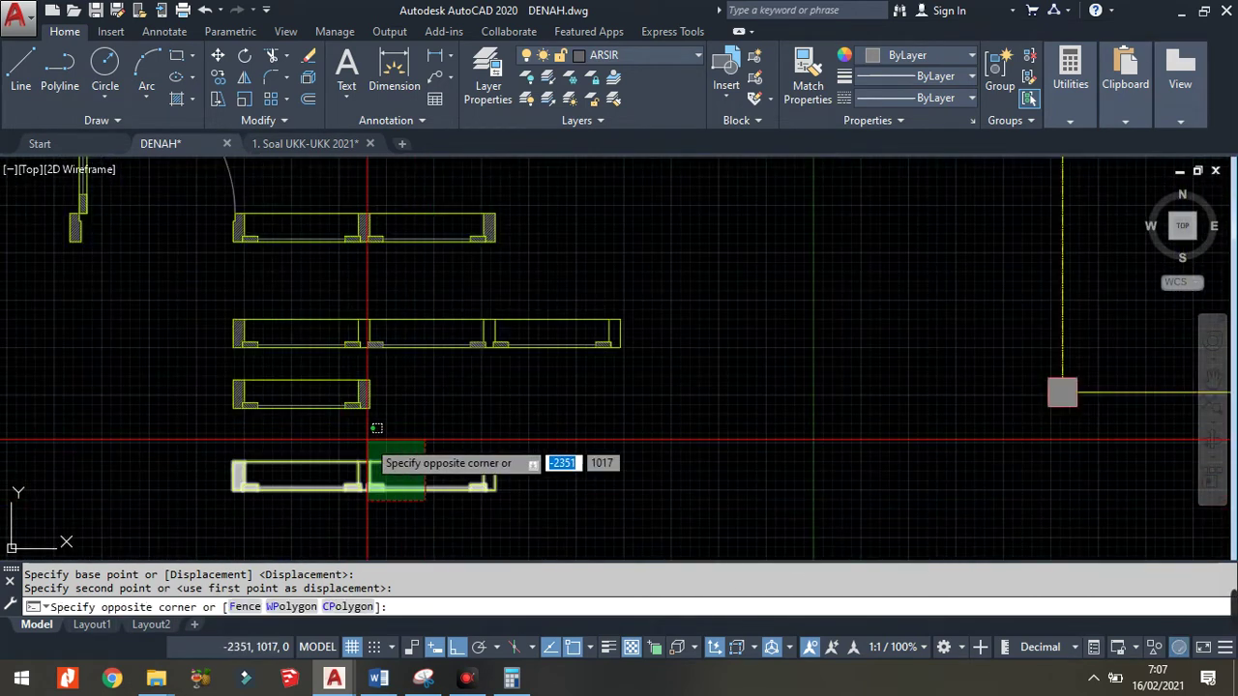
left_click(367, 440)
type("o")
key("Return")
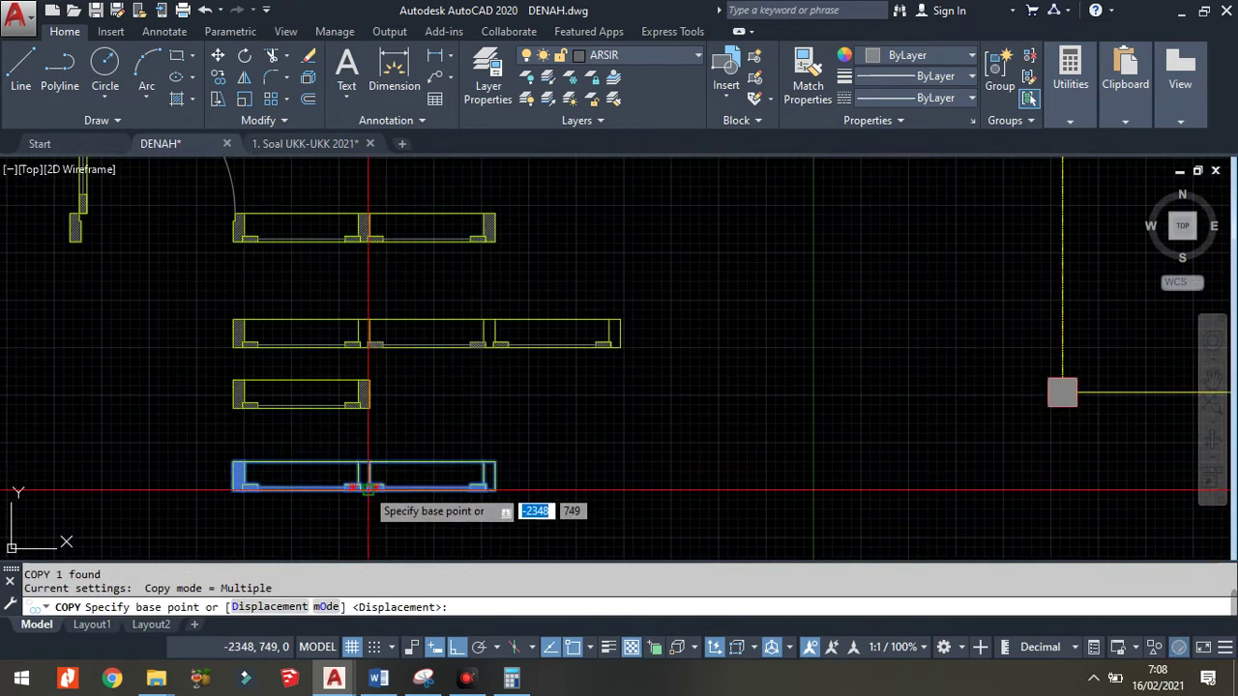
scroll(358, 493, "up", 3)
key("Escape")
scroll(589, 435, "down", 2)
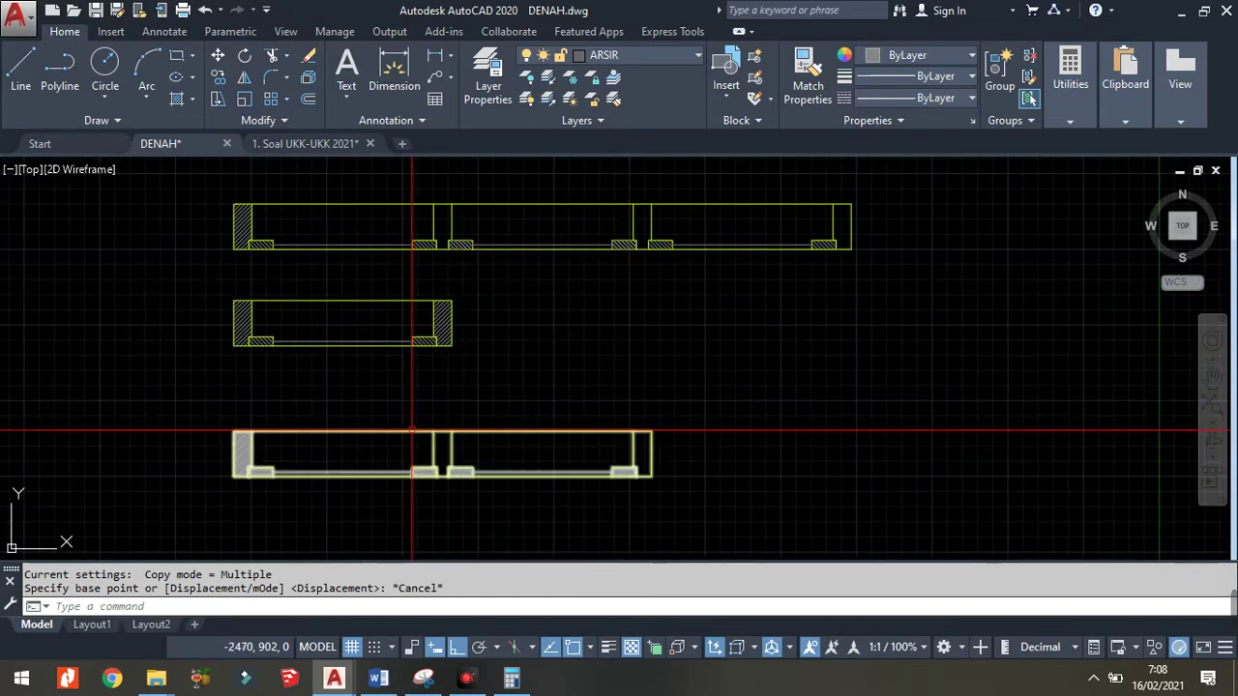
- Open the bottom window block KUSEN JENDELA 2 in the Block Editor
double_click(412, 432)
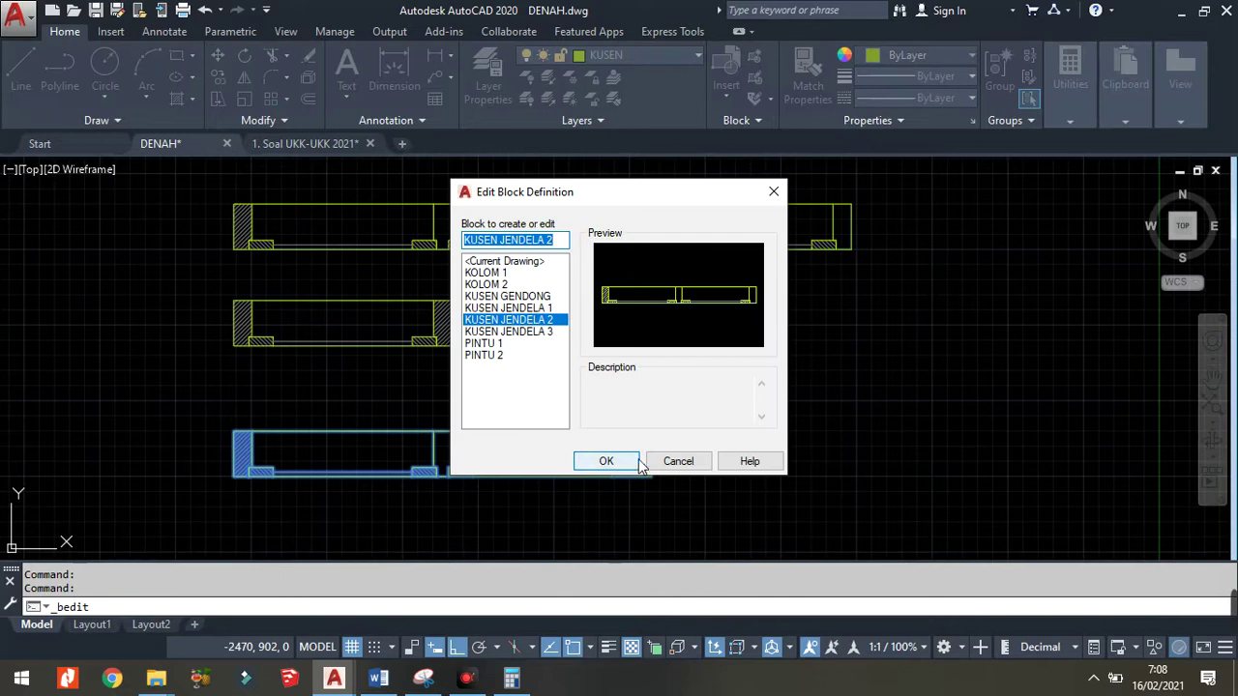
left_click(633, 462)
double_click(339, 440)
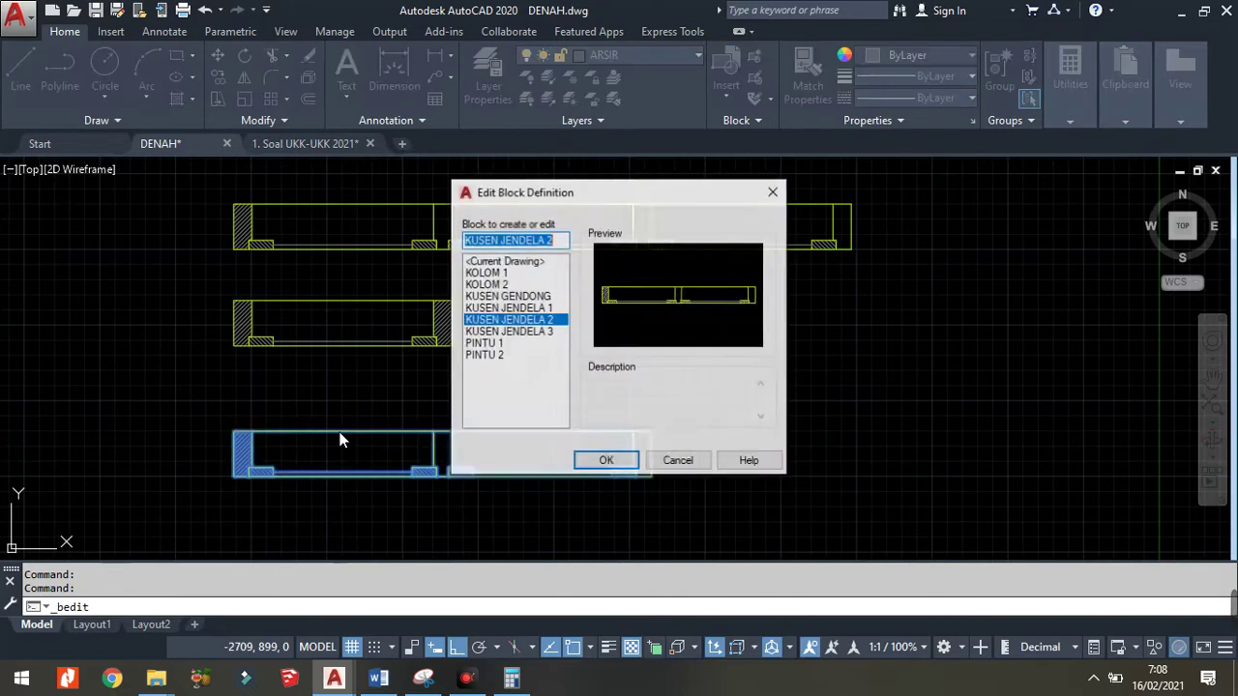
left_click(605, 460)
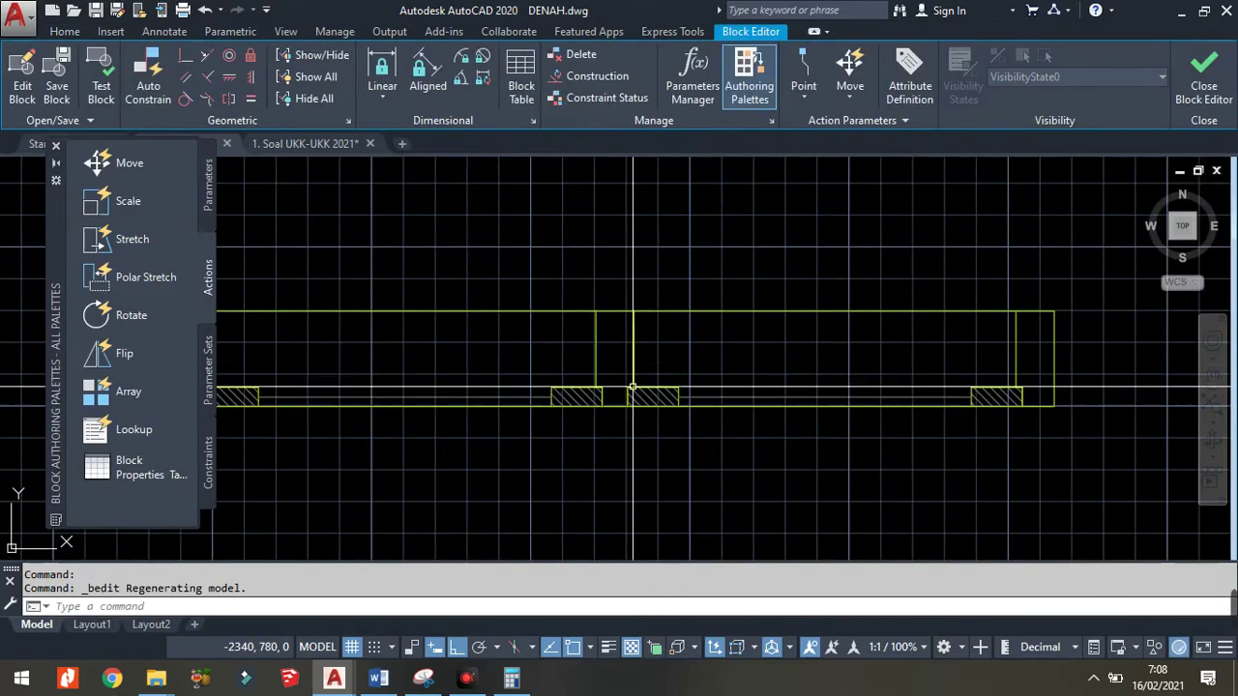
scroll(633, 387, "down", 2)
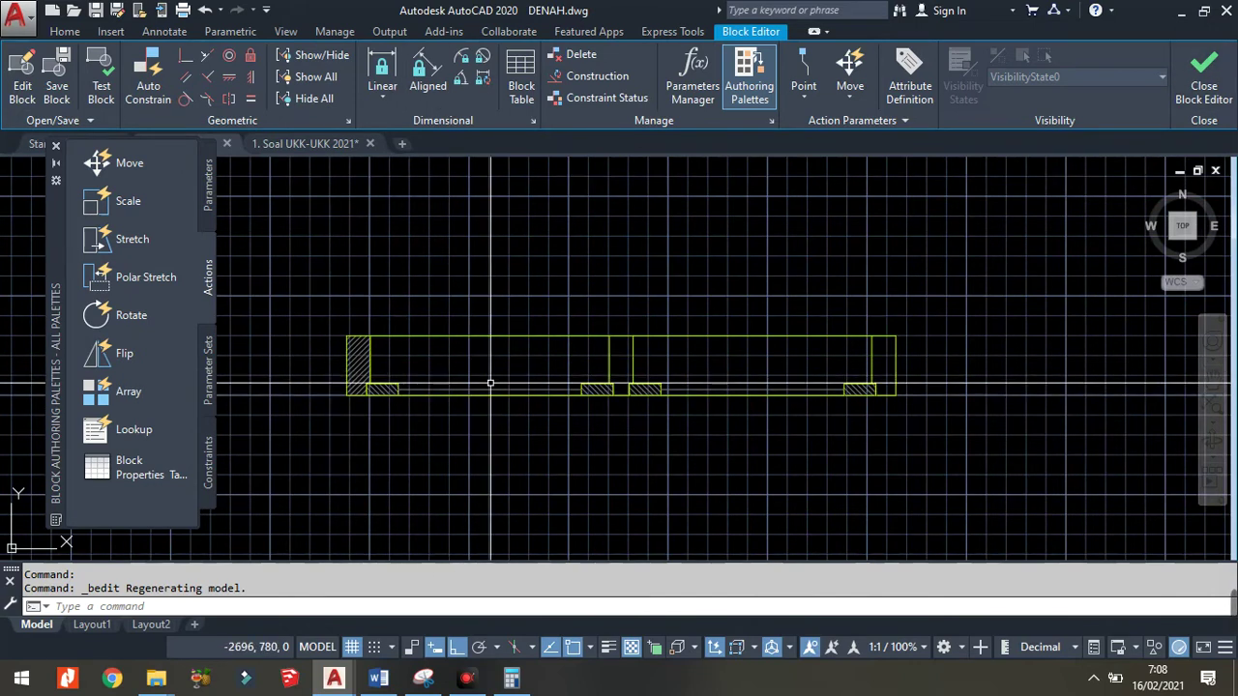
- Hatch the middle and right posts on layer ARSIR and save the block changes
left_click(65, 31)
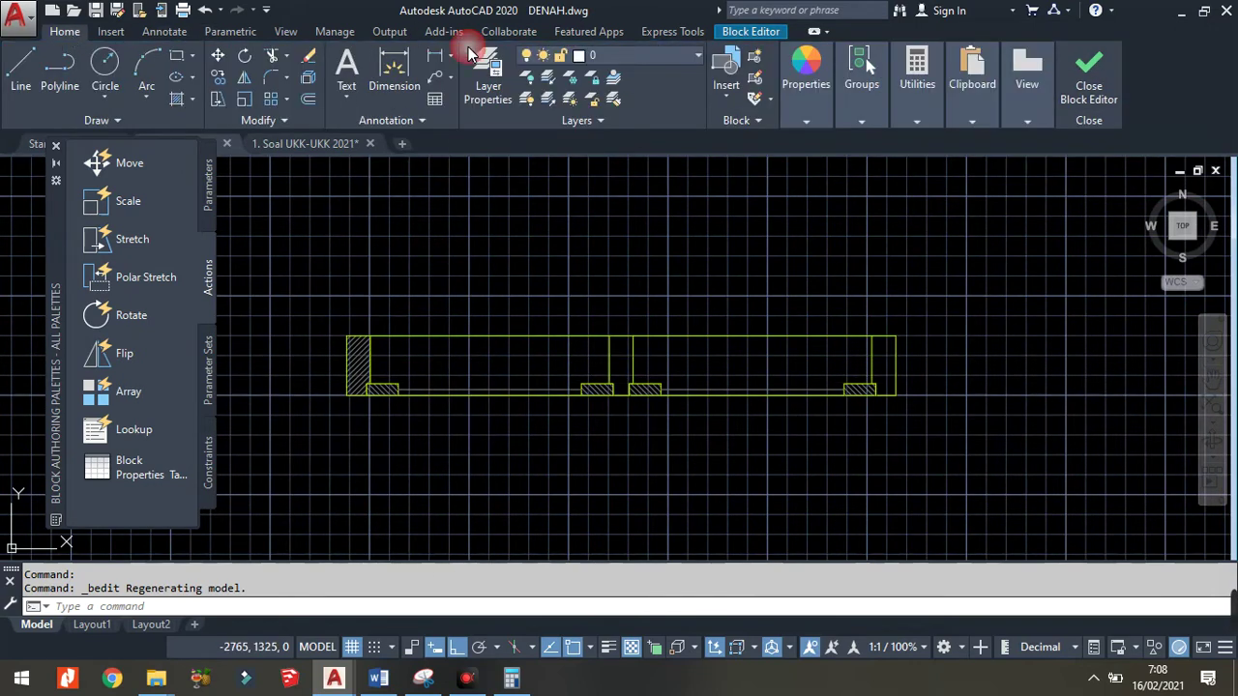
left_click(631, 57)
left_click(627, 122)
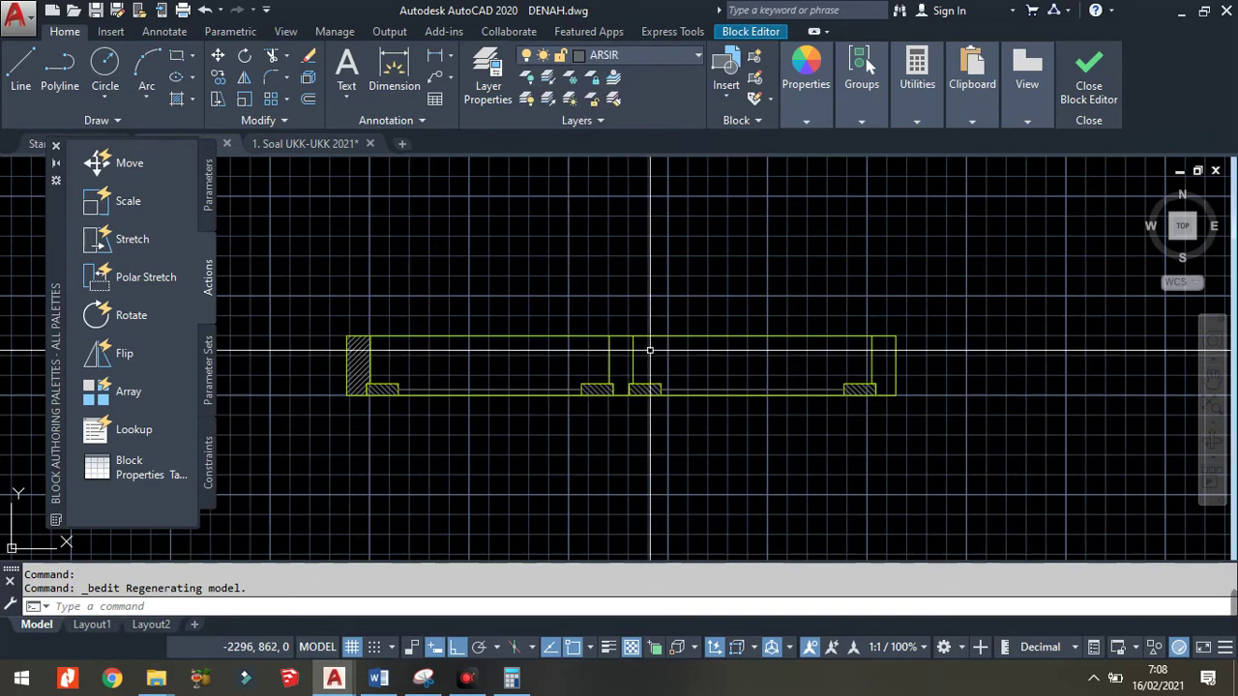
type("h")
key("Return")
left_click(623, 353)
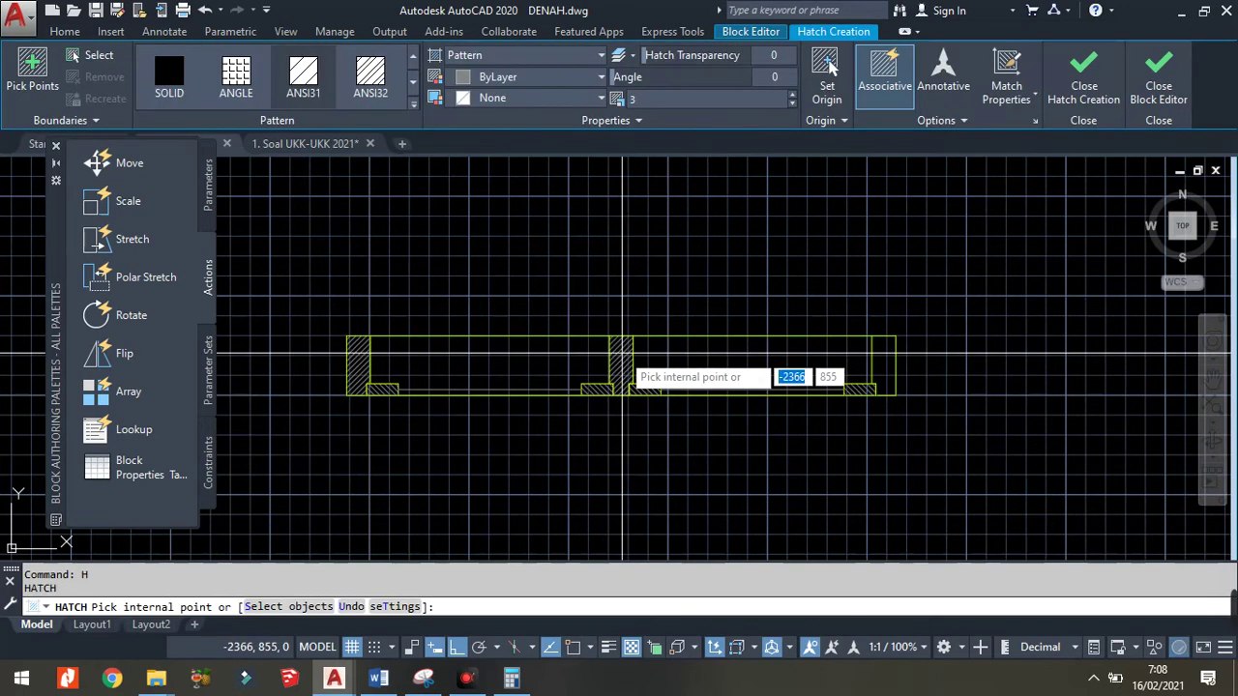
left_click(880, 360)
key("Return")
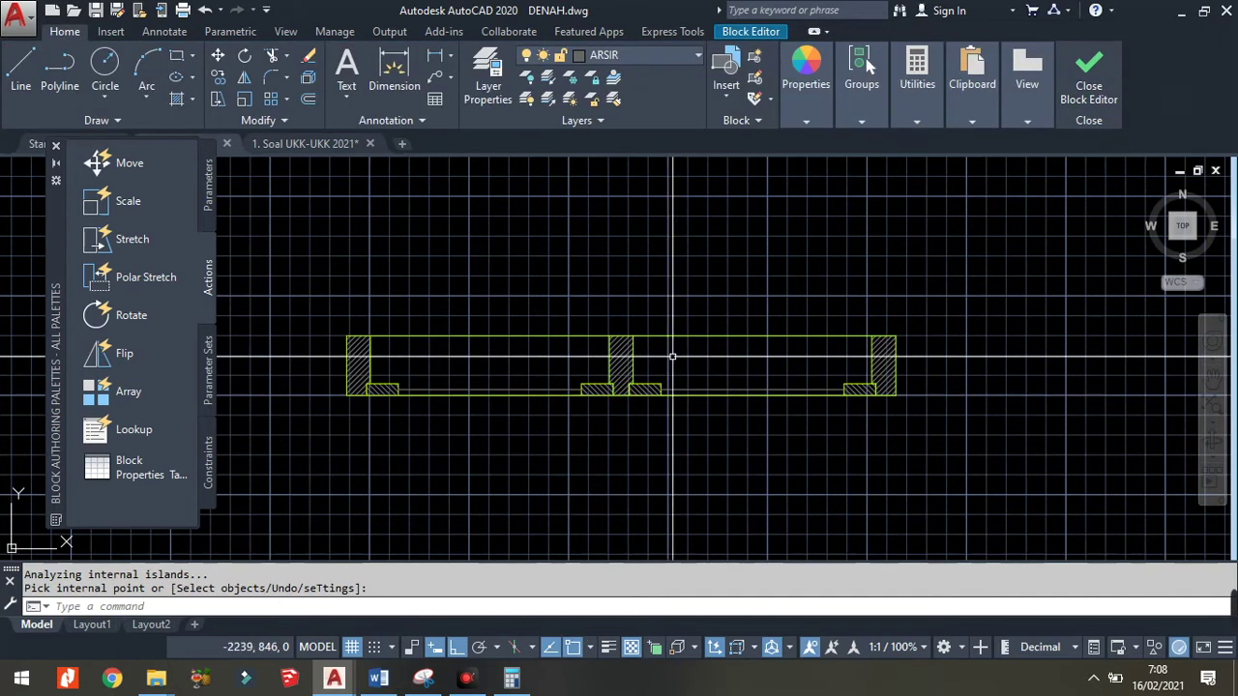
left_click(1088, 79)
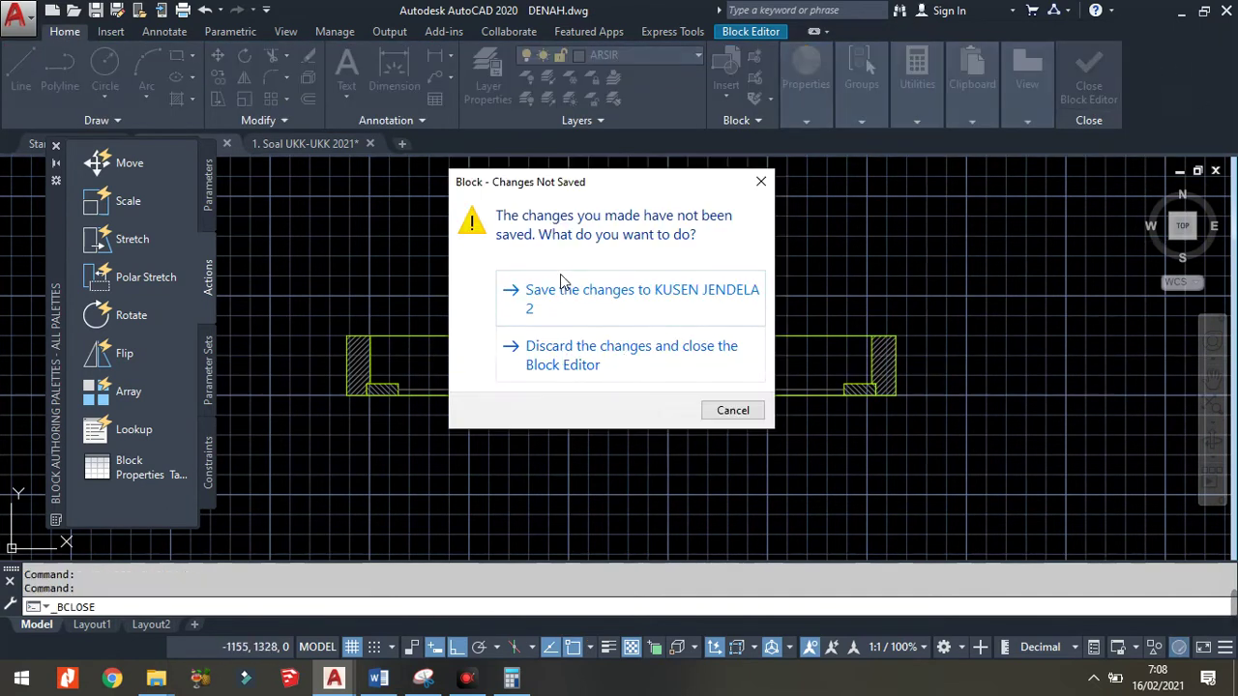
left_click(567, 299)
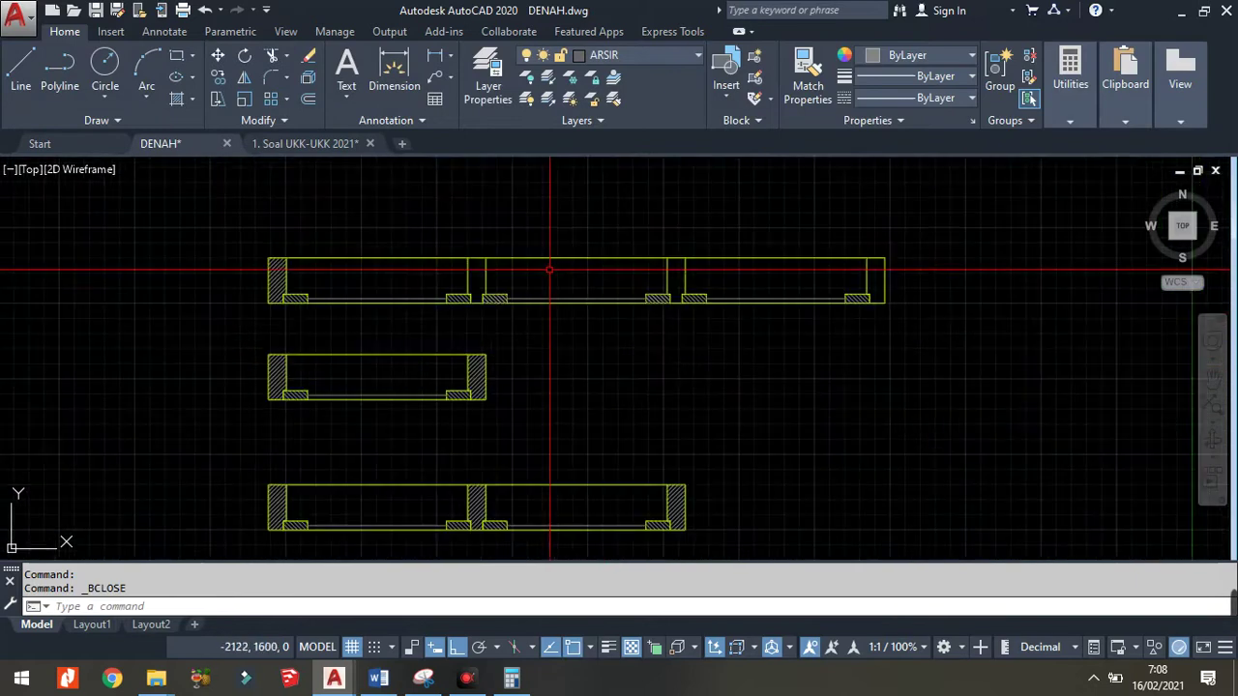
- Open the KUSEN JENDELA 3 block for editing and make ARSIR the current layer
double_click(541, 259)
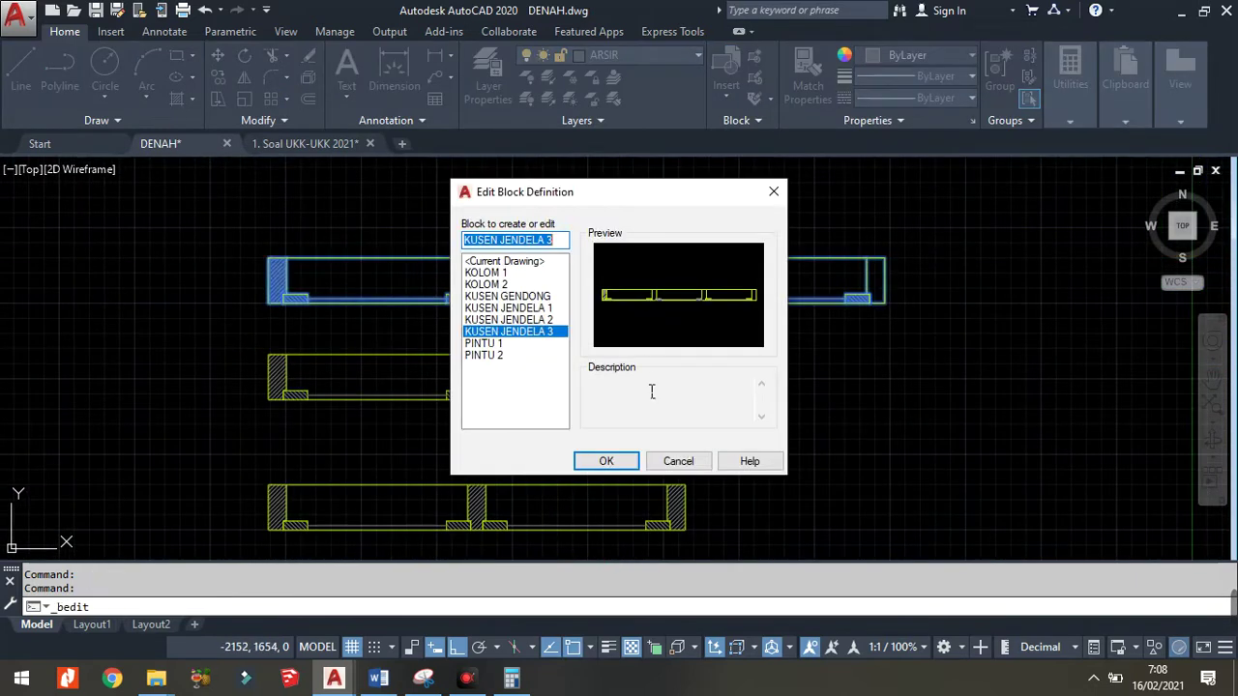
left_click(606, 463)
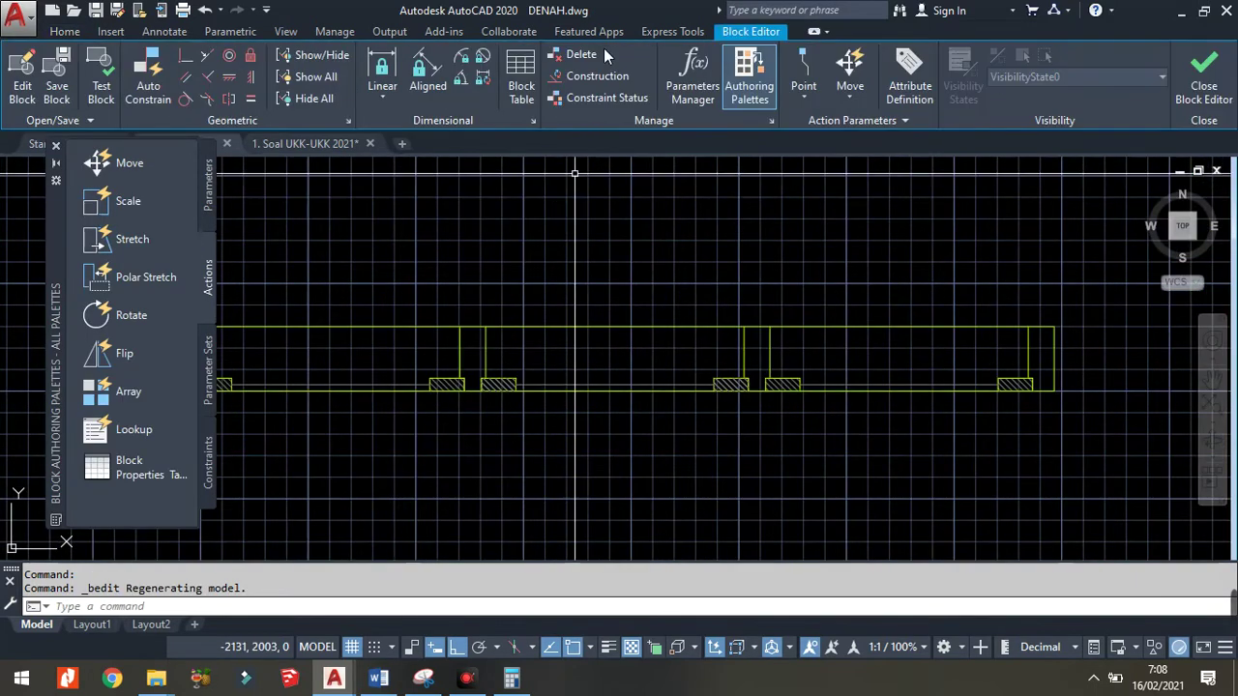
left_click(406, 50)
left_click(639, 56)
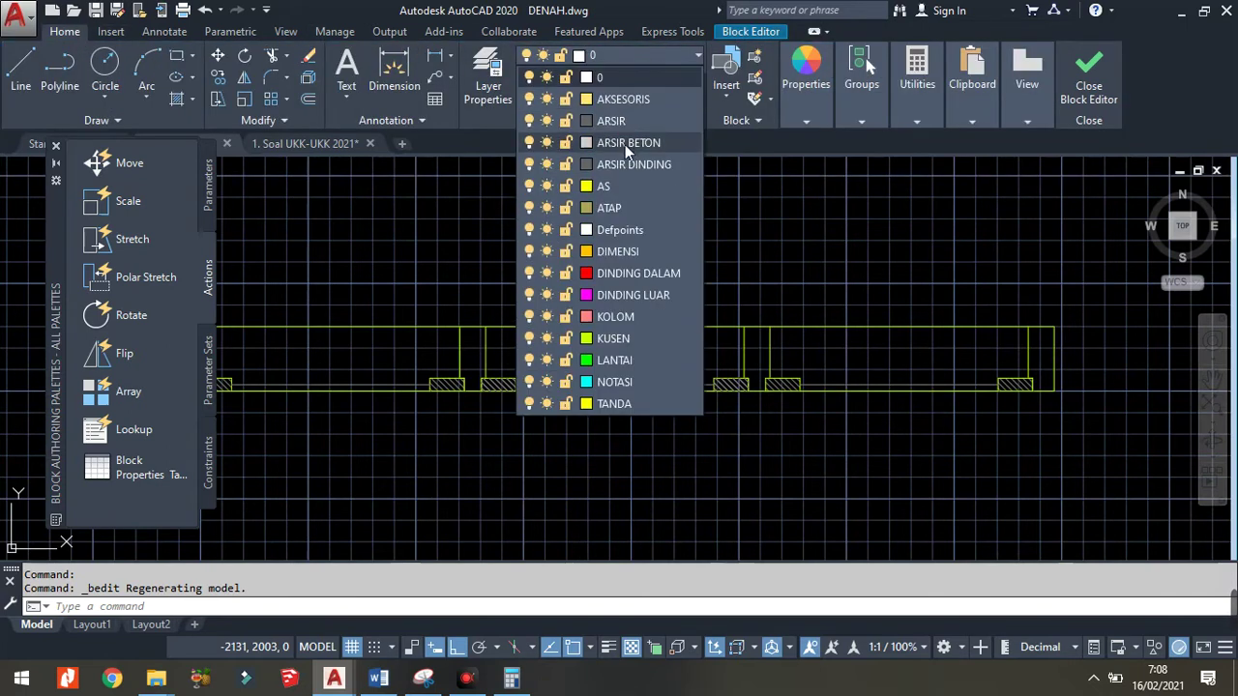
left_click(621, 120)
- Hatch the block's post areas, then close the Block Editor saving KUSEN JENDELA 3
middle_click_drag(449, 404, 595, 406)
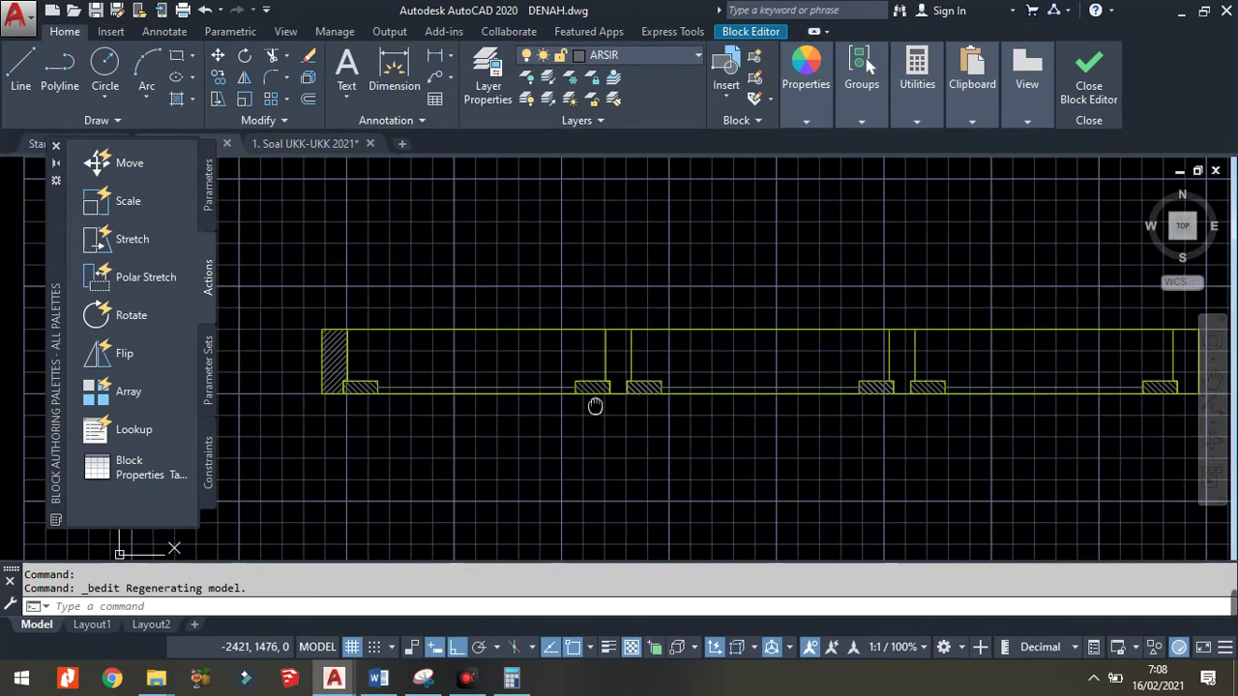
type("h")
key("Return")
left_click(619, 360)
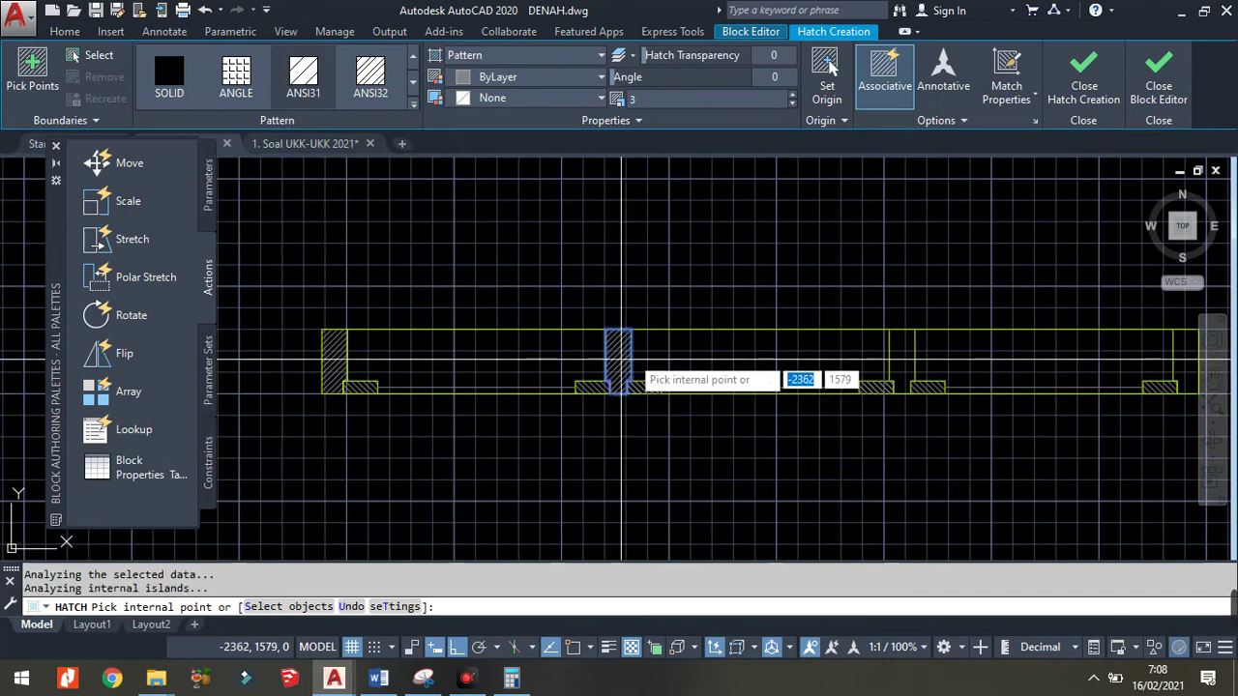
middle_click_drag(1015, 368, 890, 390)
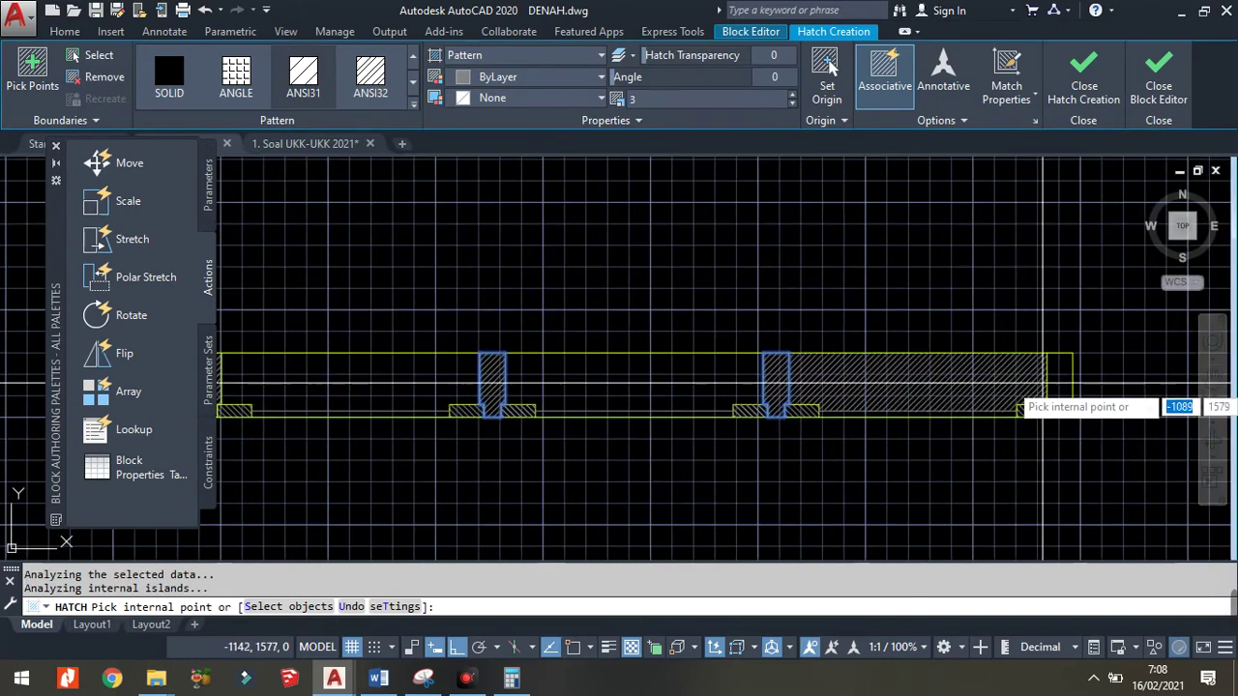
key("Return")
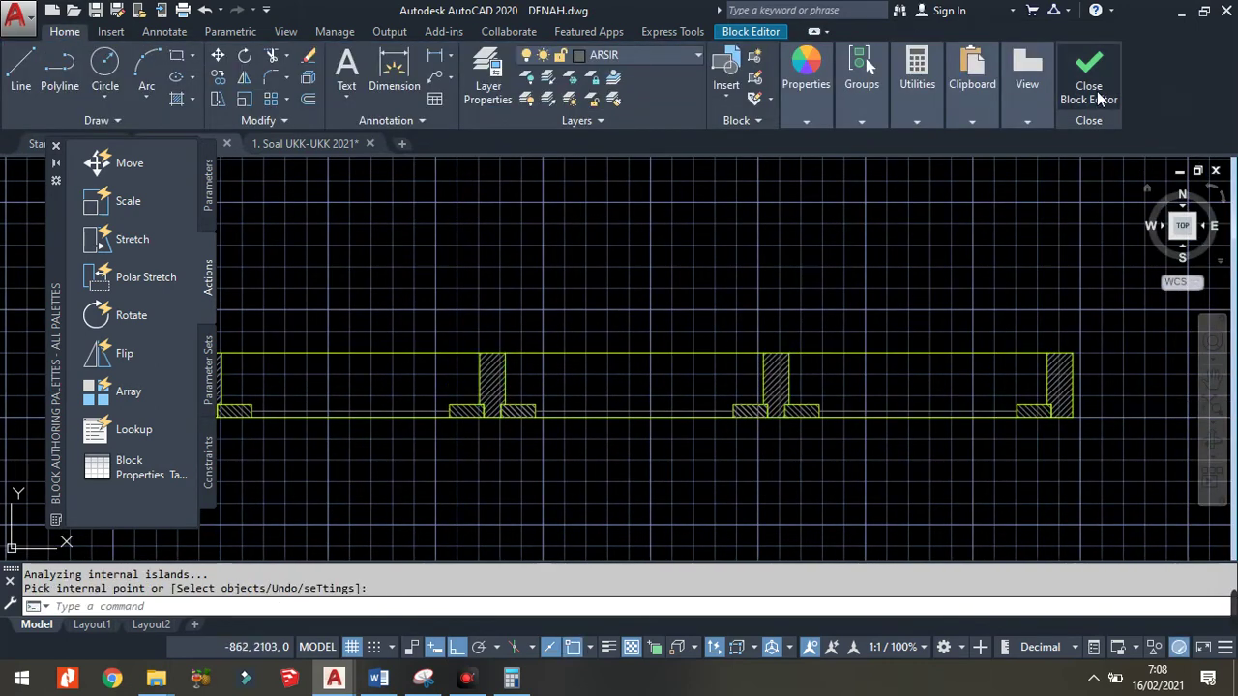
left_click(1091, 87)
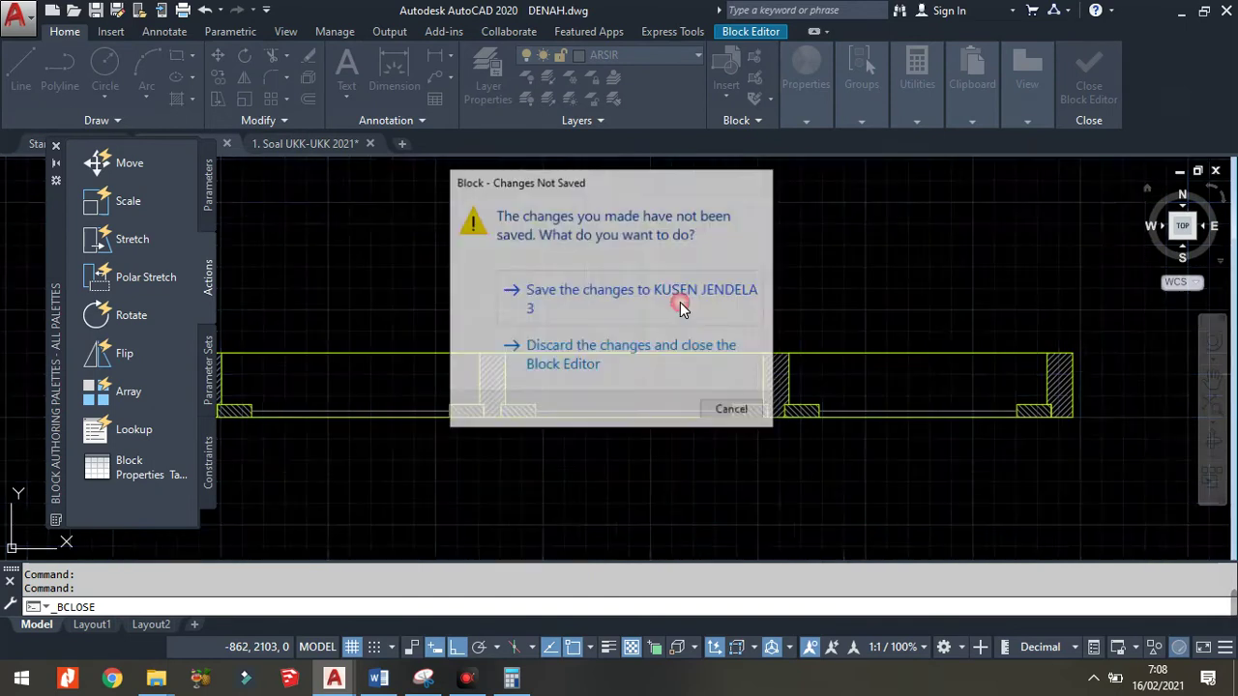
left_click(676, 305)
- Move the lower spare two-pane window block into the wall opening beside TERAS
scroll(914, 290, "up", 1)
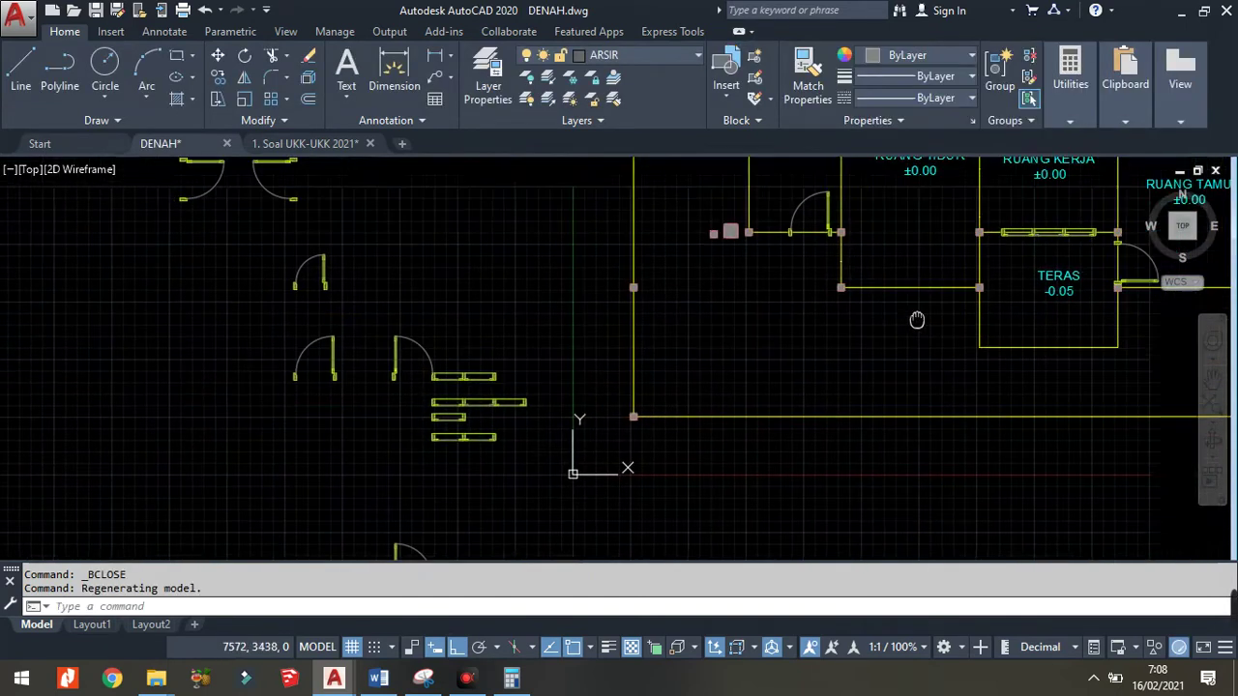
scroll(851, 266, "up", 3)
scroll(817, 262, "up", 3)
scroll(817, 262, "down", 3)
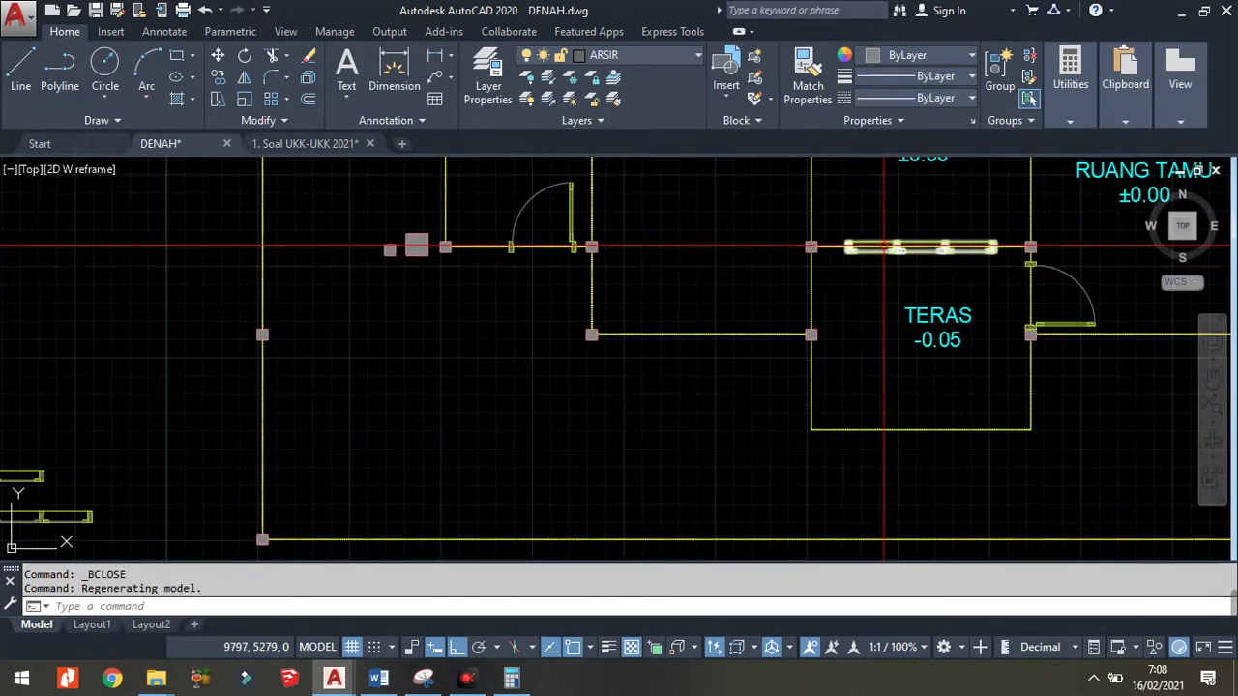
scroll(428, 386, "down", 3)
scroll(202, 490, "up", 3)
middle_click_drag(202, 489, 368, 428)
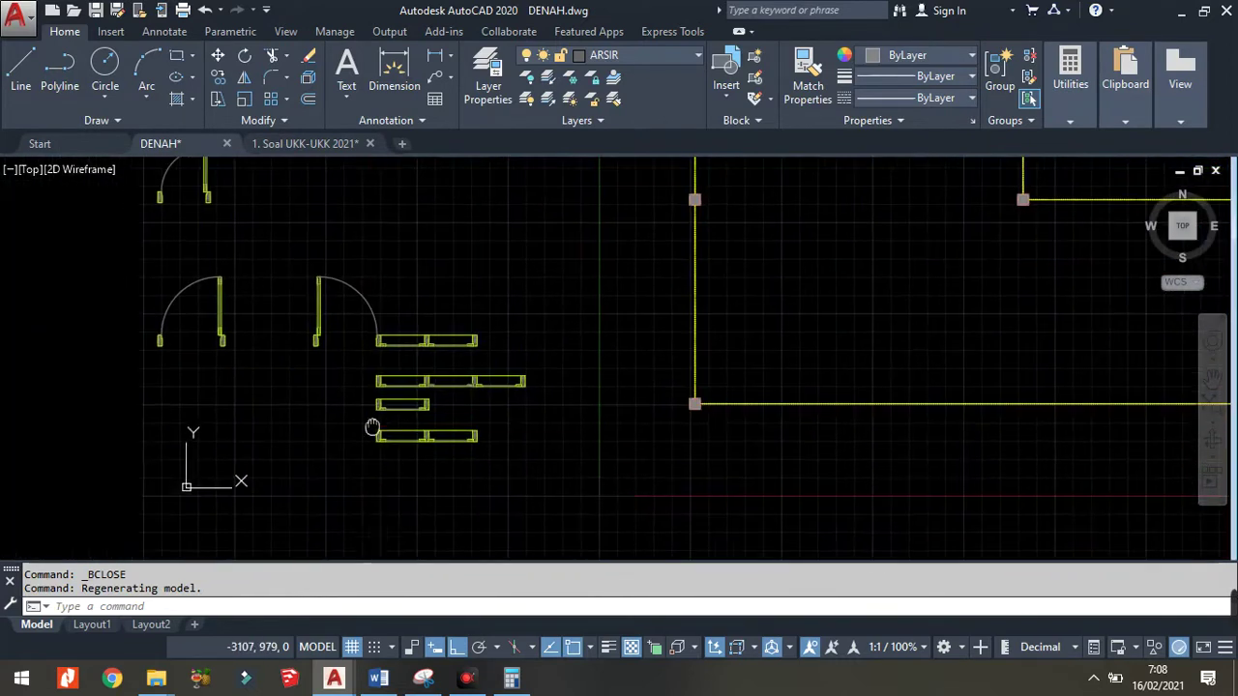
left_click(488, 469)
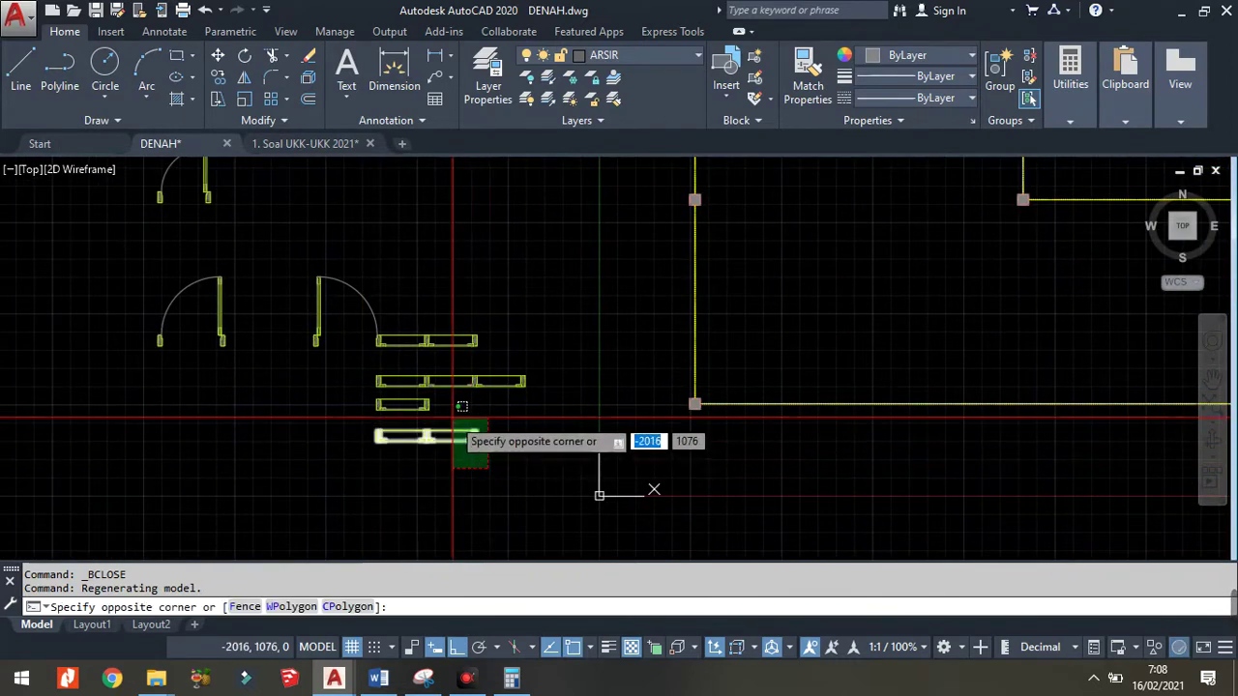
left_click(452, 429)
scroll(425, 425, "up", 3)
type("M")
key("Return")
scroll(442, 416, "up", 3)
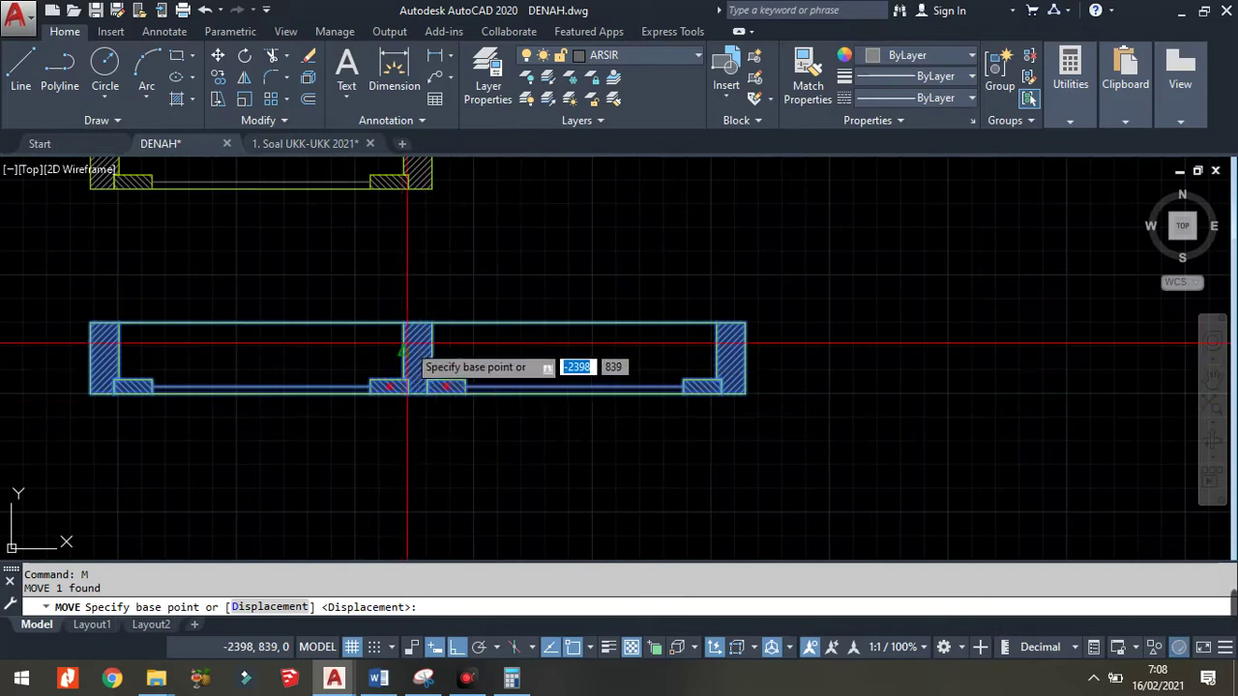
scroll(419, 343, "up", 3)
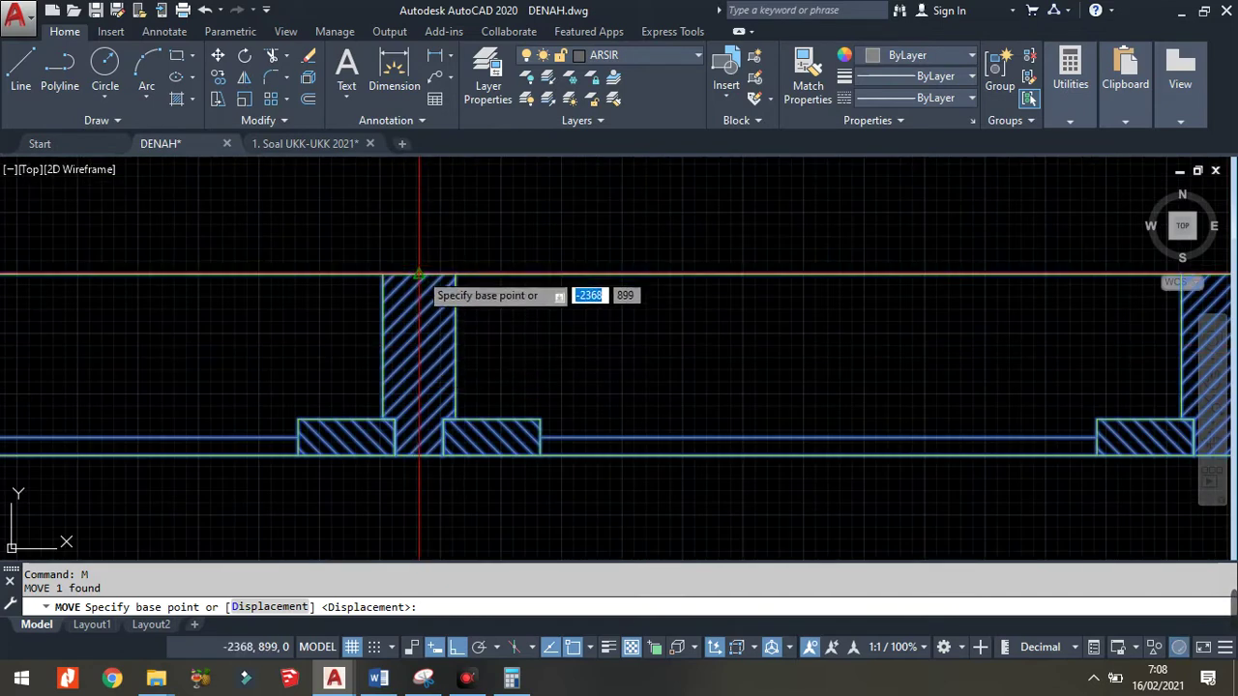
left_click(457, 357)
scroll(479, 343, "down", 4)
scroll(676, 320, "up", 2)
scroll(773, 396, "up", 2)
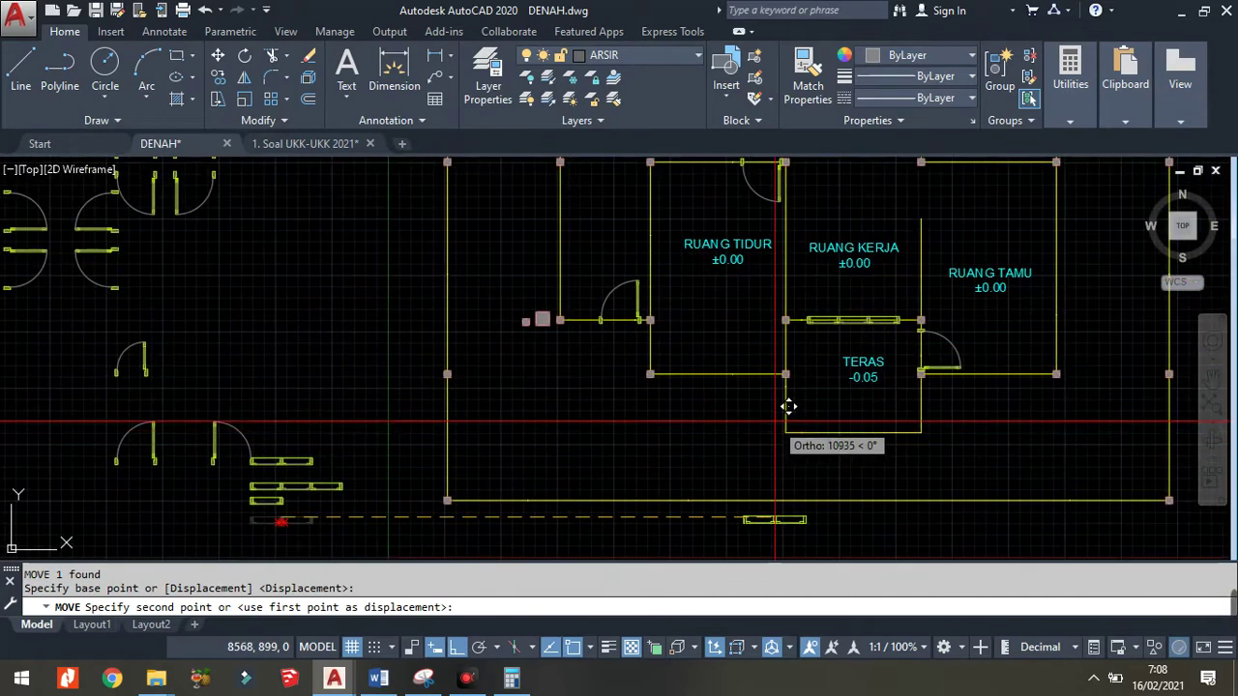
scroll(728, 348, "up", 2)
scroll(701, 338, "up", 2)
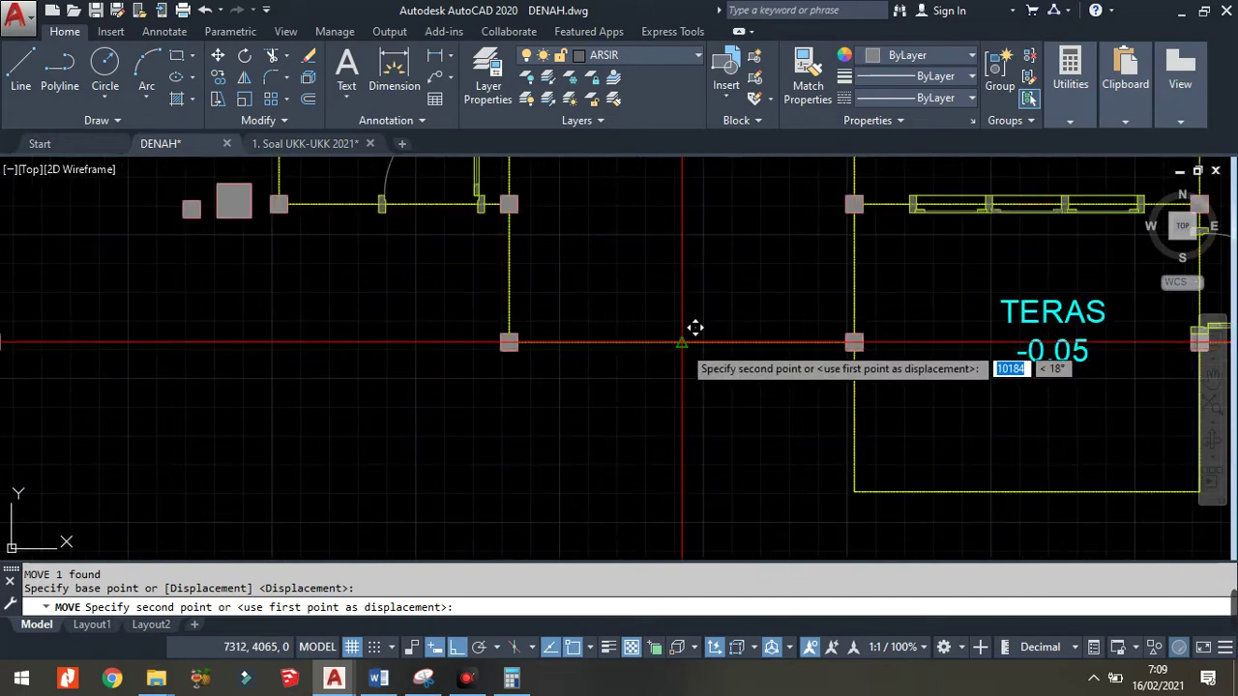
left_click(682, 342)
- Shift the placed window up from its right edge so it sits flush with the wall
scroll(702, 379, "up", 2)
left_click(527, 311)
left_click(1105, 487)
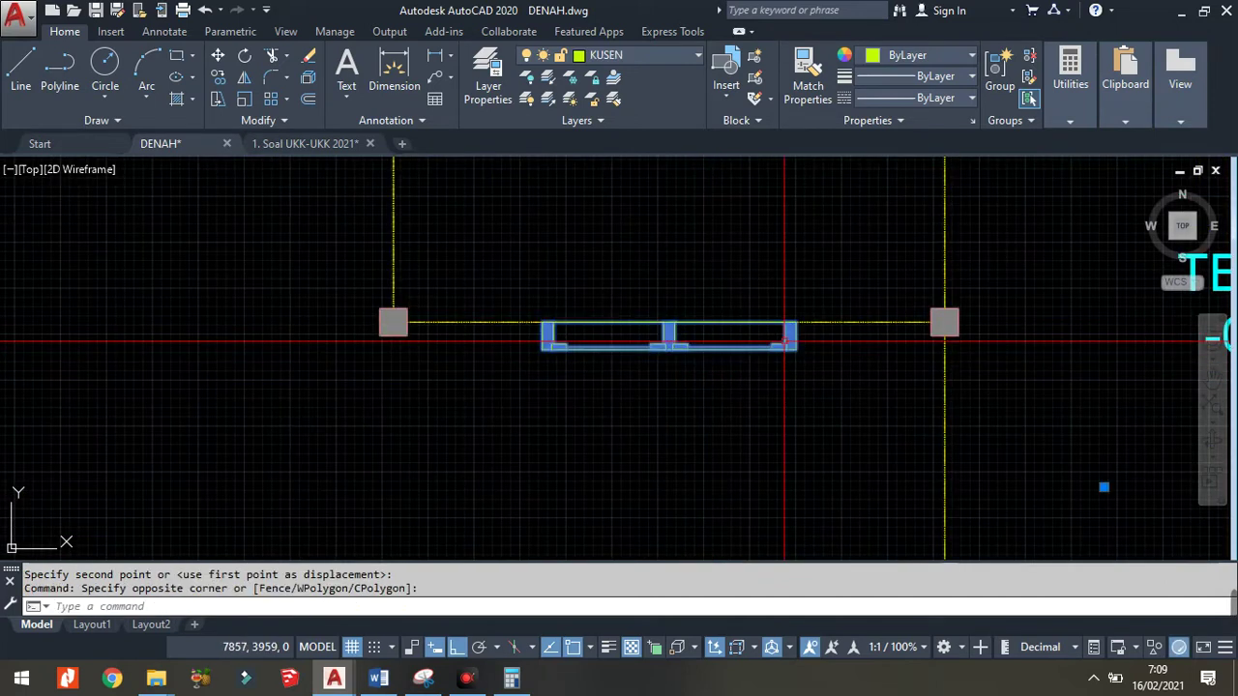
scroll(787, 339, "up", 3)
type("M")
key("Return")
scroll(803, 329, "up", 2)
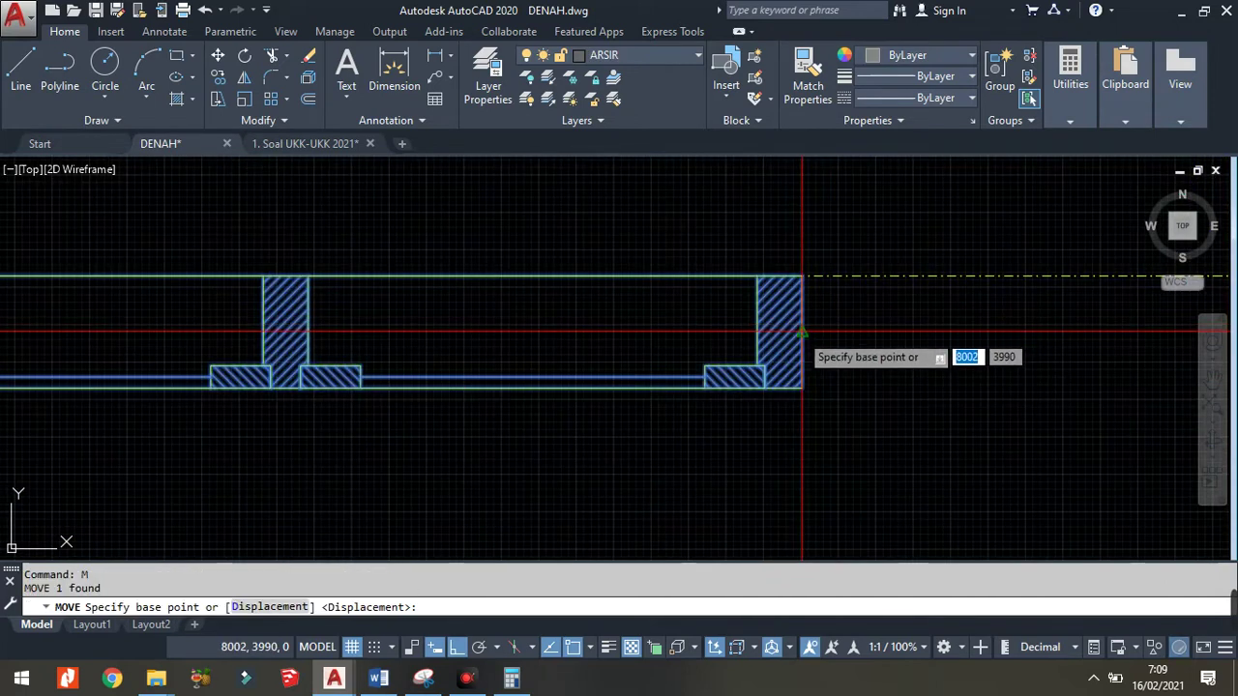
left_click(802, 331)
left_click(801, 277)
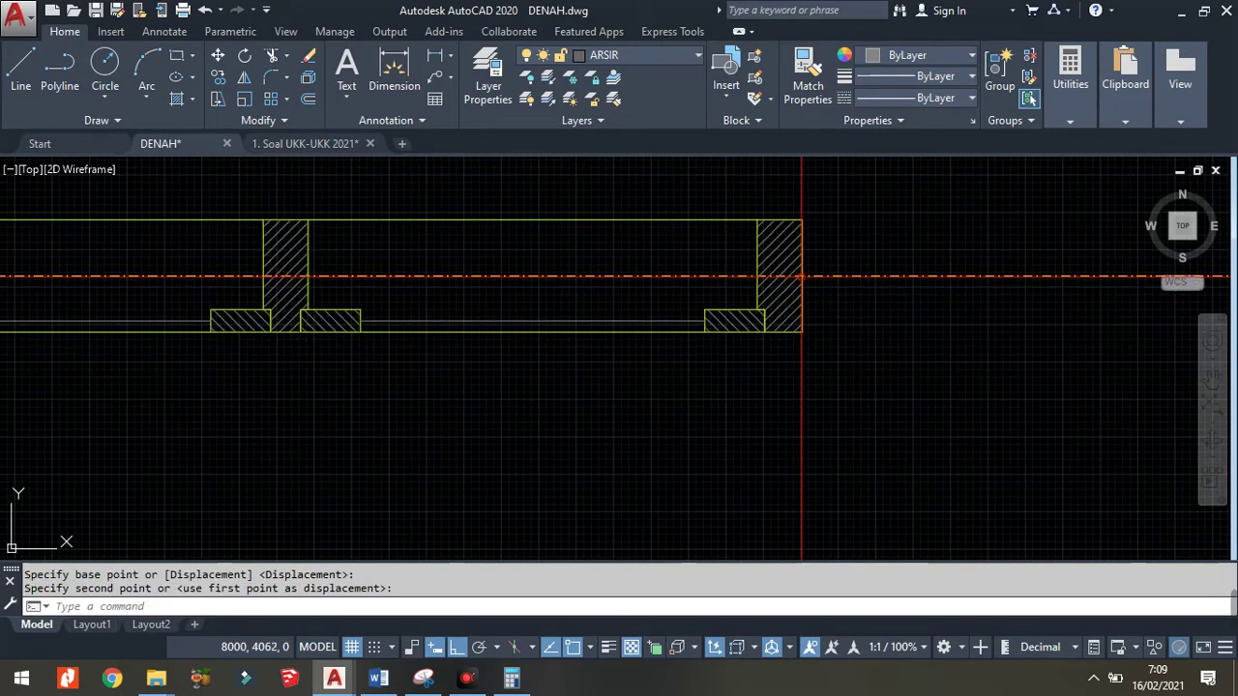
scroll(801, 277, "down", 2)
scroll(863, 310, "down", 2)
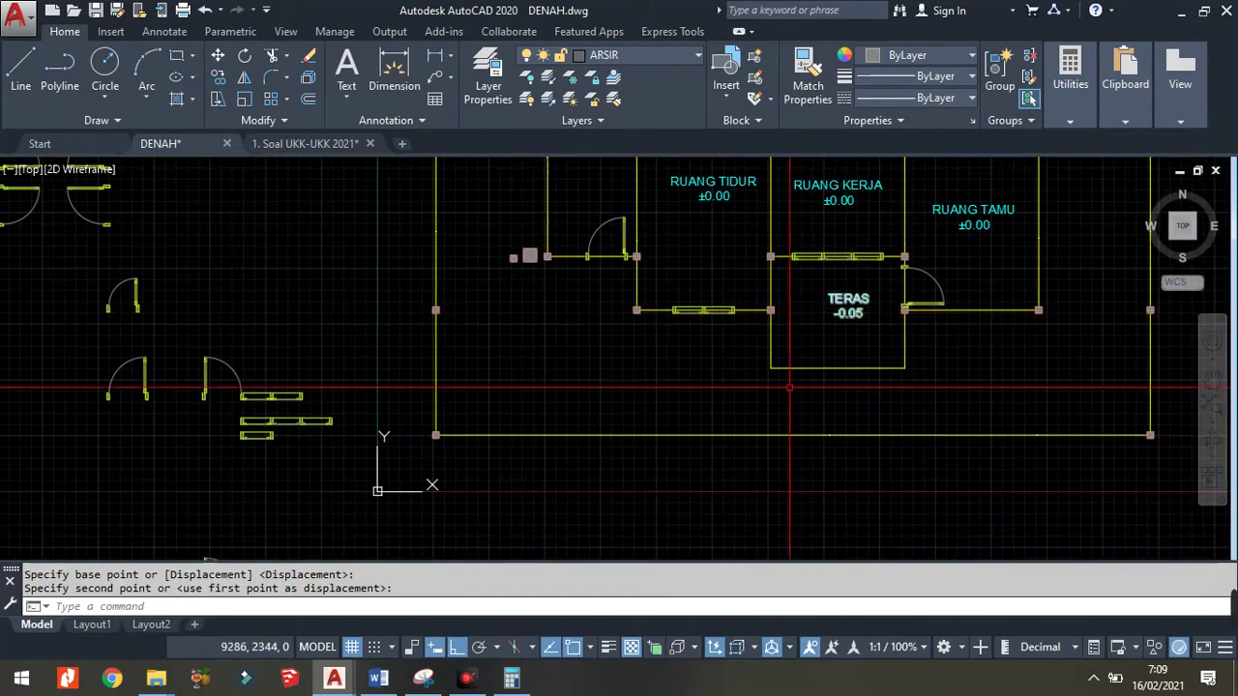
scroll(837, 309, "up", 5)
scroll(507, 300, "up", 2)
- Copy the two-pane window into the RUANG TAMU wall right of the TERAS door
left_click(577, 343)
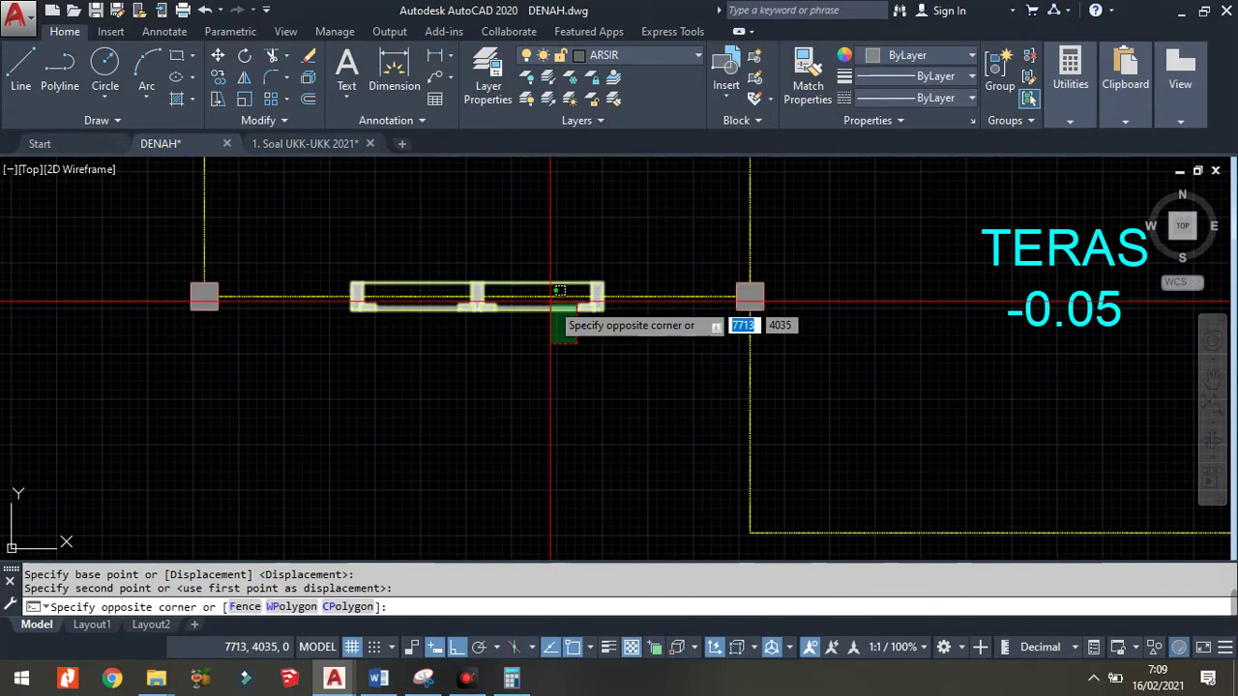
left_click(558, 294)
type("CO")
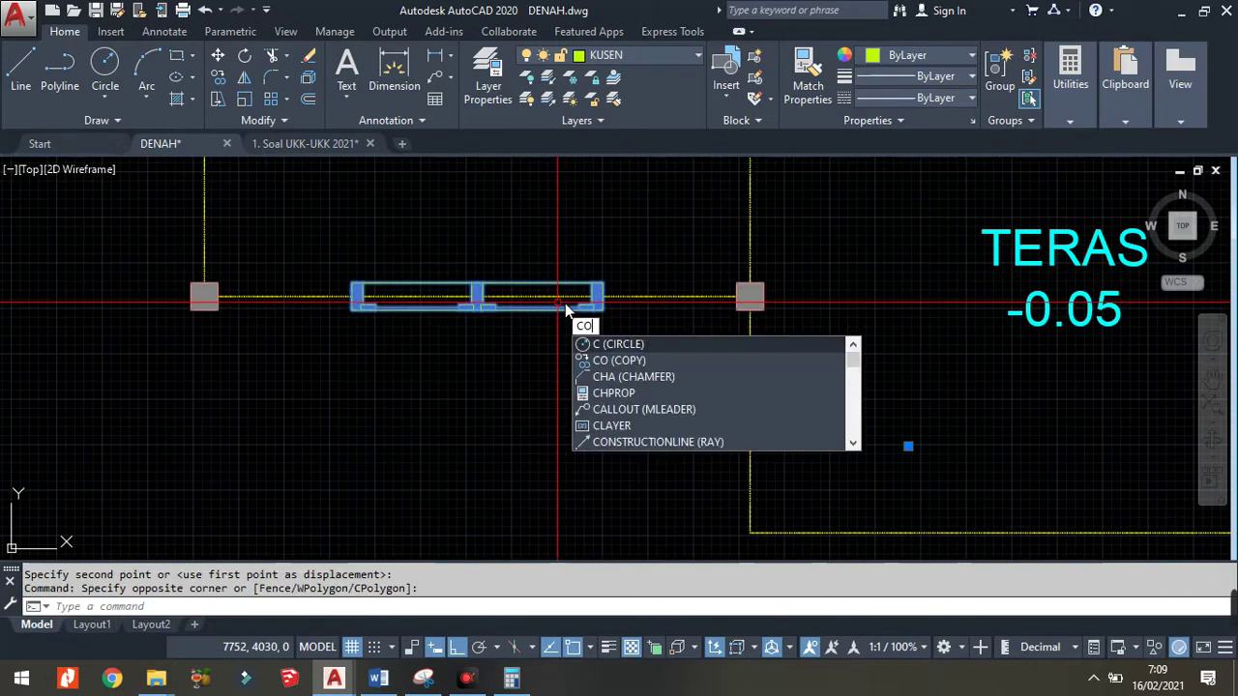
type("o")
key("Return")
scroll(480, 290, "up", 3)
left_click(480, 290)
scroll(454, 309, "down", 3)
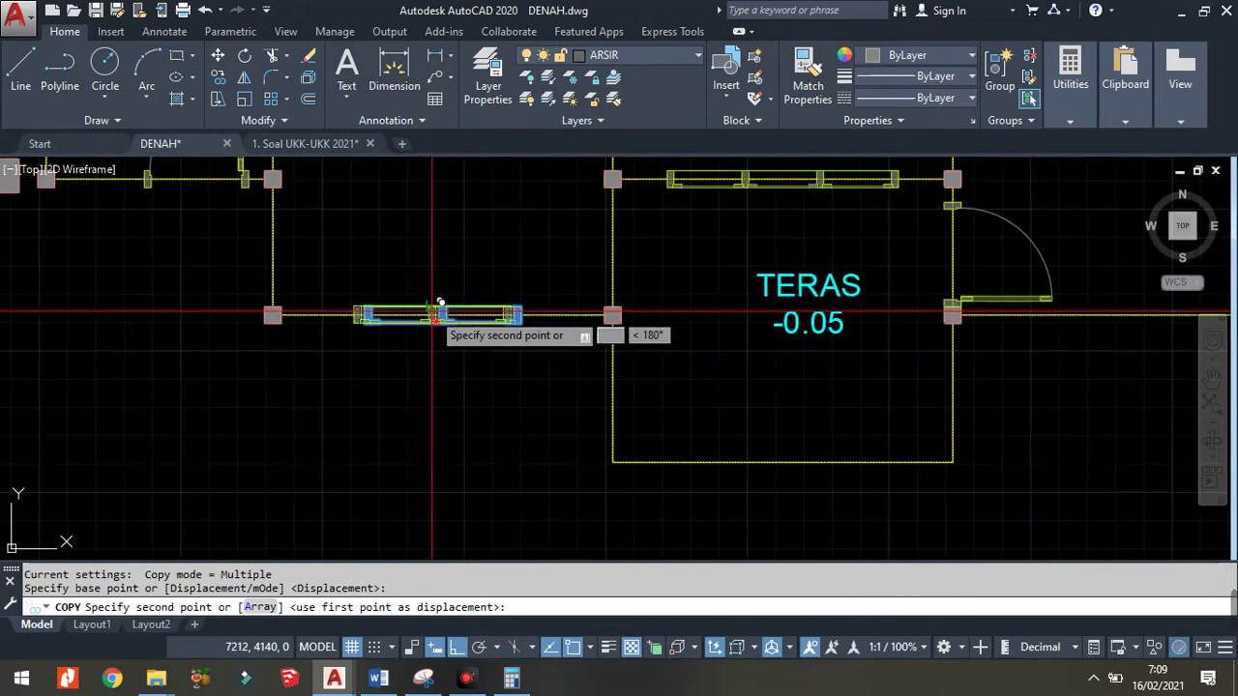
scroll(928, 319, "down", 2)
scroll(894, 317, "up", 2)
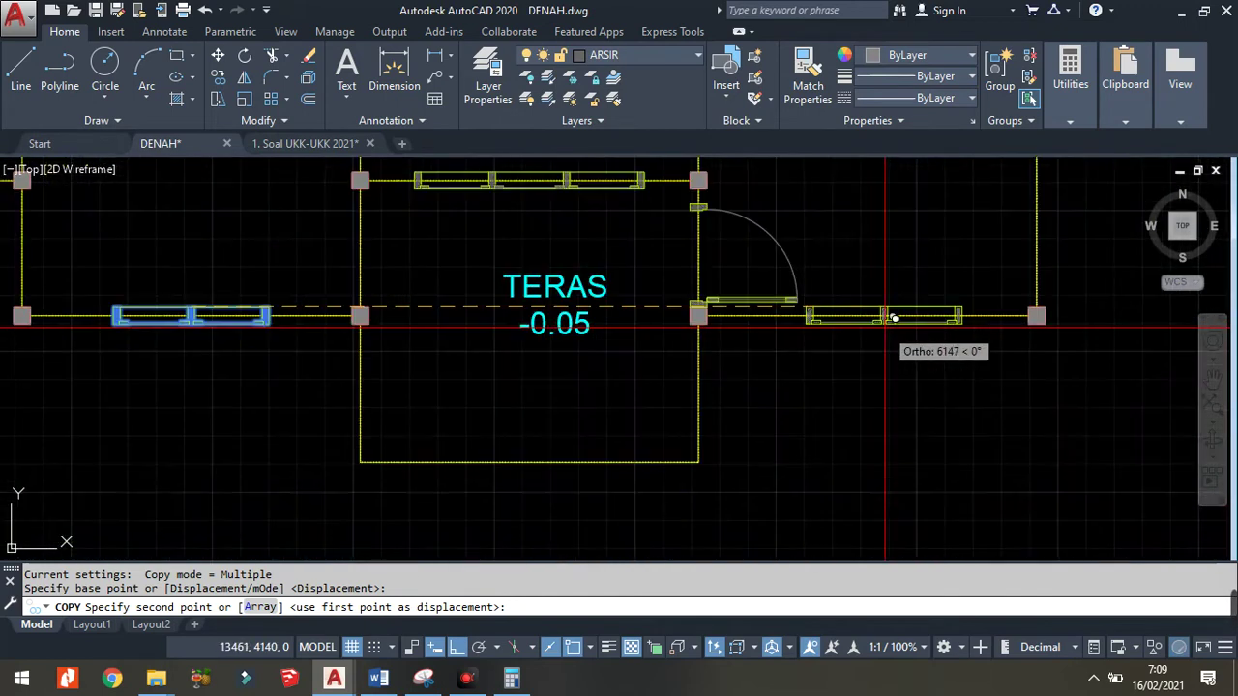
scroll(875, 311, "up", 5)
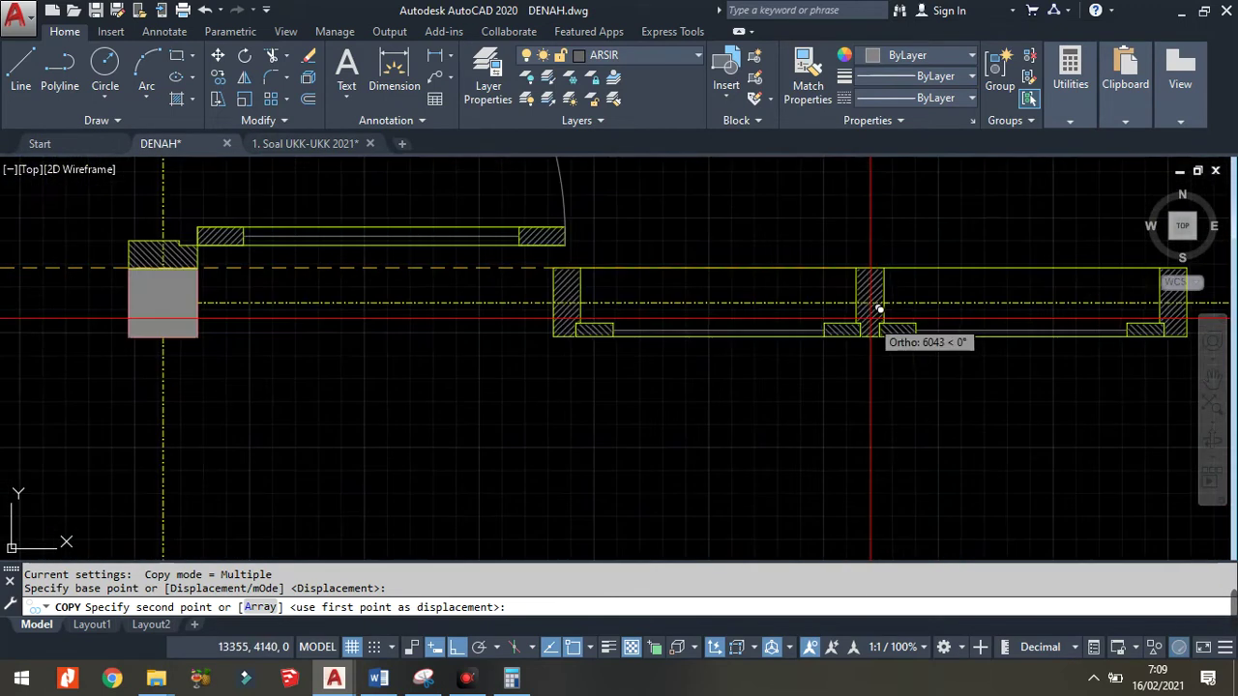
left_click(861, 292)
scroll(774, 367, "down", 4)
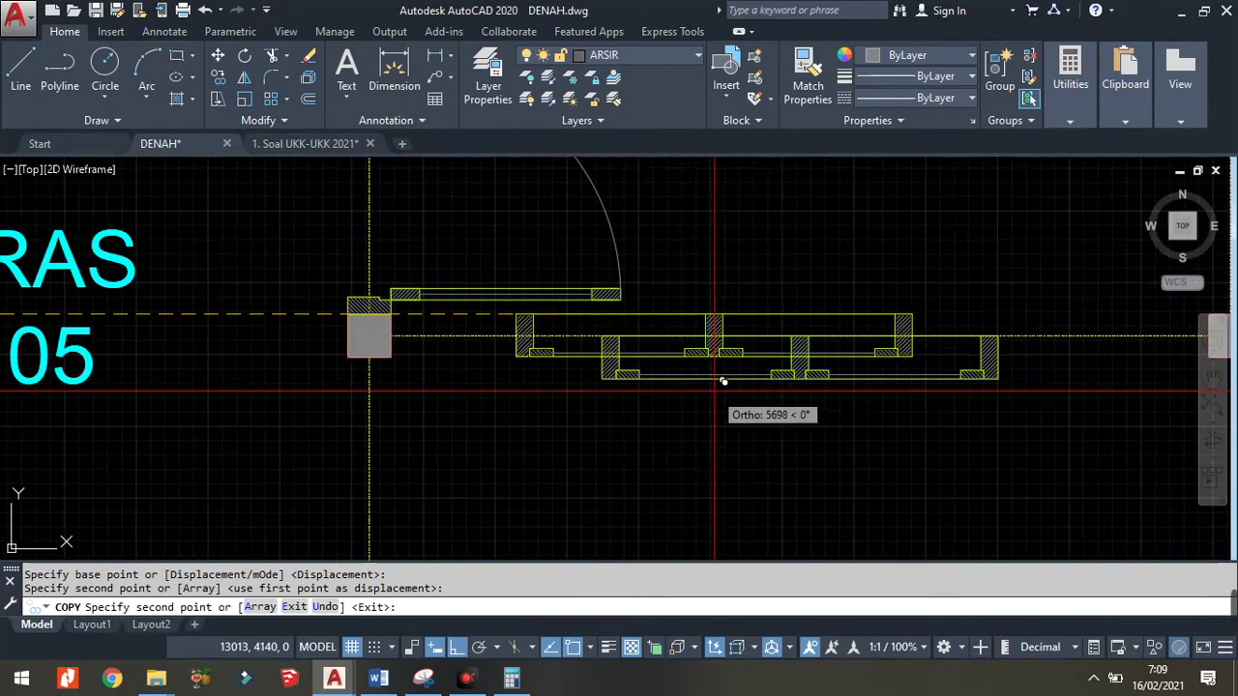
key("Return")
- Select the copied window and start moving it from its right edge
scroll(851, 387, "up", 2)
scroll(870, 396, "up", 1)
left_click(863, 407)
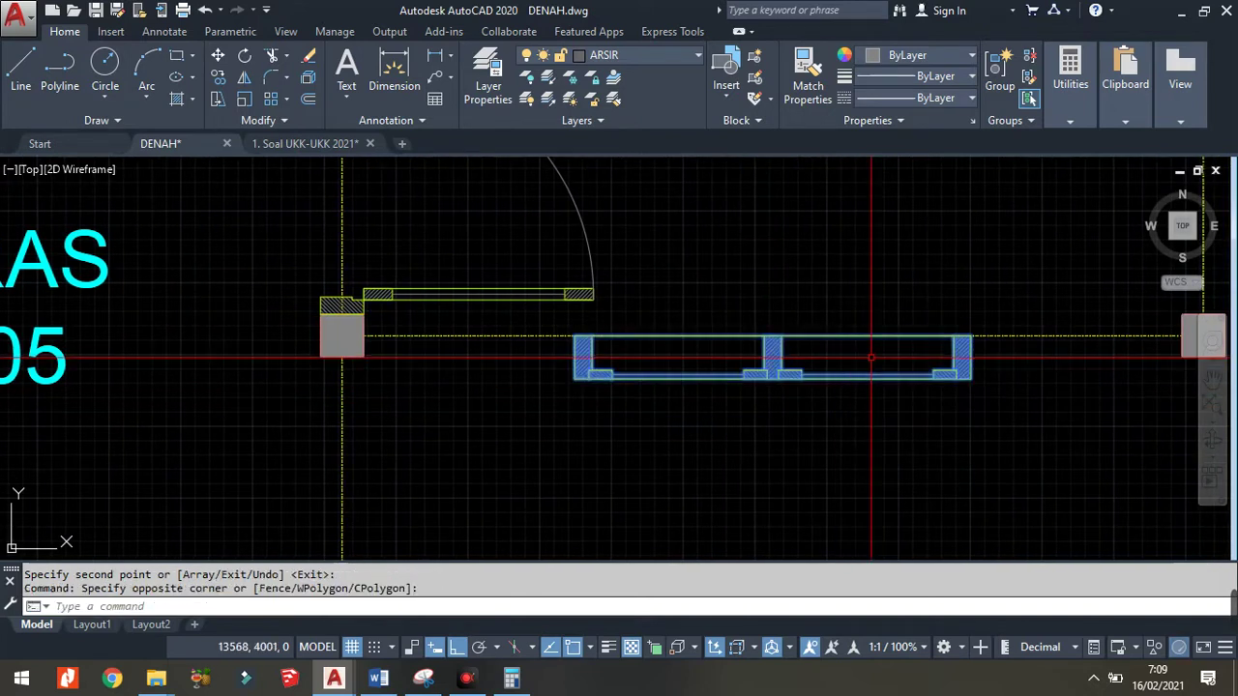
scroll(871, 406, "down", 1)
left_click(996, 423)
scroll(967, 386, "up", 3)
type("M")
key("Return")
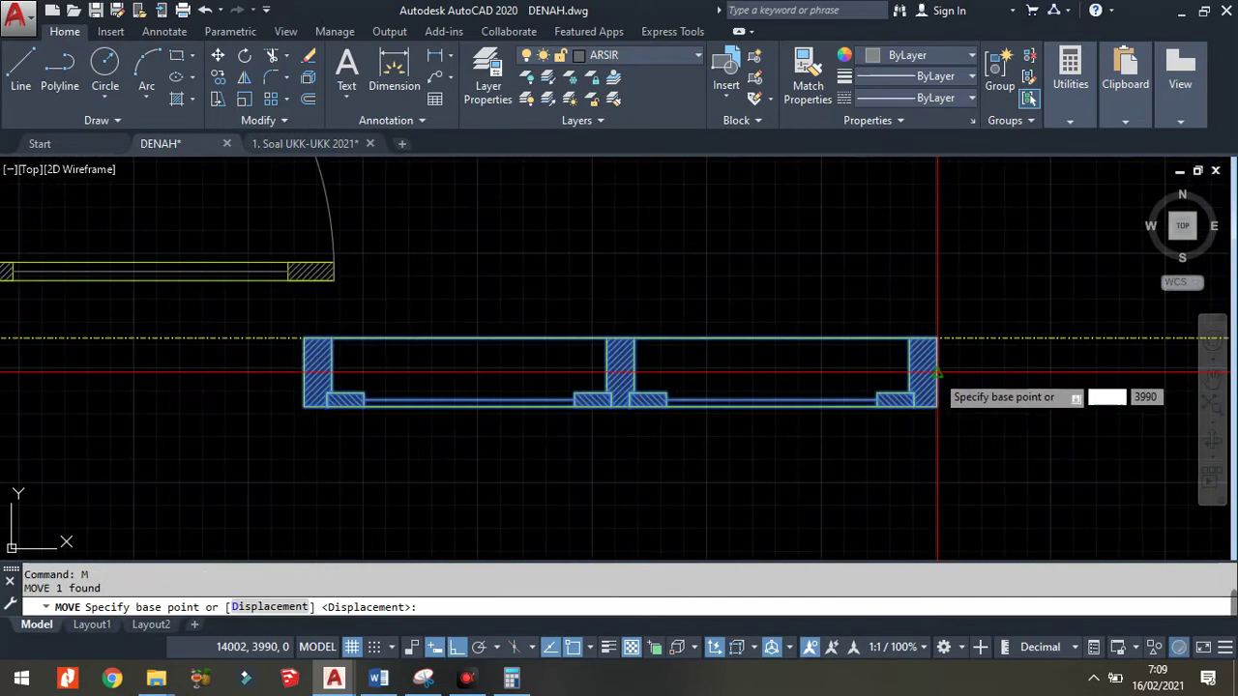
left_click(936, 371)
- Drop the copied window into line with the RUANG TAMU wall
left_click(937, 337)
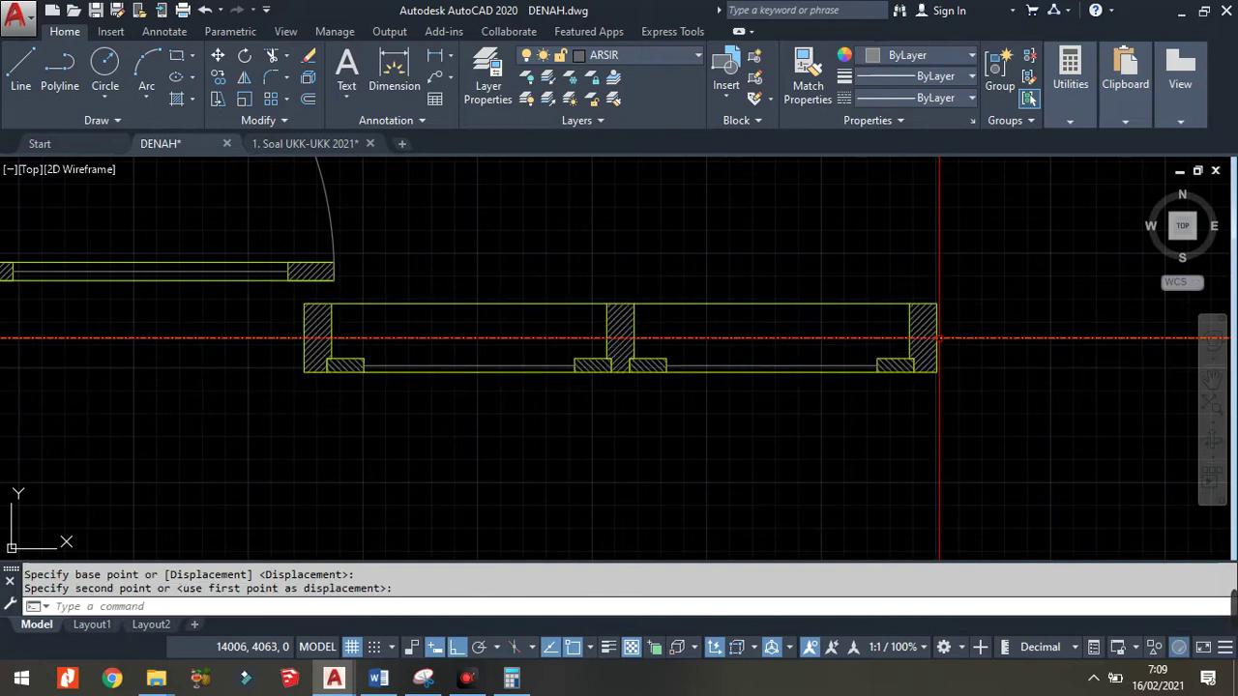
scroll(938, 338, "down", 2)
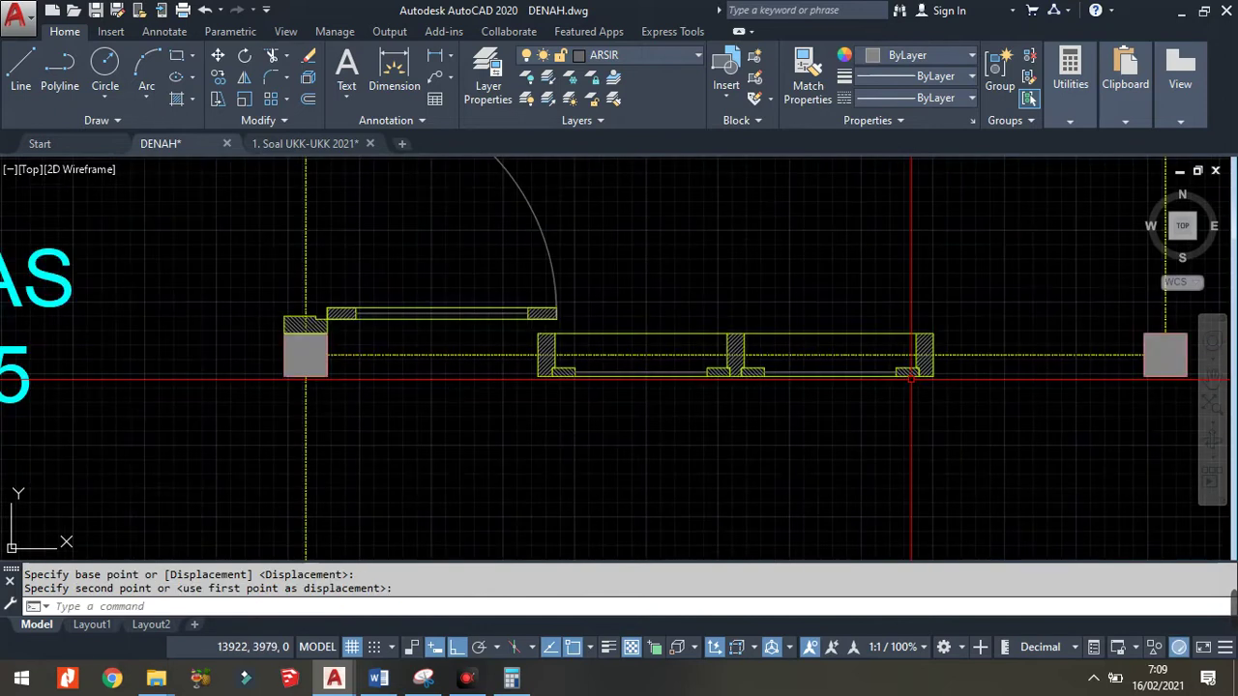
left_click(474, 682)
left_click(474, 682)
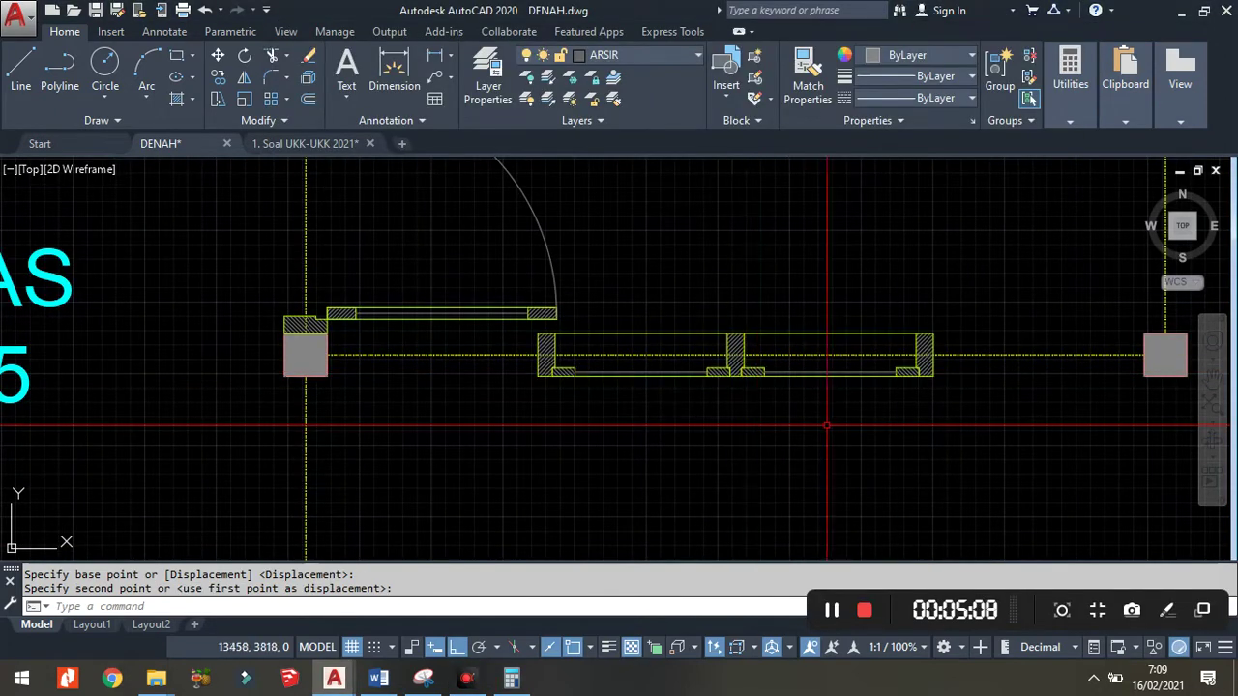
- Zoom and pan past the spare blocks toward the TERAS wing of the plan
scroll(845, 400, "down", 3)
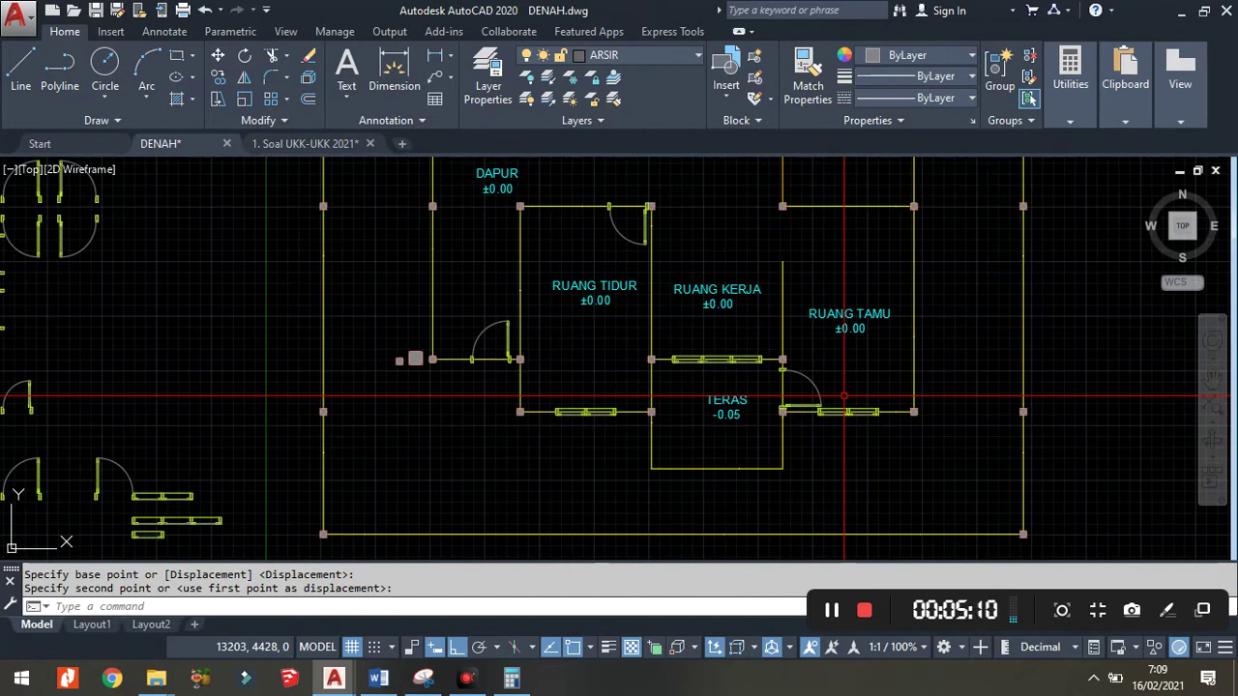
scroll(841, 291, "down", 3)
scroll(832, 242, "up", 3)
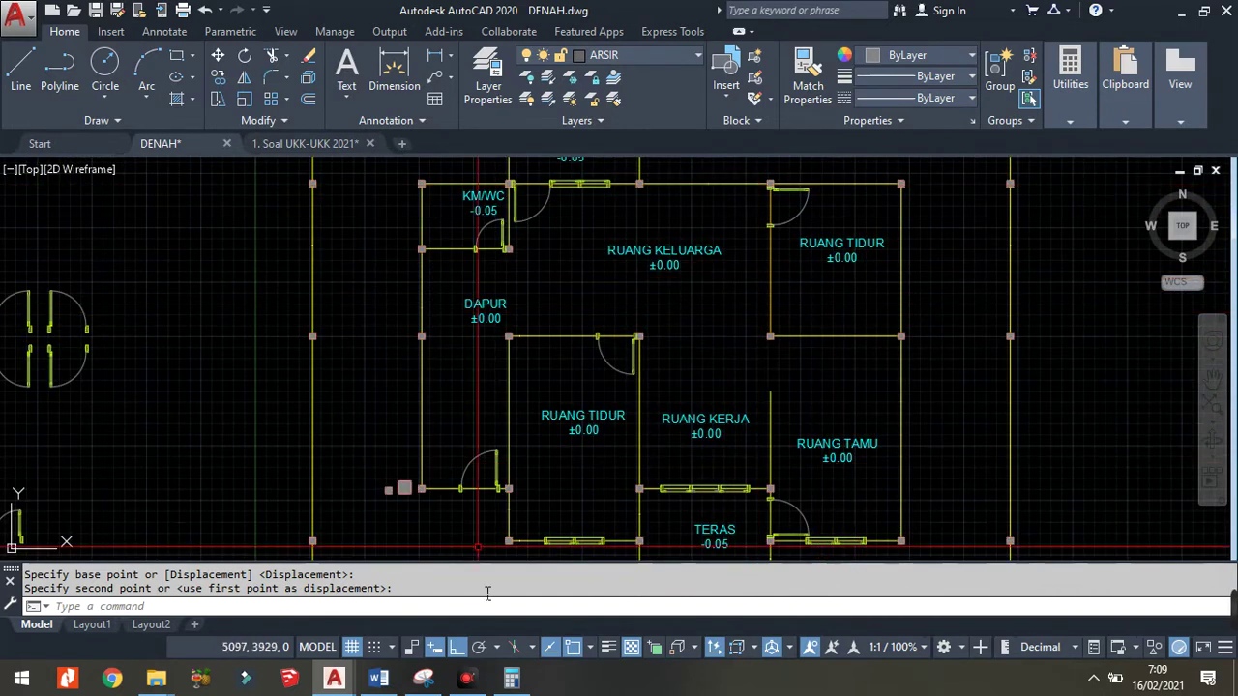
scroll(314, 542, "up", 2)
scroll(580, 445, "down", 3)
scroll(580, 445, "up", 3)
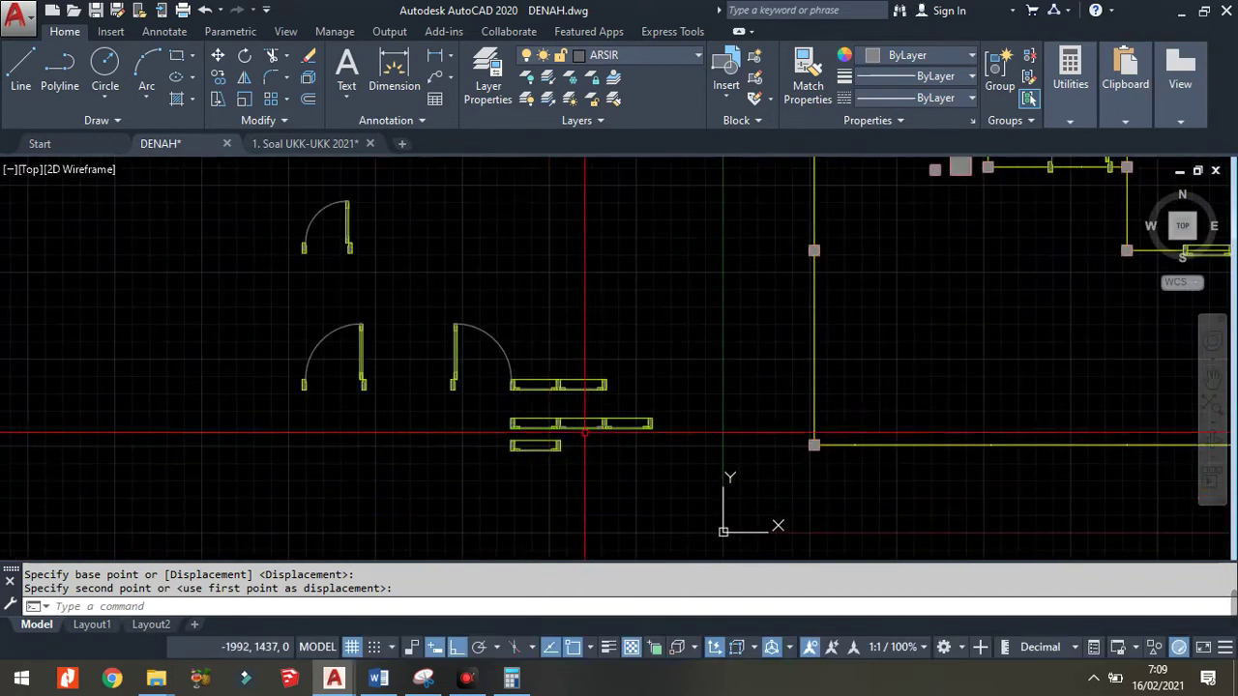
scroll(531, 368, "up", 2)
scroll(540, 375, "down", 4)
mouse_move(527, 531)
middle_mouse_down()
mouse_move(439, 476)
mouse_move(525, 359)
middle_mouse_up()
scroll(567, 365, "down", 1)
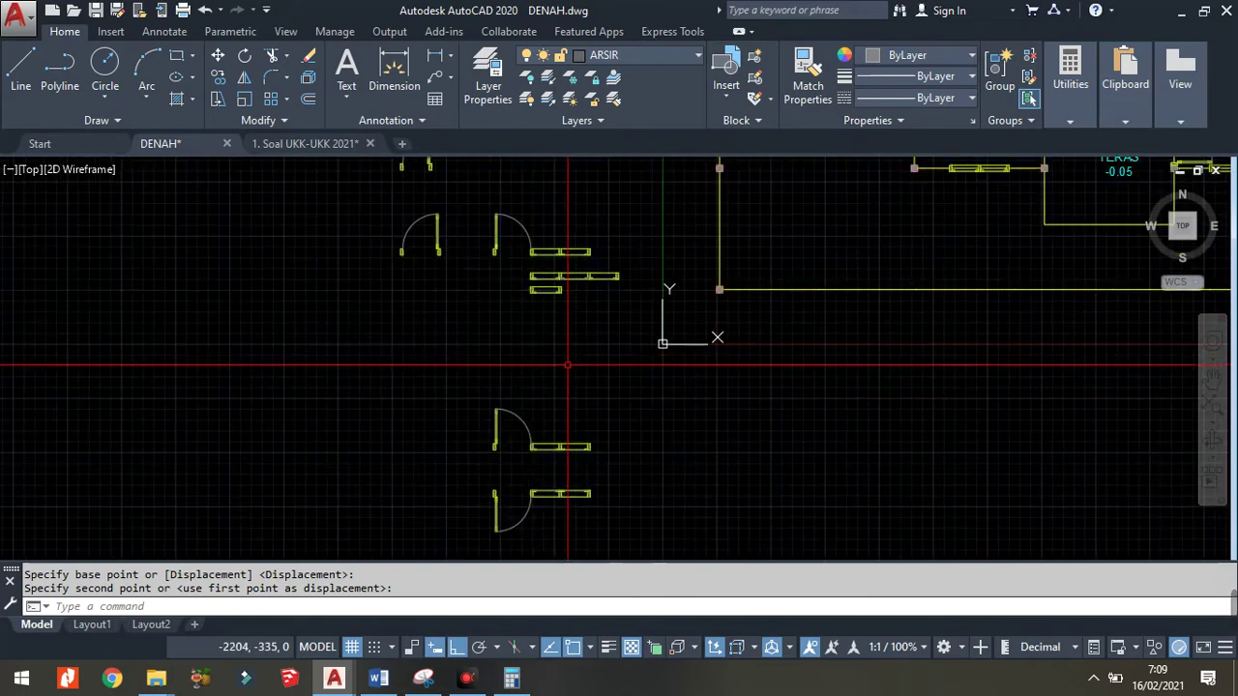
scroll(580, 410, "down", 3)
scroll(619, 338, "up", 2)
scroll(629, 397, "up", 2)
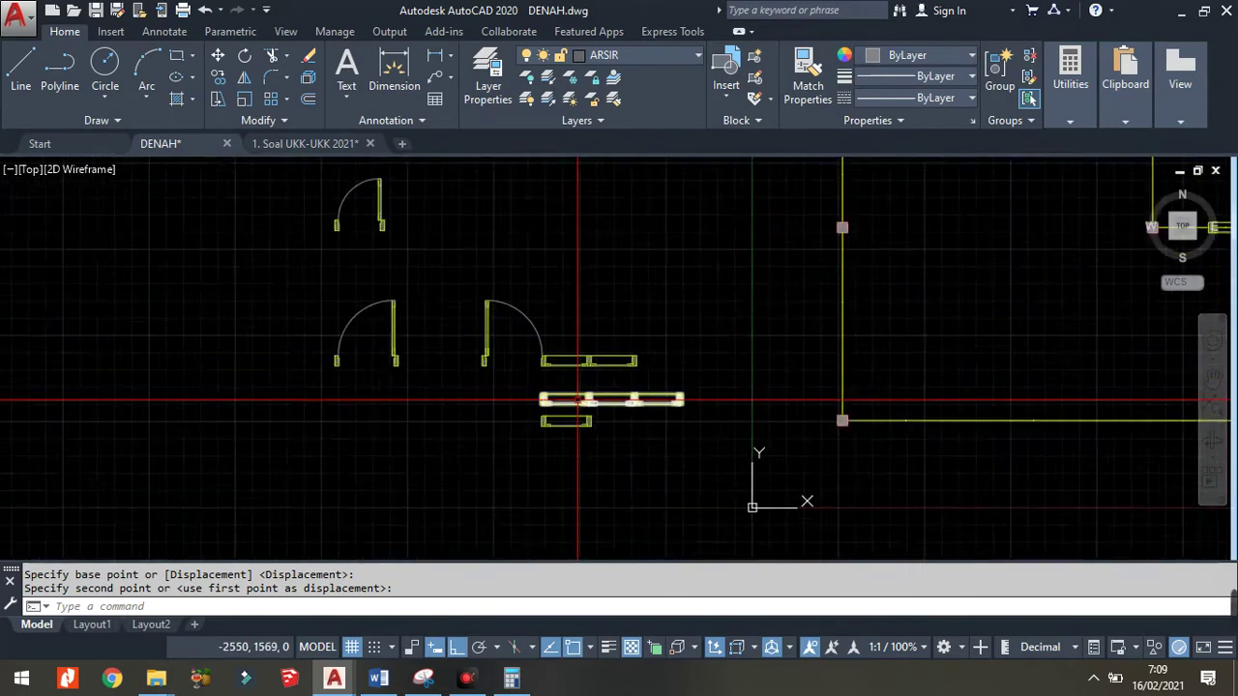
scroll(632, 415, "up", 1)
scroll(632, 415, "down", 3)
middle_click_drag(829, 345, 601, 328)
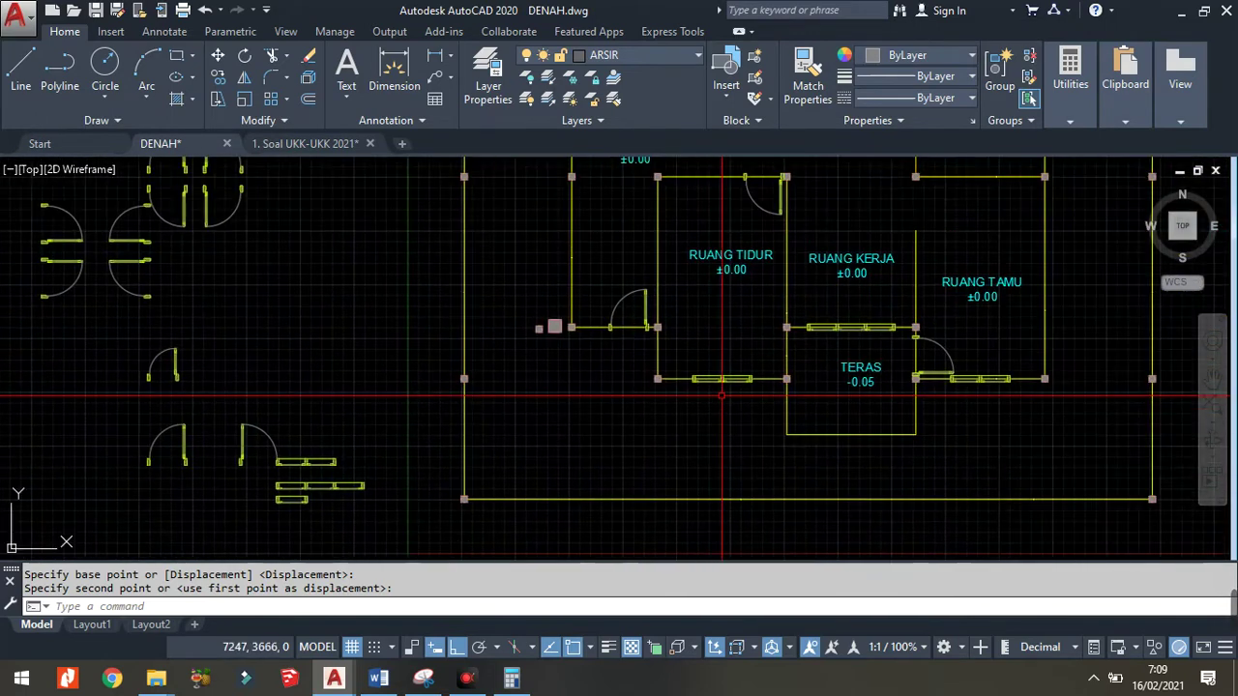
scroll(793, 383, "up", 4)
scroll(793, 383, "up", 2)
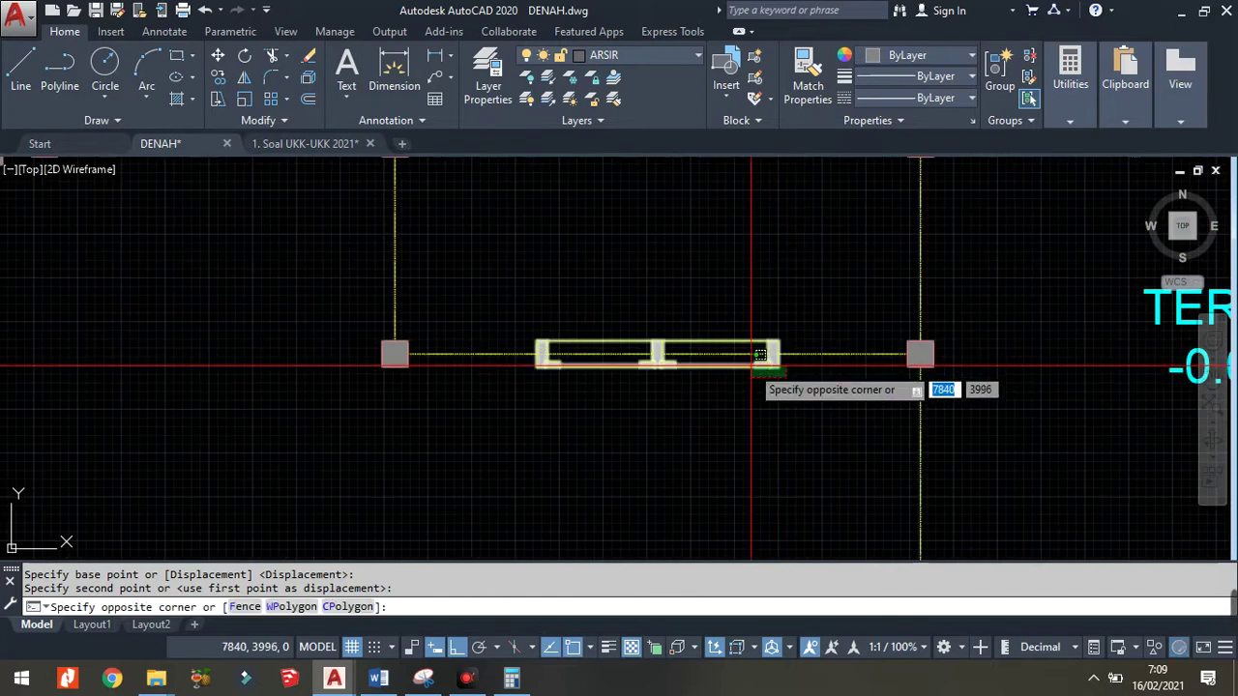
- Mirror the selected window block with MI, keeping the original, to make a flipped copy
left_click(752, 366)
type("i")
key("Return")
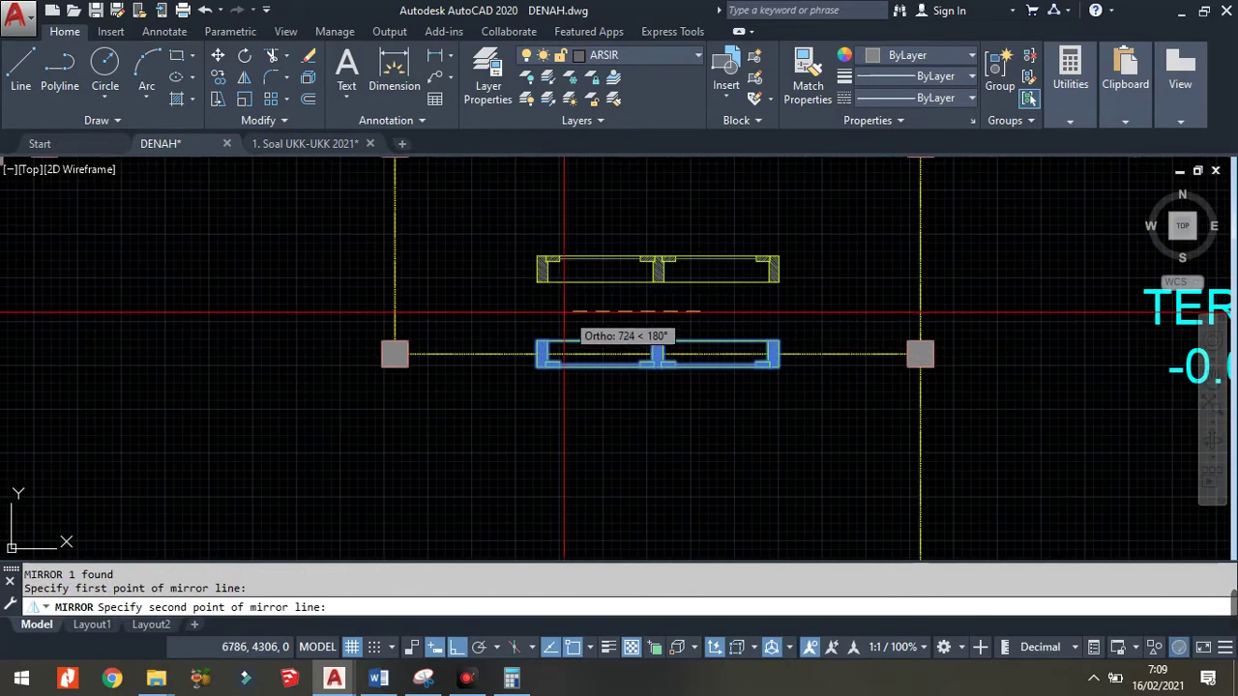
left_click(543, 313)
key("Return")
scroll(597, 242, "up", 4)
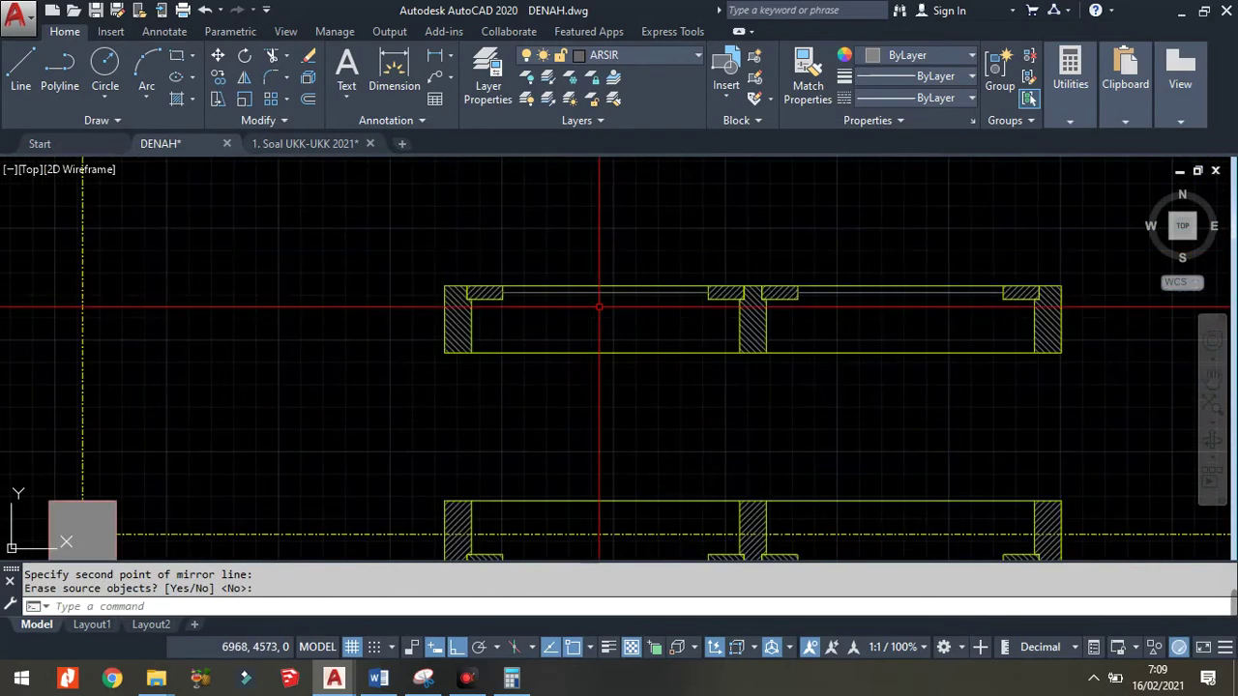
- Move the mirrored window copy into the wall opening beside the RUANG TIDUR door
left_click(610, 391)
key("Return")
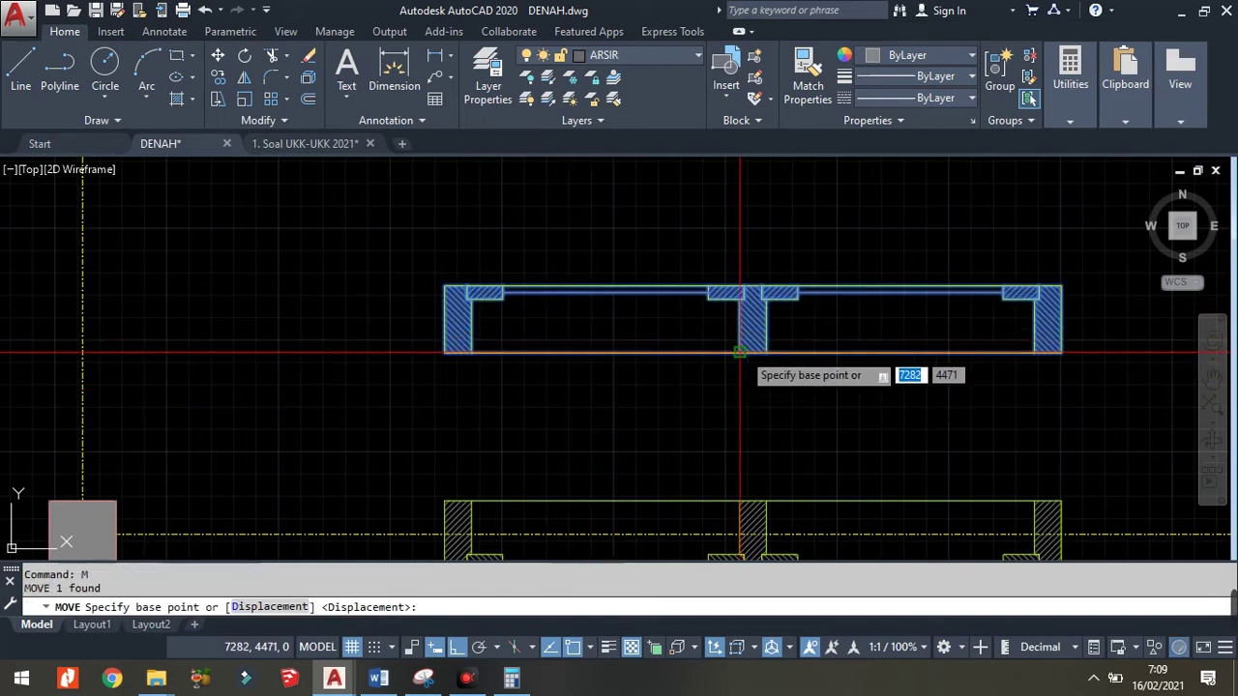
left_click(752, 353)
scroll(677, 358, "down", 5)
scroll(735, 309, "up", 3)
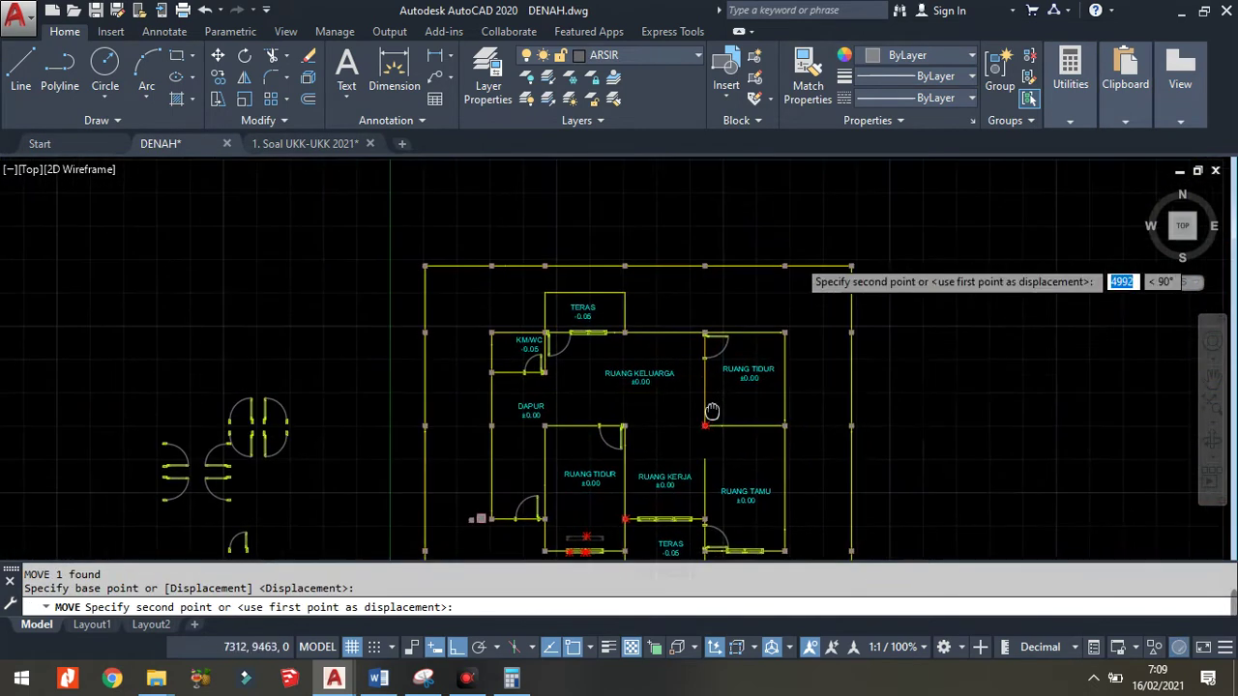
scroll(753, 330, "up", 4)
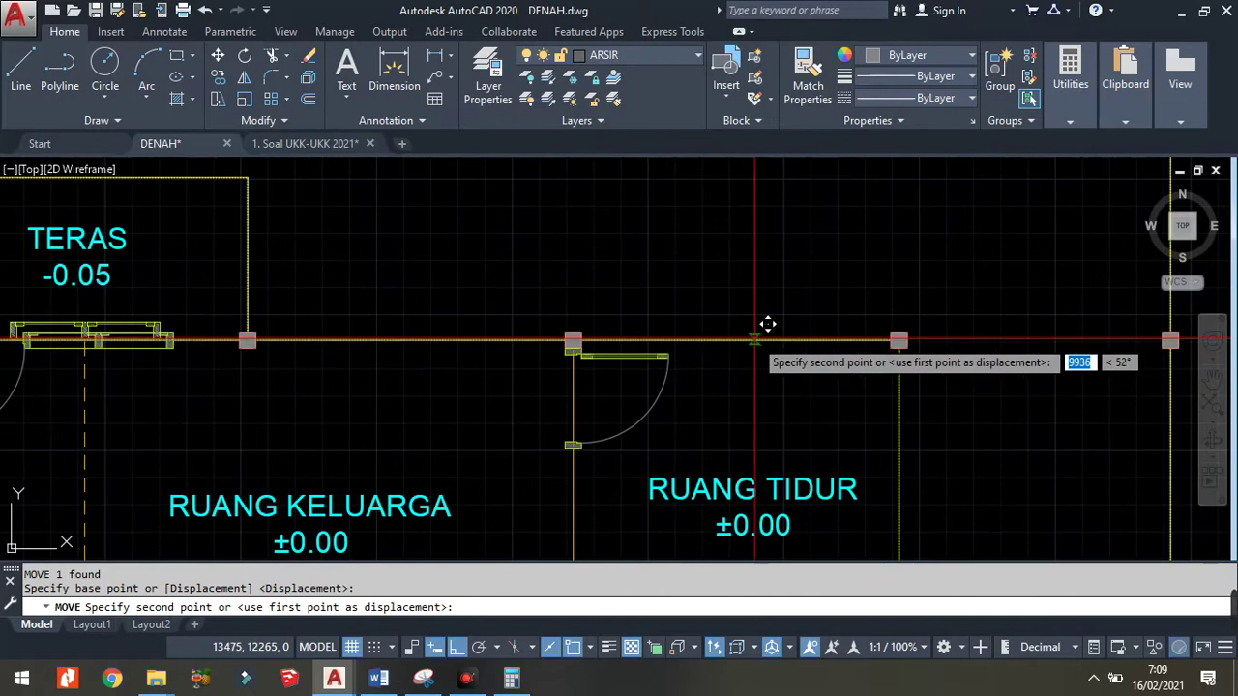
left_click(764, 332)
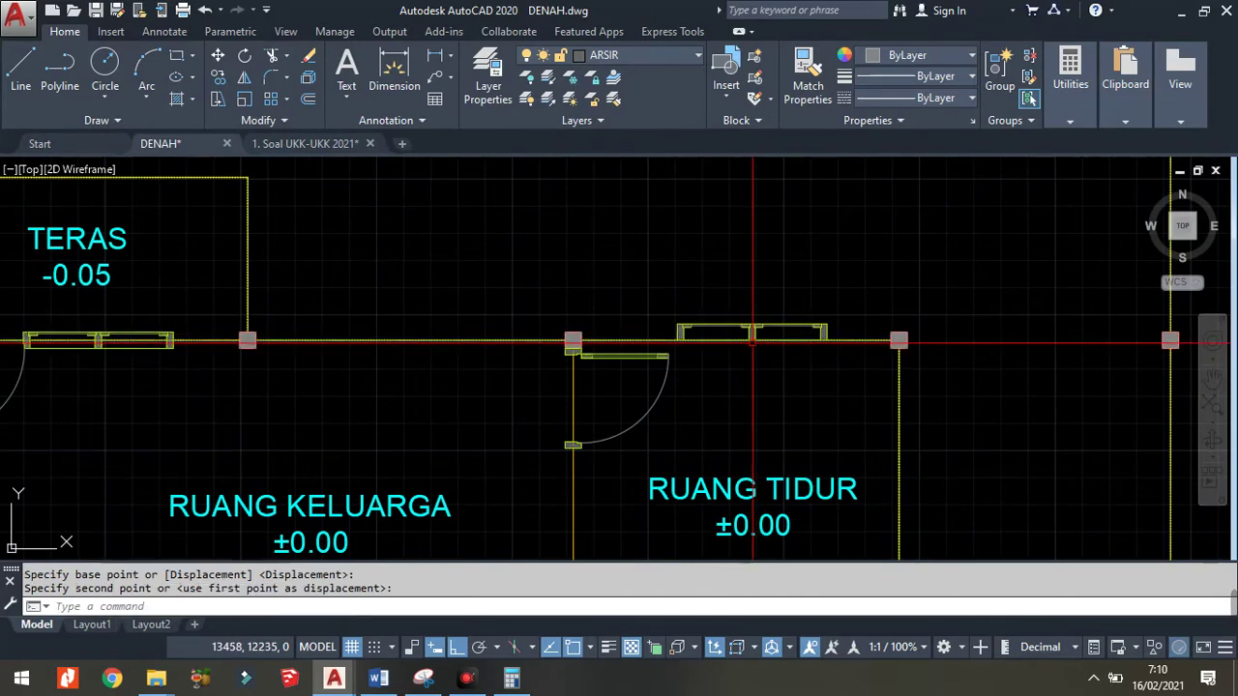
scroll(792, 358, "up", 2)
- Draw a reference line from the left wall column to the right wall column
type("l")
key("Return")
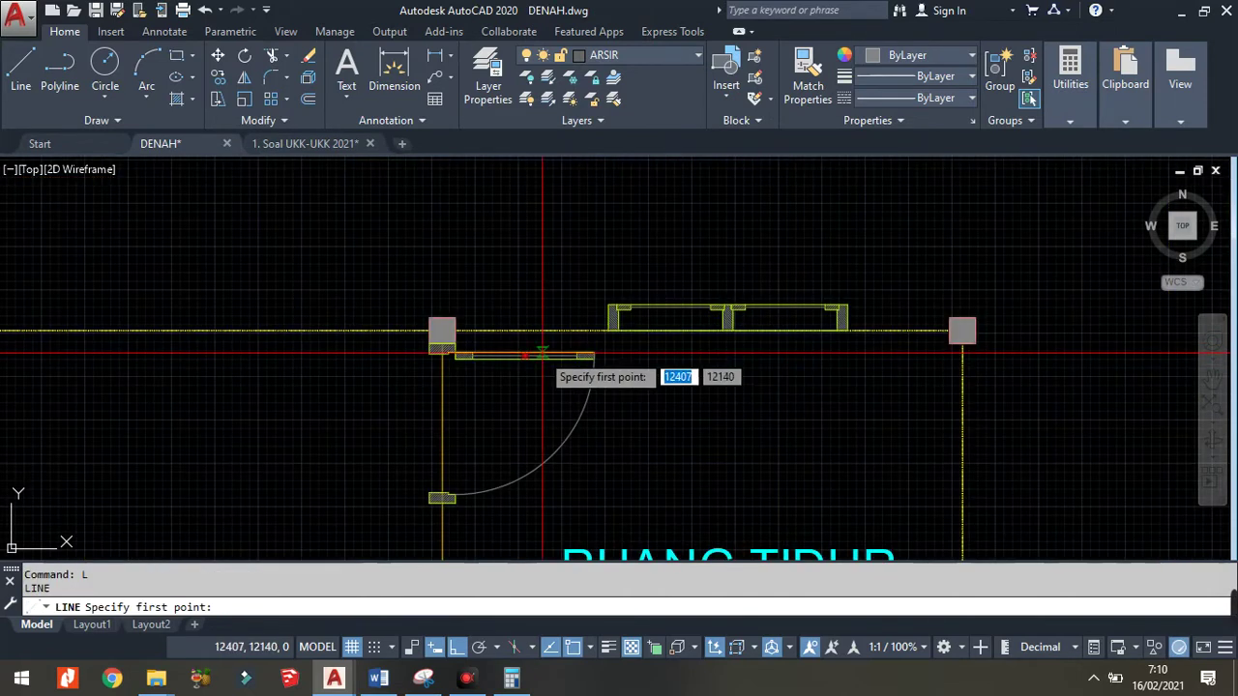
scroll(442, 345, "up", 3)
scroll(367, 314, "down", 1)
left_click(376, 317)
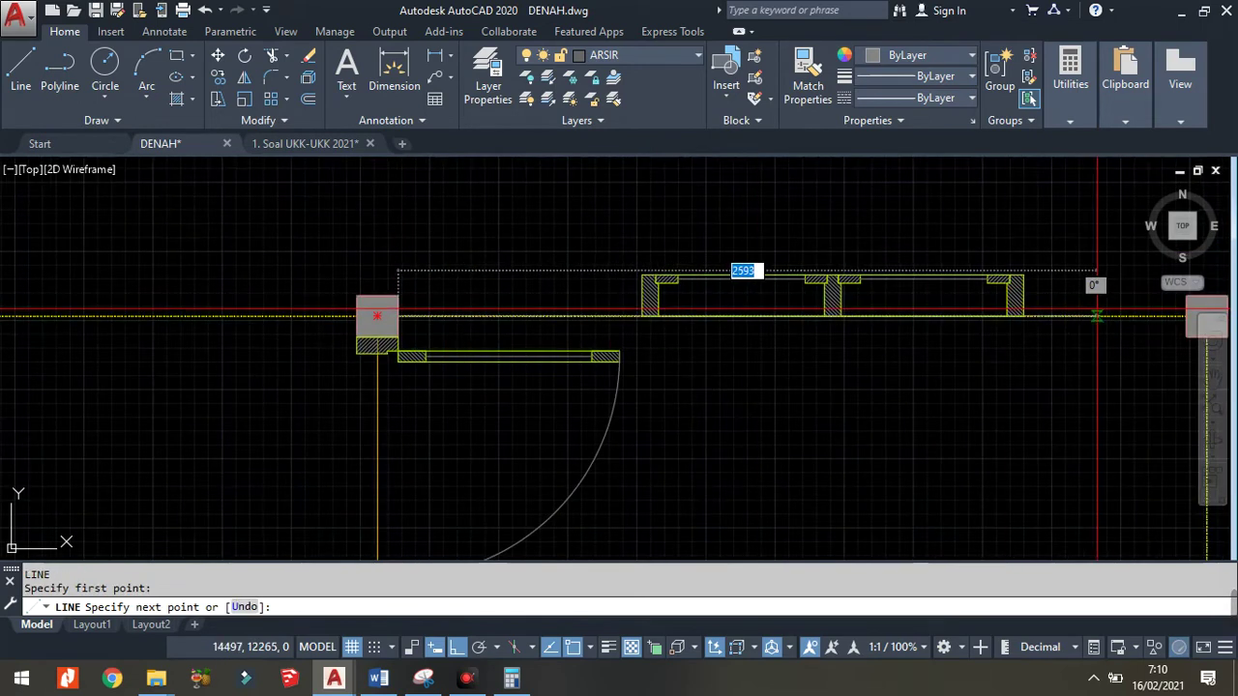
scroll(1031, 316, "down", 2)
middle_click_drag(1028, 316, 926, 319)
scroll(931, 319, "up", 2)
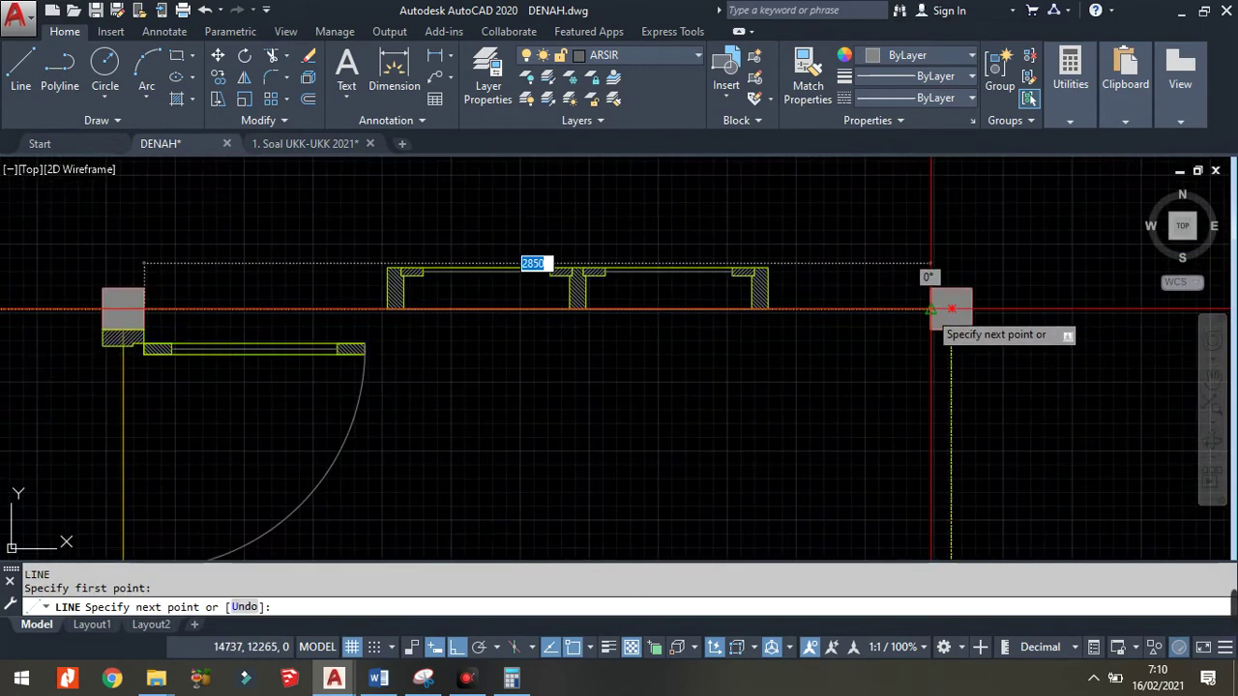
left_click(950, 309)
key("Return")
- Move the window by its mullion point onto the reference line
left_click(778, 277)
left_click(628, 328)
type("m")
key("Return")
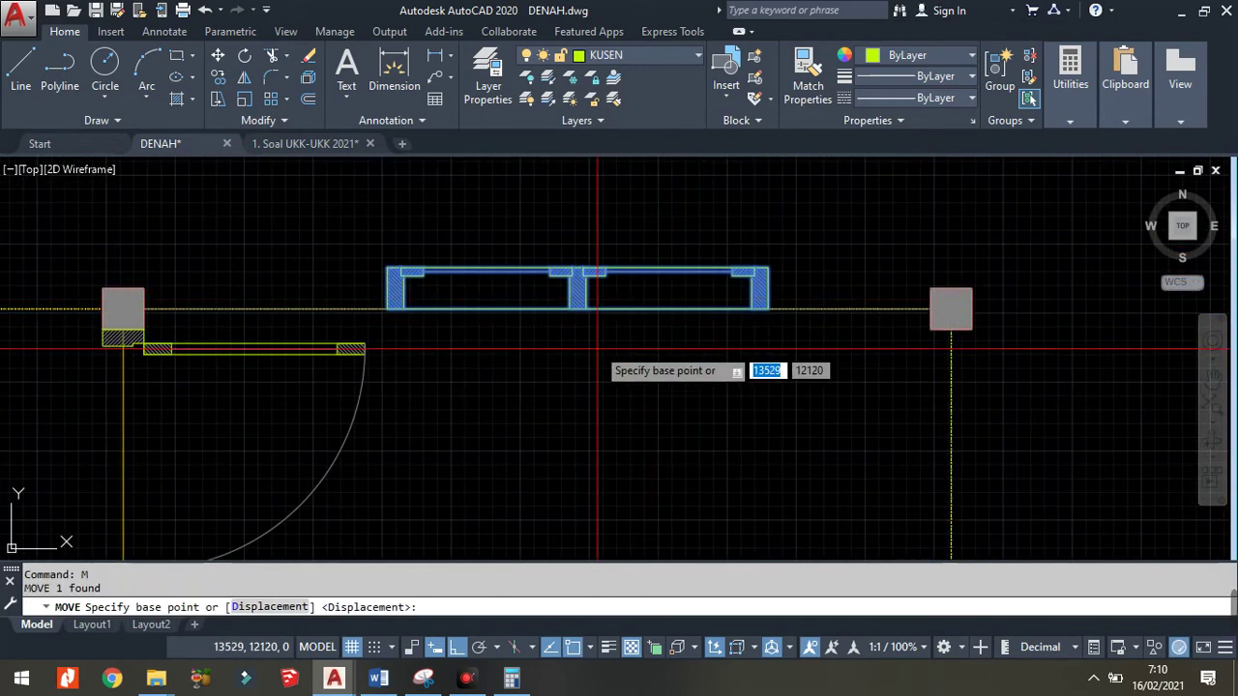
left_click(577, 309)
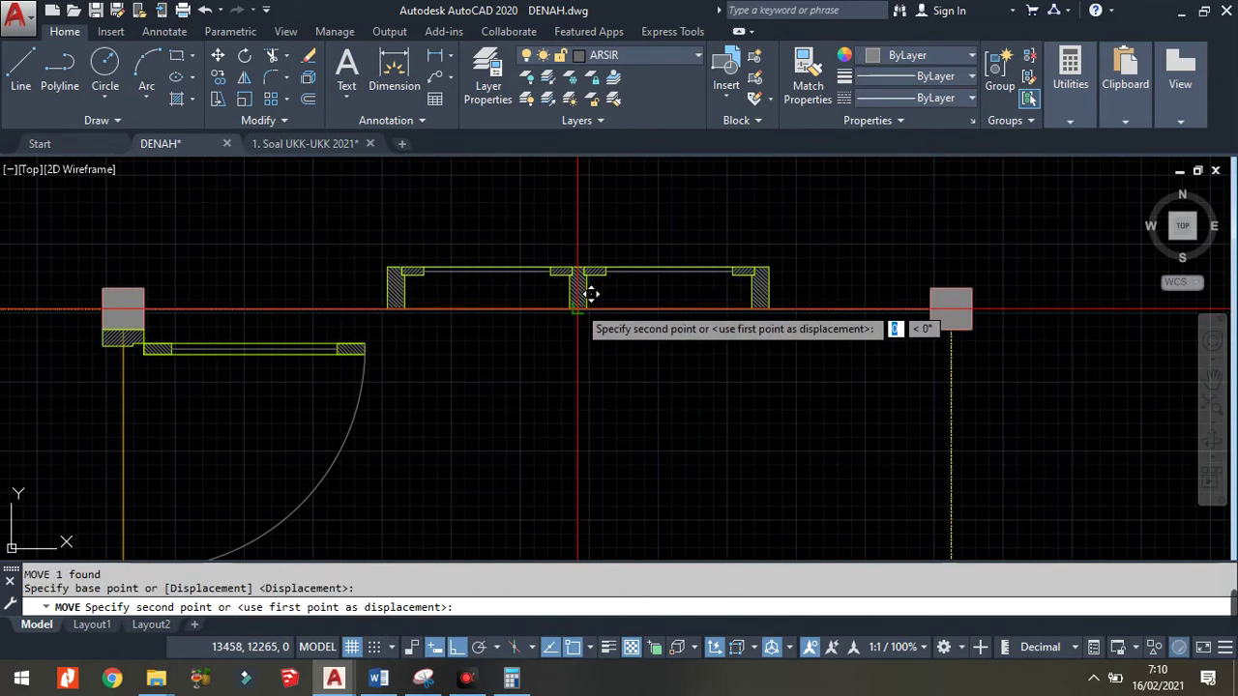
scroll(581, 295, "up", 2)
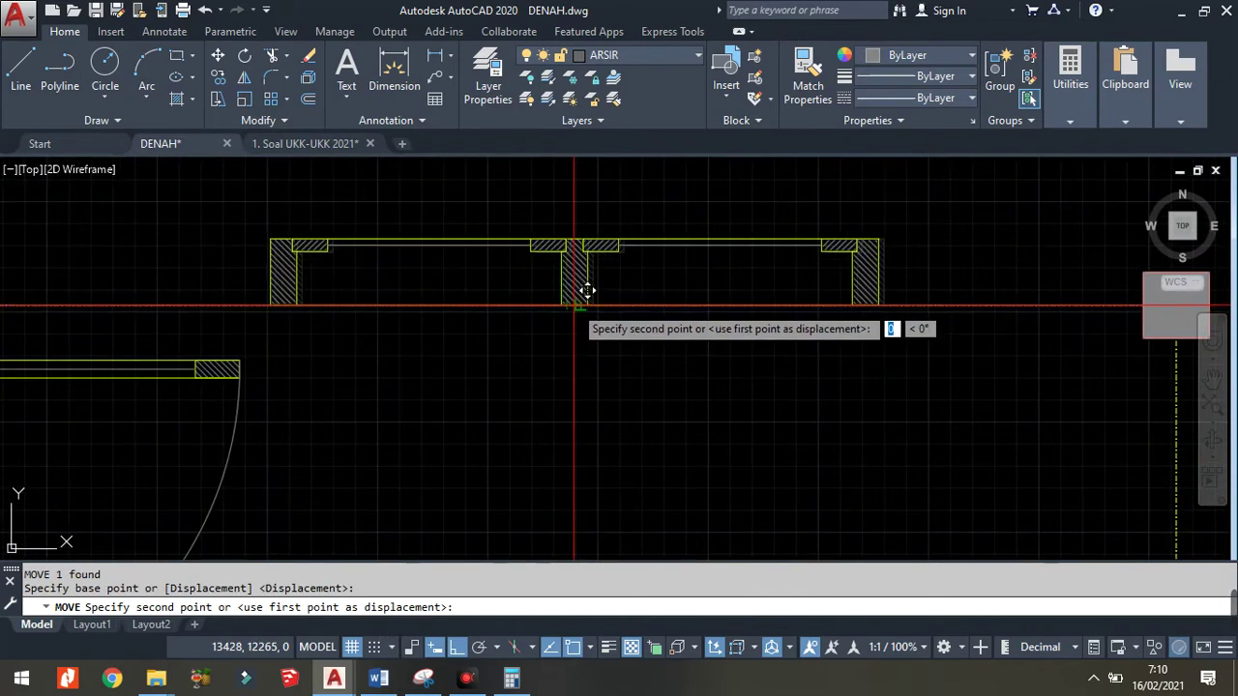
left_click(589, 303)
scroll(725, 315, "down", 1)
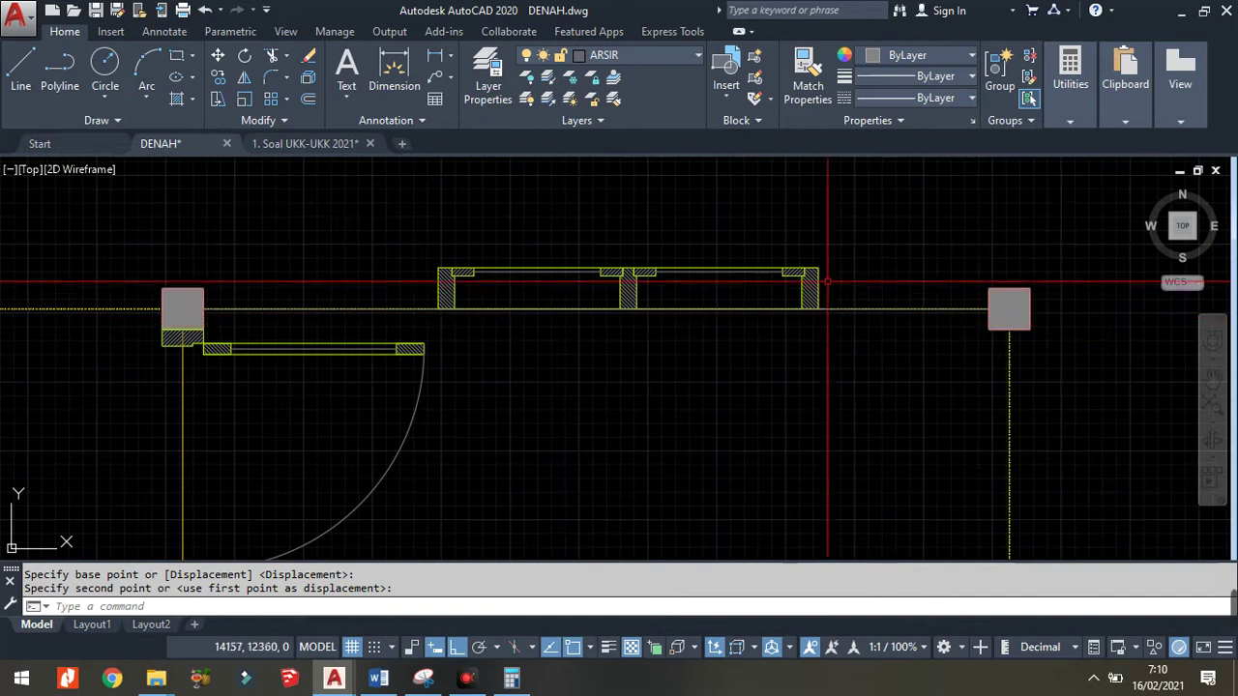
- Shift the window by its corner into its final wall position
left_click(1105, 262)
key("Return")
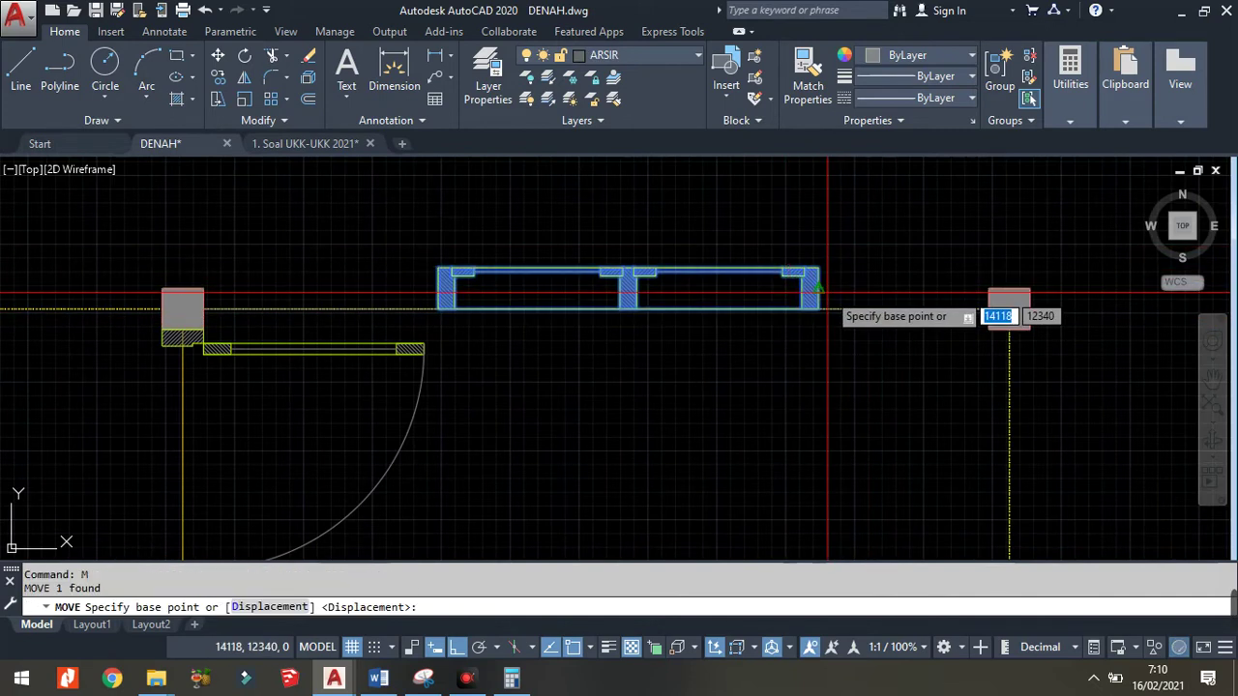
left_click(819, 288)
left_click(819, 310)
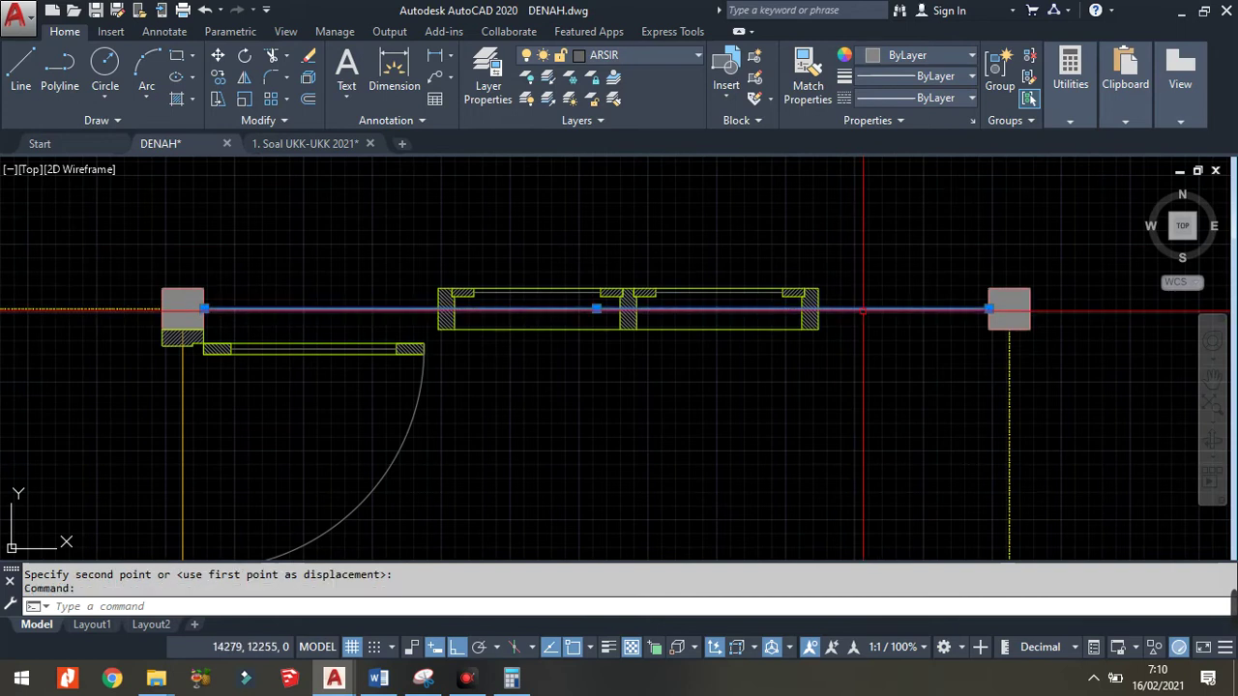
middle_click_drag(587, 316, 742, 338)
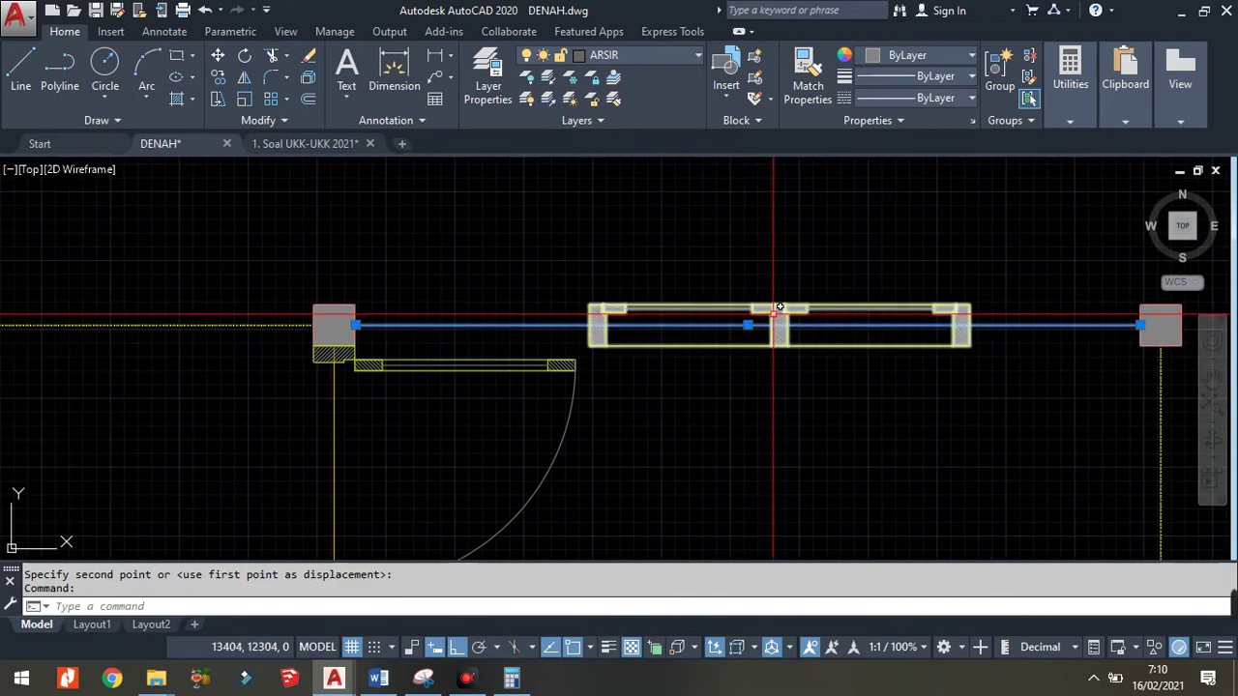
scroll(779, 310, "up", 2)
scroll(831, 317, "up", 2)
key("Escape")
- Nudge the window frame and hatches slightly left, then slightly lower on the wall
left_click(810, 271)
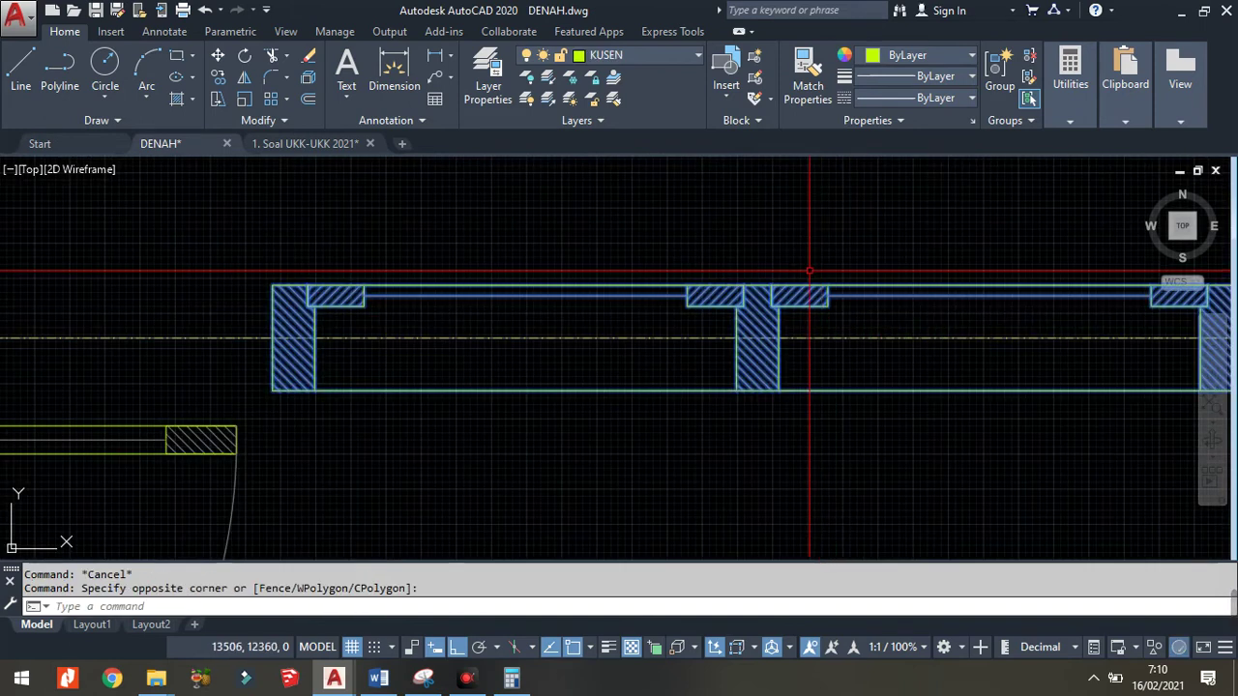
type("M")
key("Return")
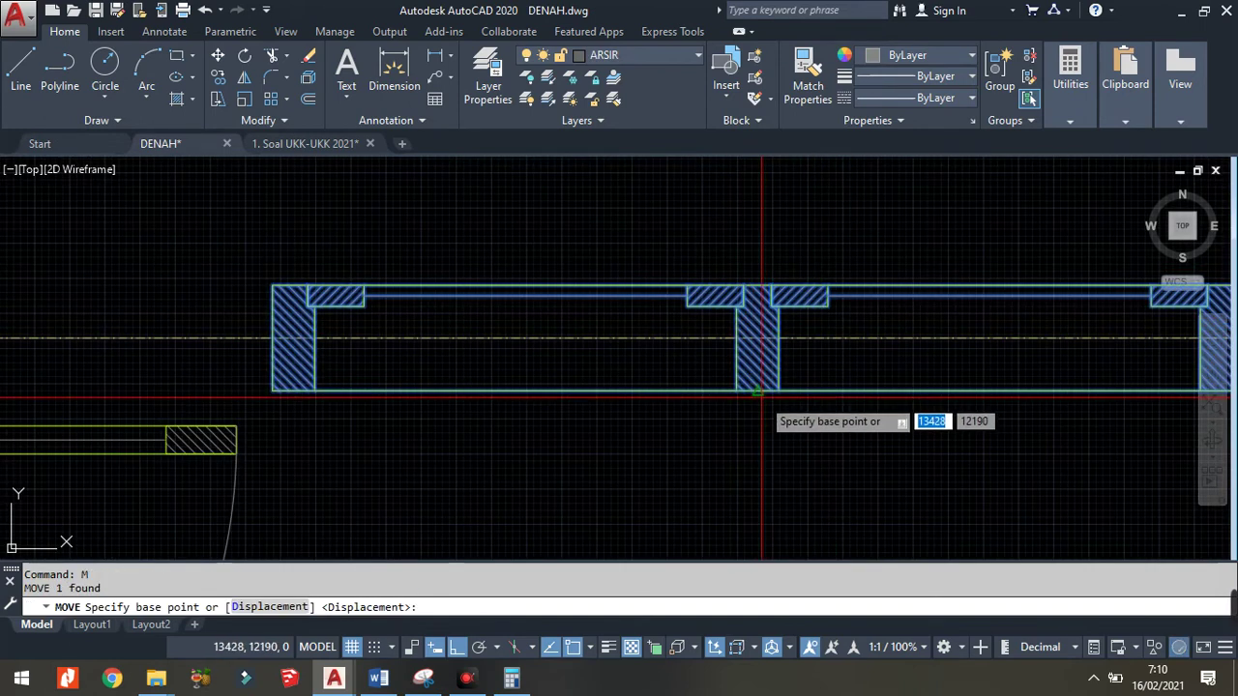
left_click(759, 389)
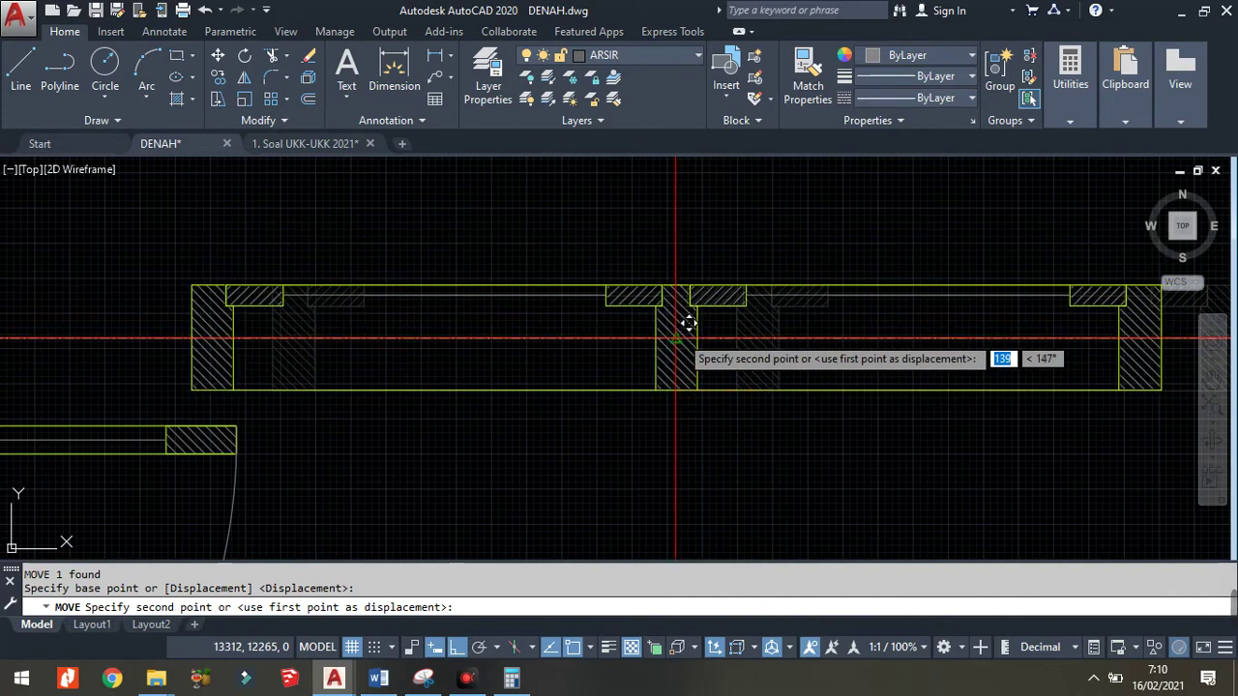
left_click(675, 337)
left_click(768, 310)
type("M")
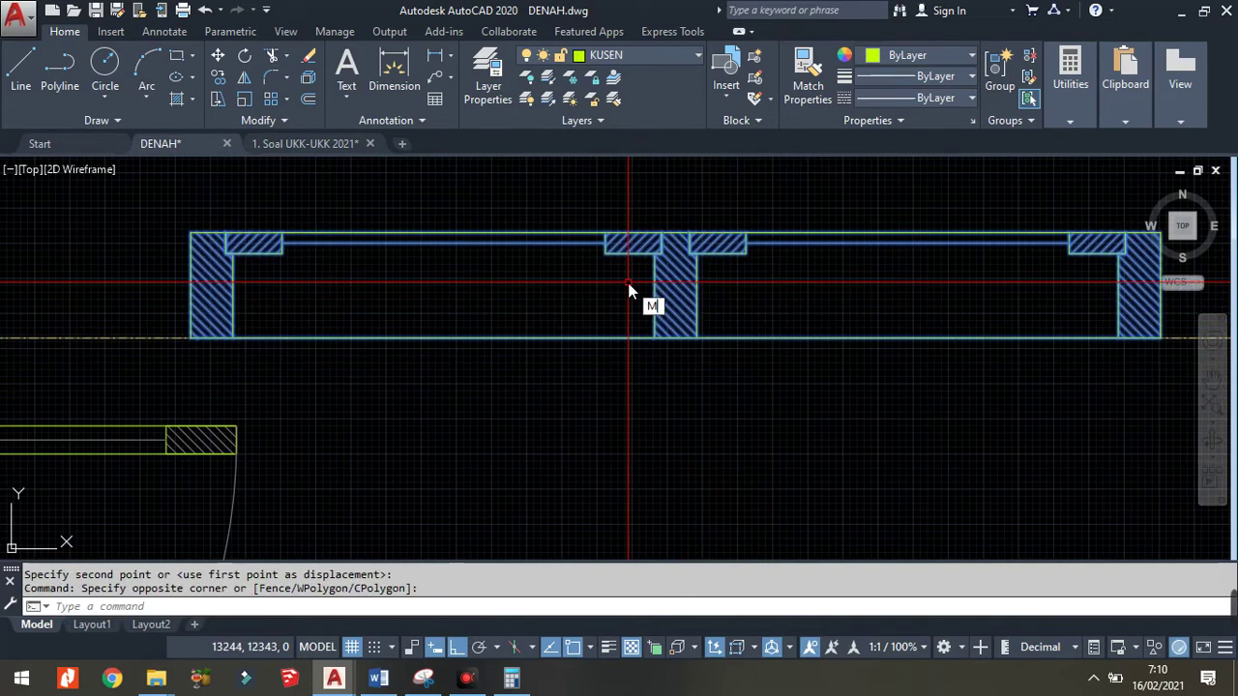
key("Return")
scroll(628, 288, "down", 4)
left_click(836, 292)
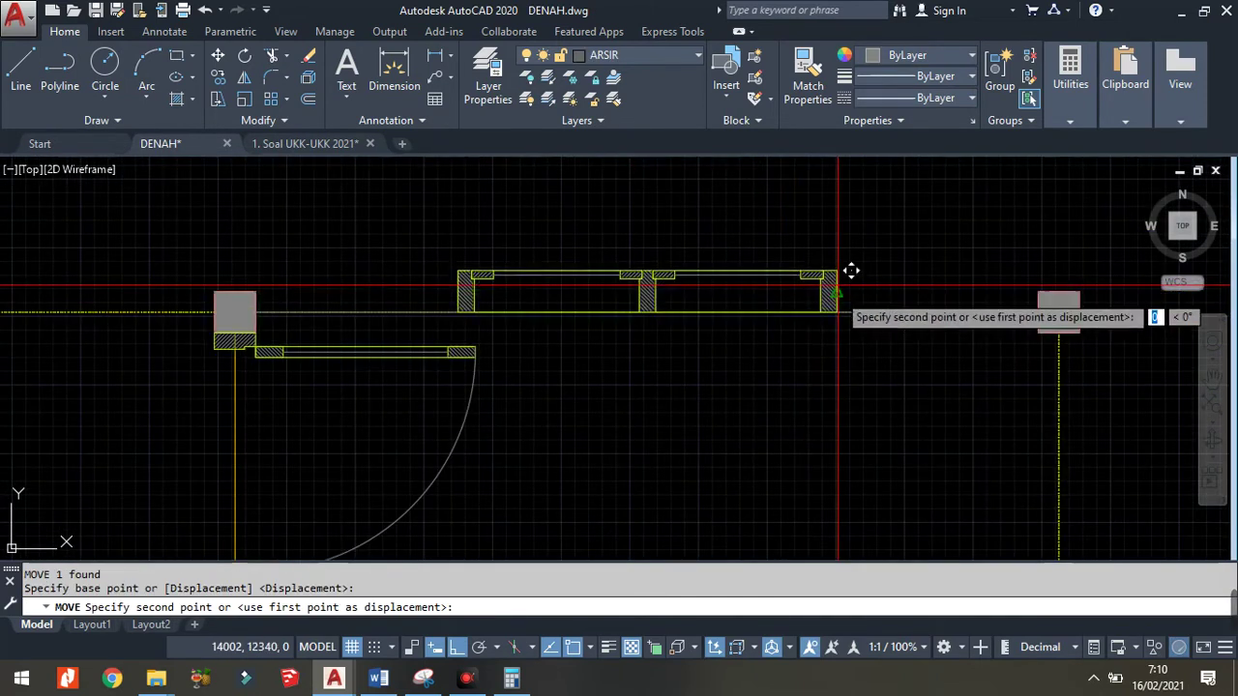
left_click(837, 307)
scroll(844, 326, "up", 4)
- Select the window hatch for a move, then cancel it
left_click(844, 326)
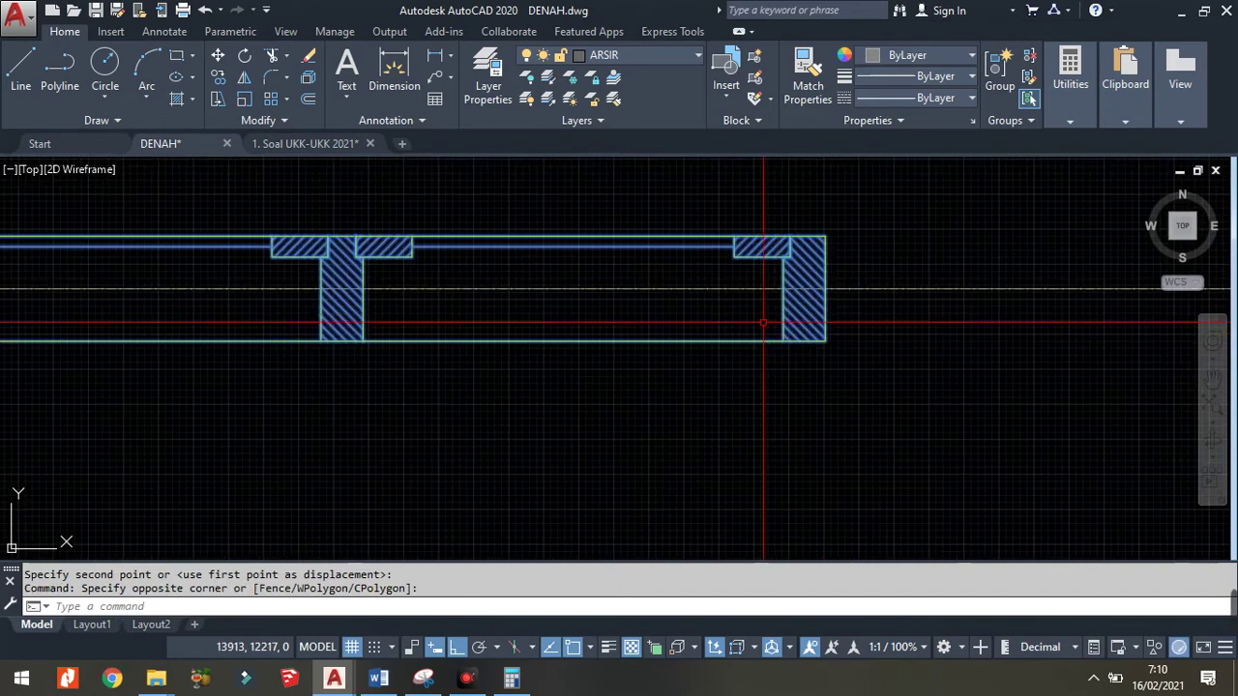
left_click(785, 318)
type("m")
key("Return")
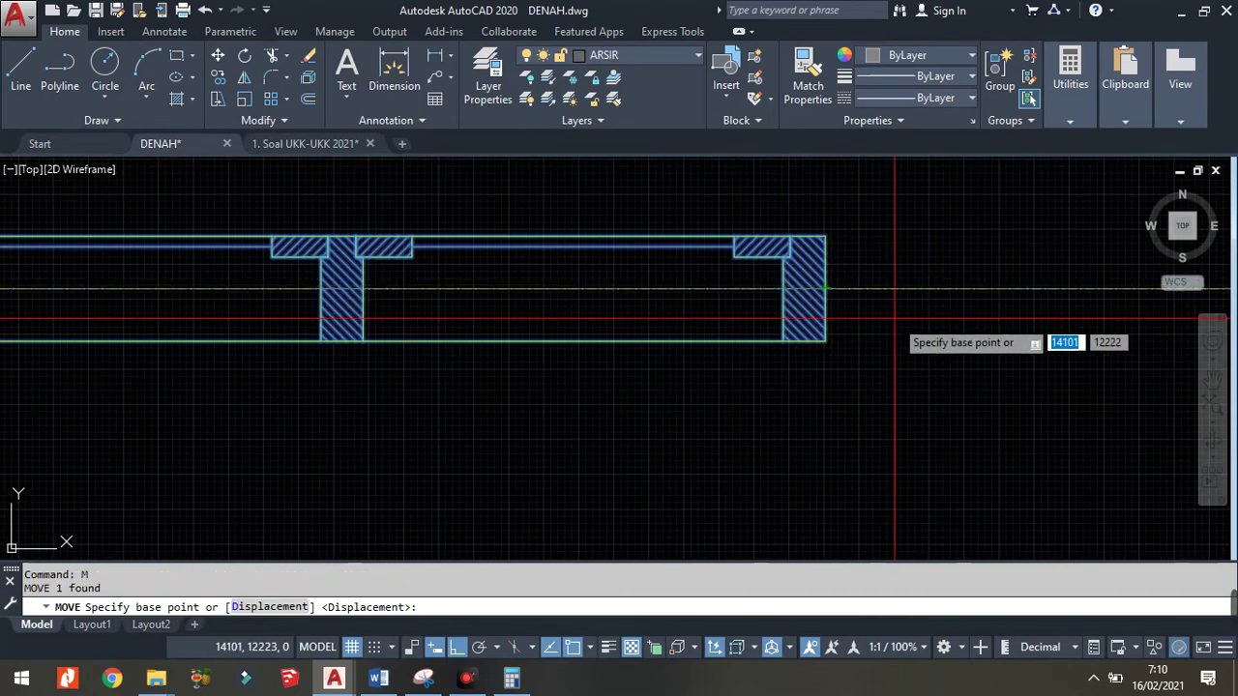
key("Escape")
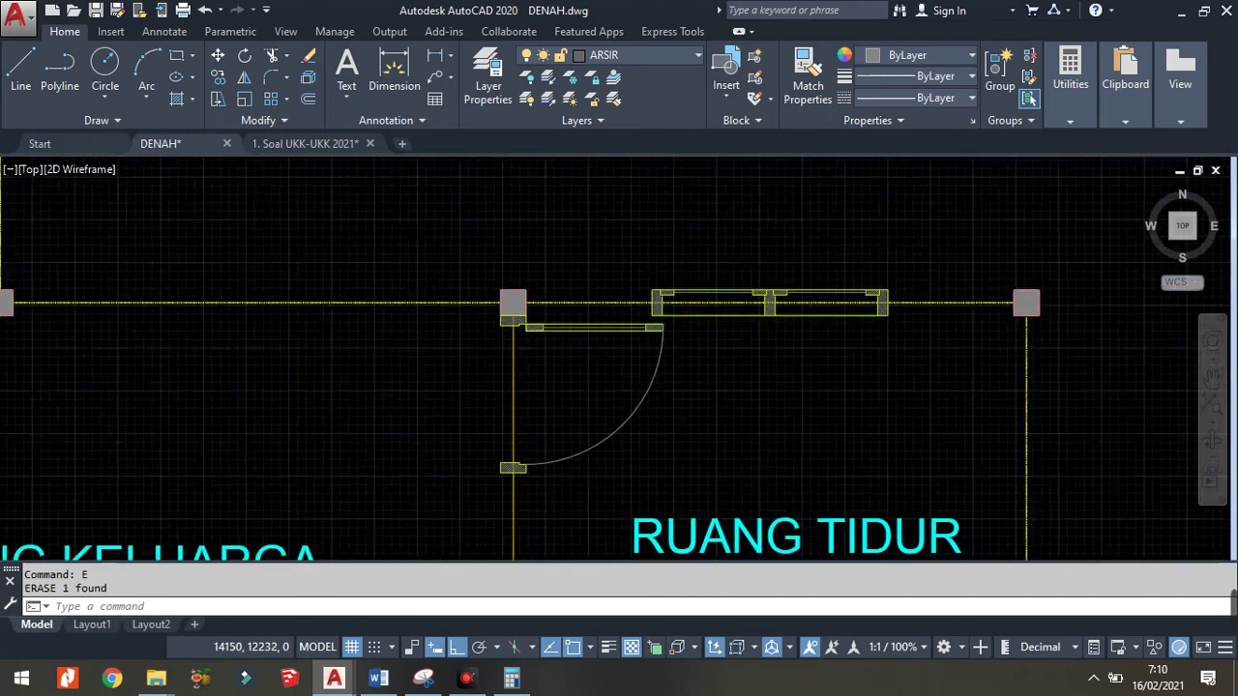
scroll(985, 290, "down", 2)
scroll(738, 281, "up", 2)
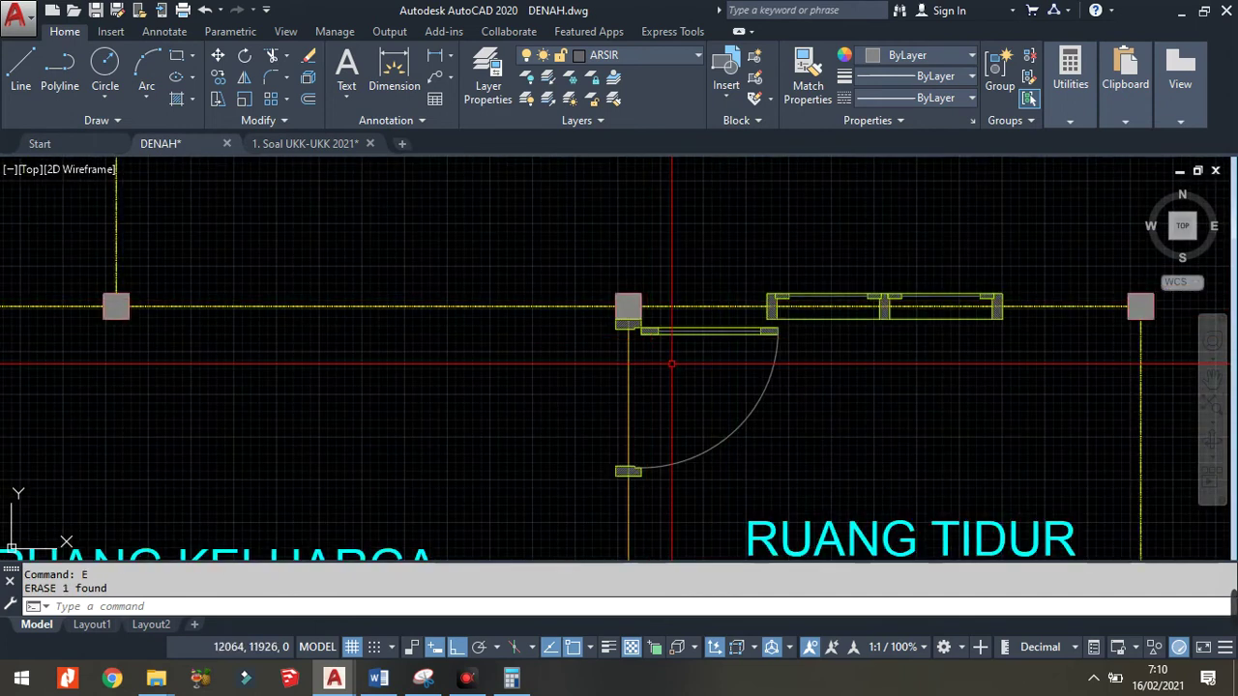
- Draw a guide line along the terrace wall of RUANG KELUARGA
middle_click_drag(514, 355, 690, 368)
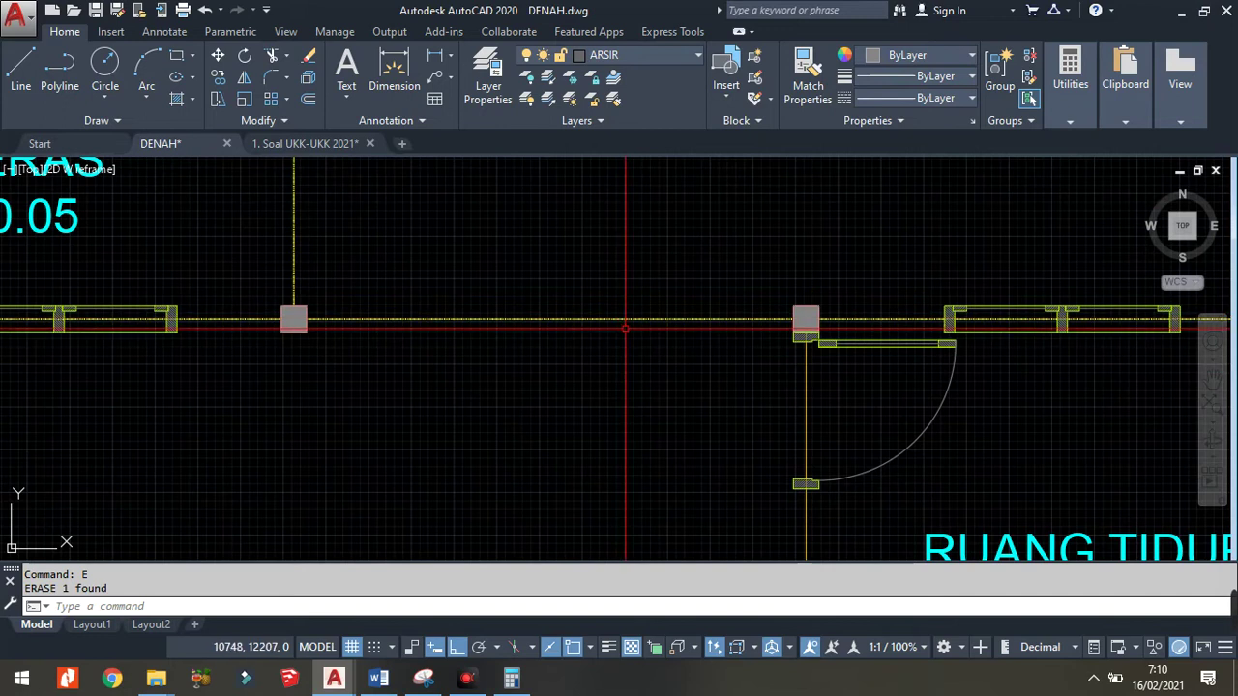
type("l")
key("Return")
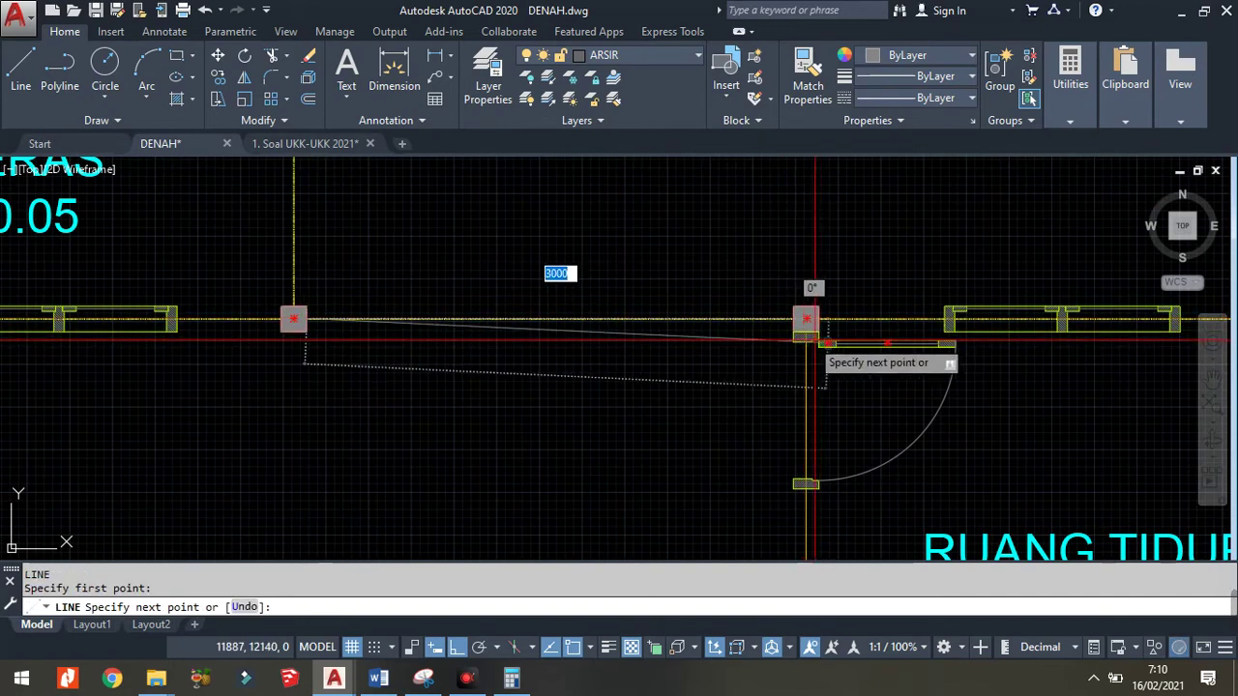
left_click(793, 317)
key("Return")
type("c")
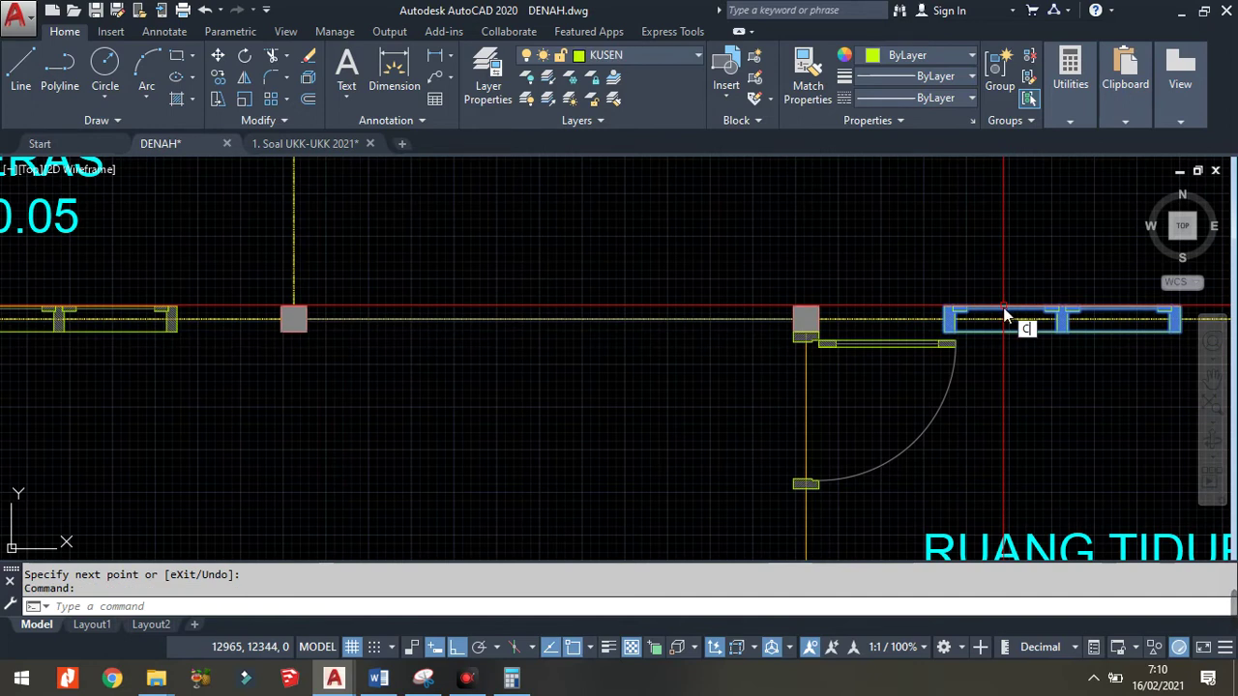
- Copy the double window into the RUANG KELUARGA north wall opening
type("o")
key("Return")
scroll(1045, 319, "up", 2)
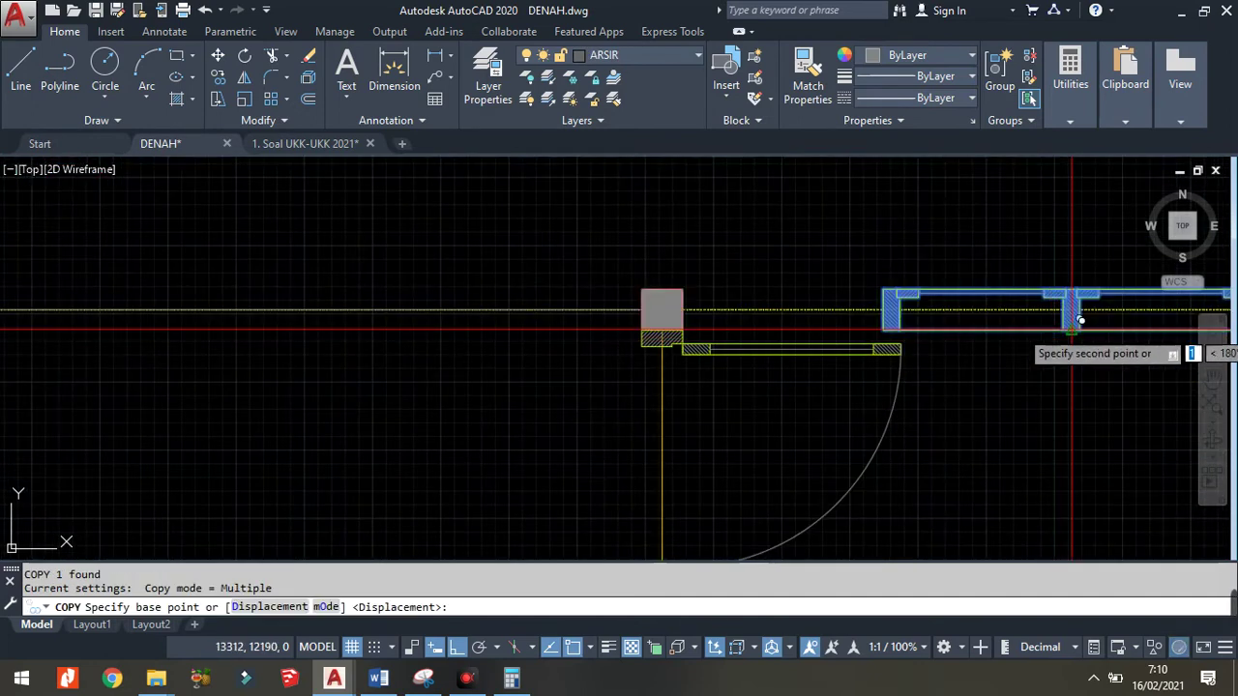
left_click(1080, 320)
scroll(1080, 320, "down", 4)
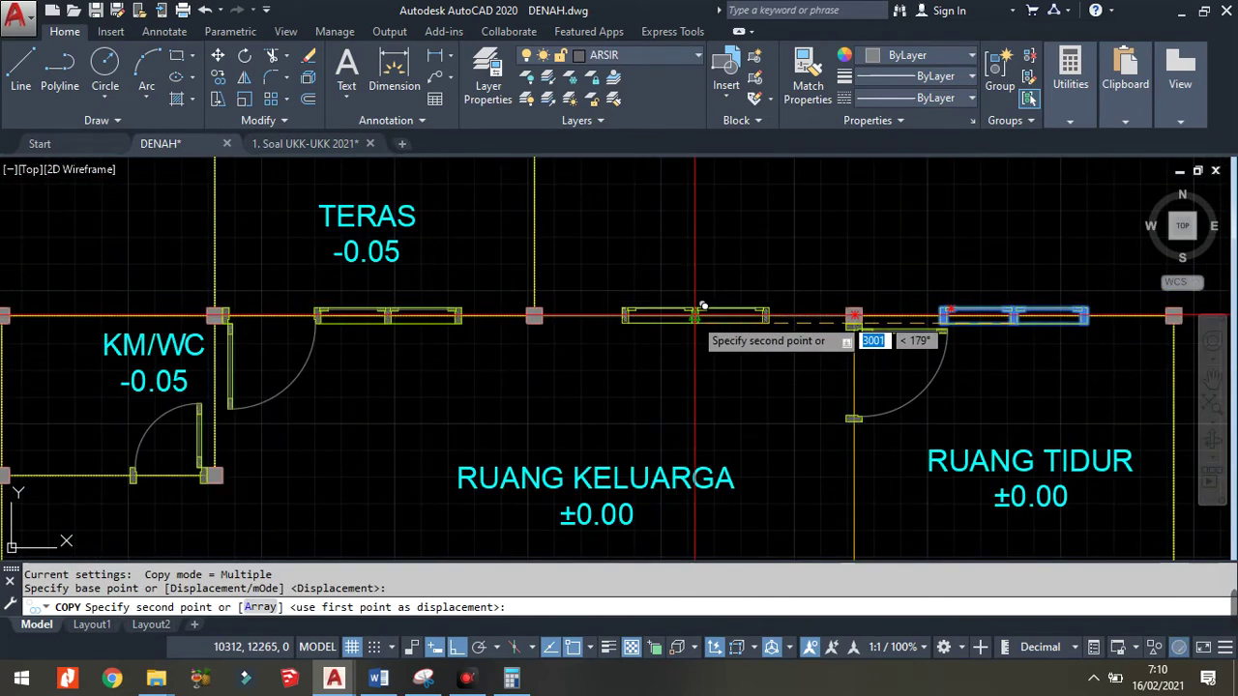
scroll(763, 309, "up", 2)
left_click(787, 312)
key("Return")
- Move the copied window 75 units down so it sits flush on the wall line
left_click(735, 285)
scroll(723, 281, "up", 1)
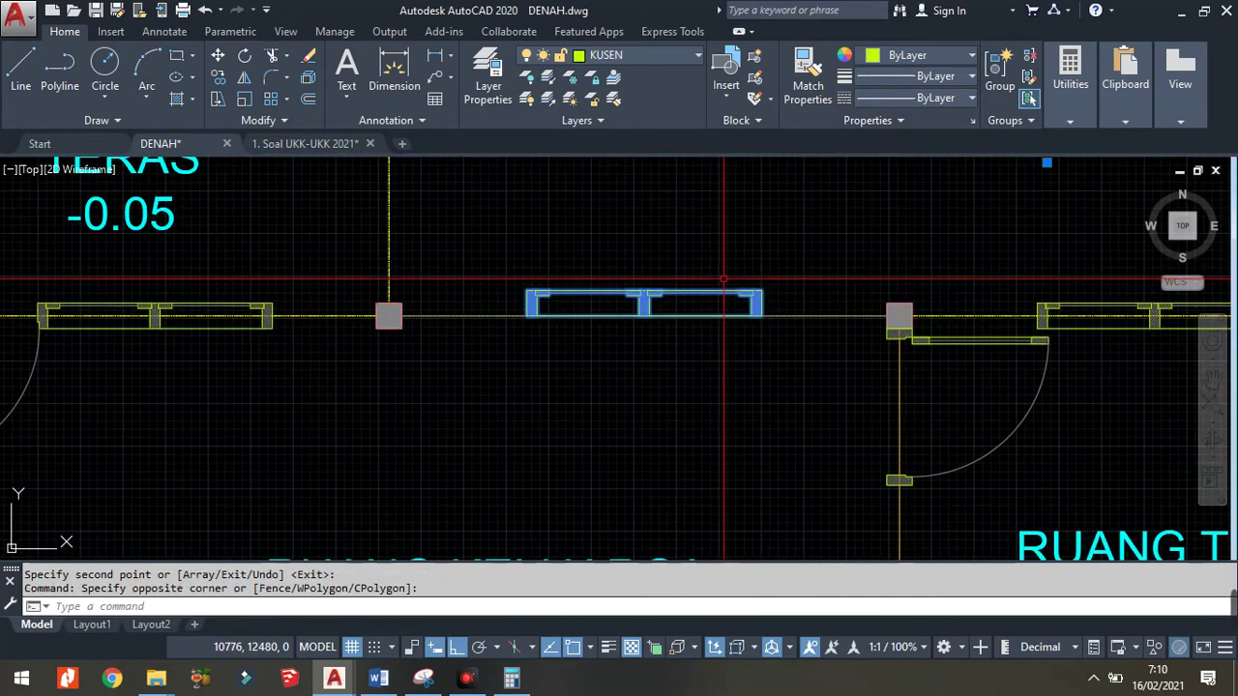
key("Escape")
left_click(522, 329)
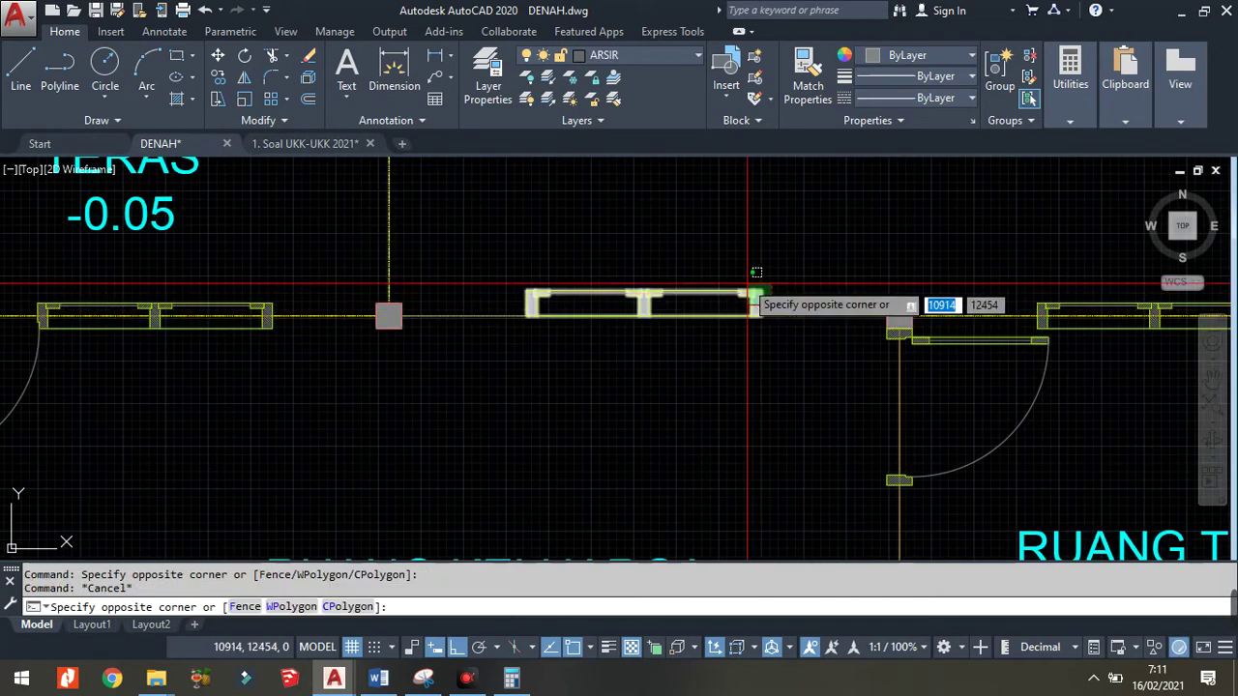
left_click(778, 282)
type("m")
key("Return")
scroll(785, 314, "up", 2)
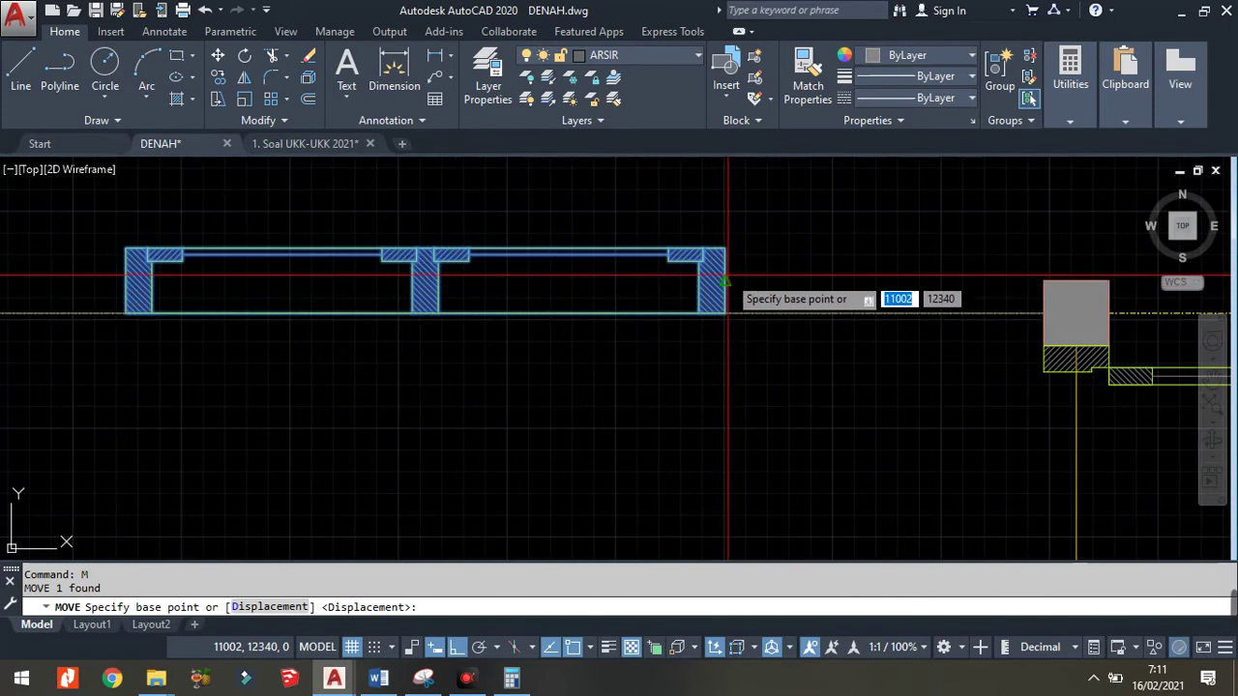
left_click(726, 286)
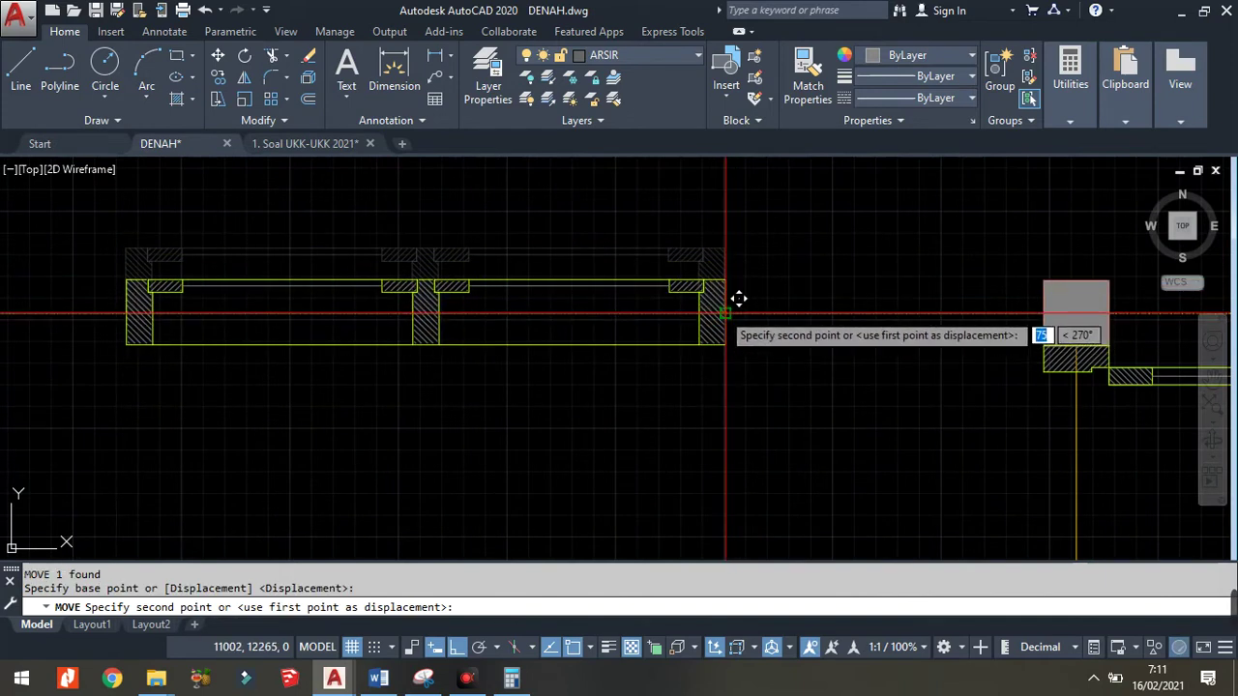
left_click(731, 314)
- Select the temporary guide line and zoom out over the plan
left_click(758, 314)
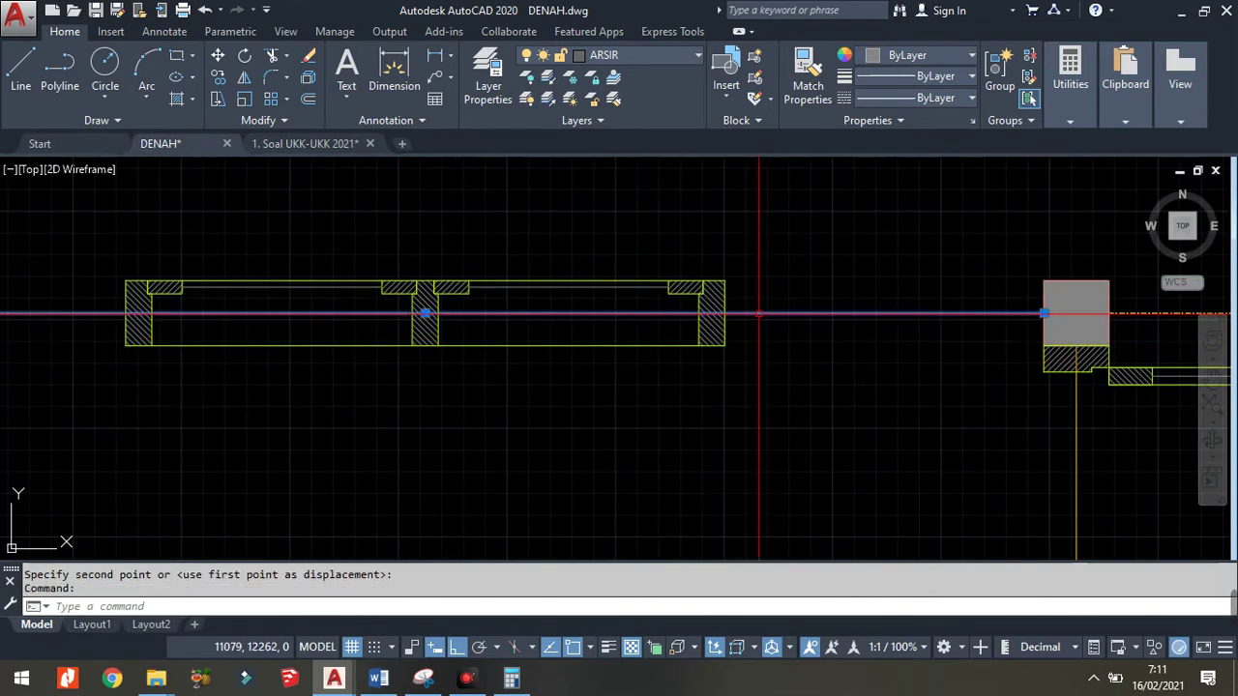
scroll(792, 303, "down", 3)
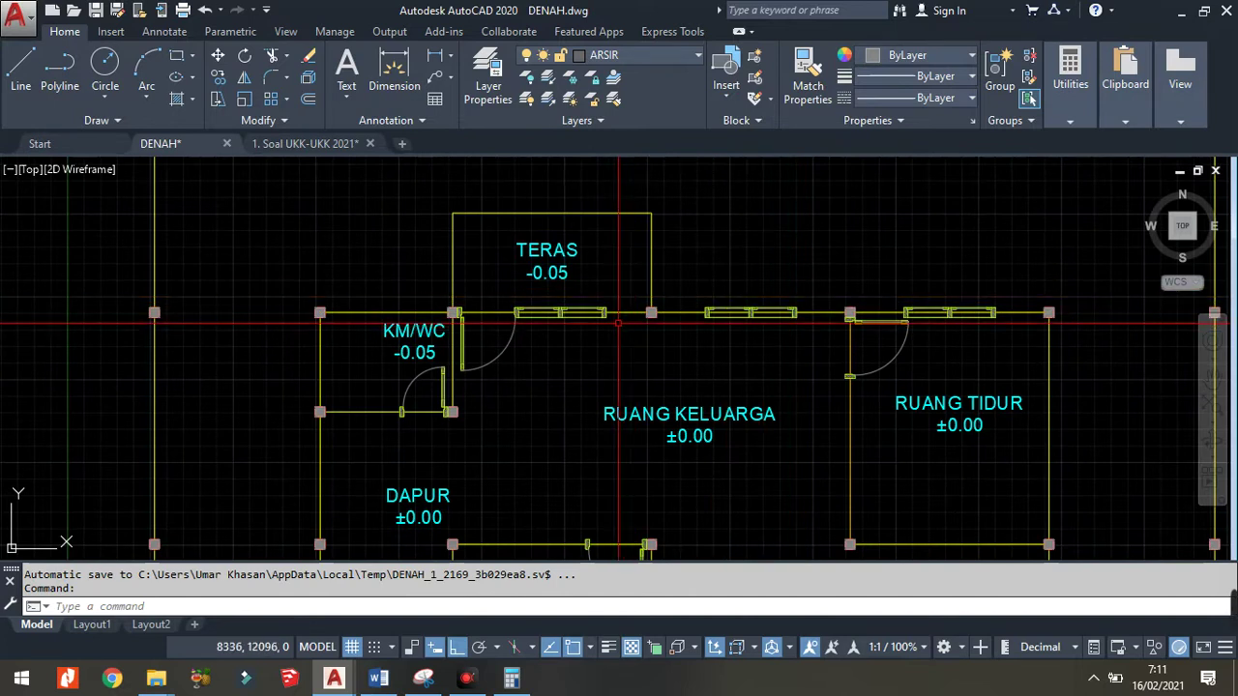
scroll(525, 349, "down", 3)
scroll(241, 446, "down", 4)
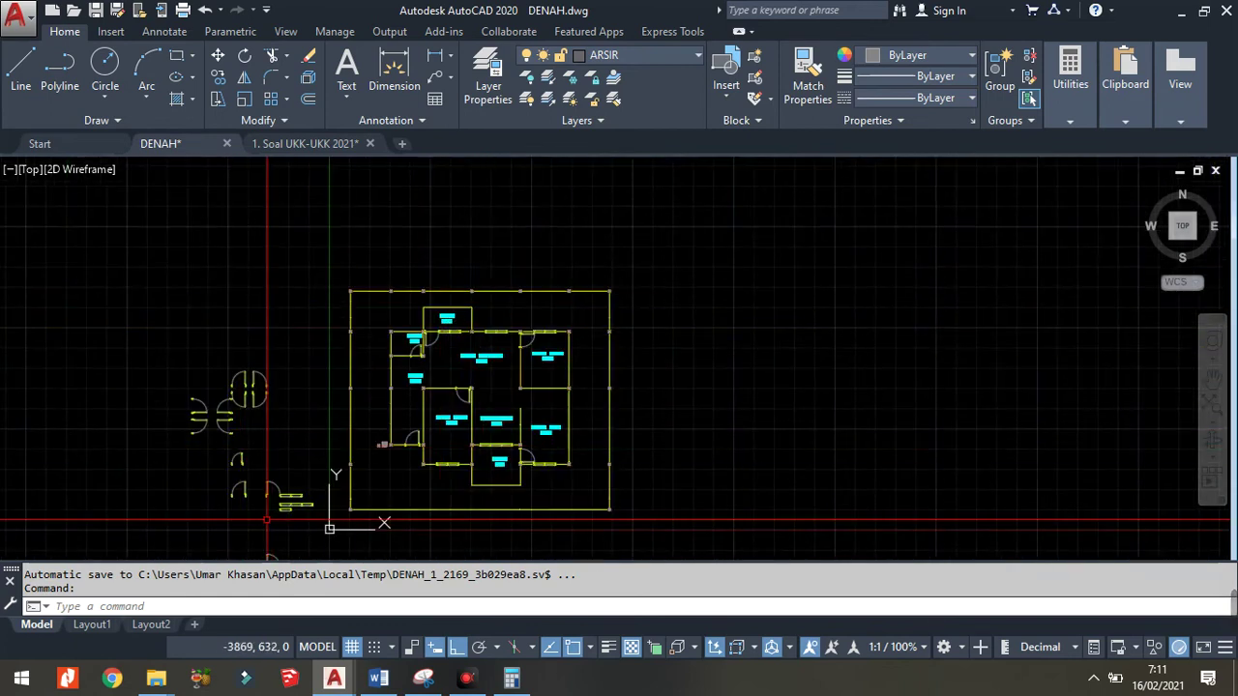
- Copy the small single window to a spot directly below the original
scroll(305, 396, "up", 2)
scroll(302, 381, "up", 2)
scroll(297, 372, "up", 3)
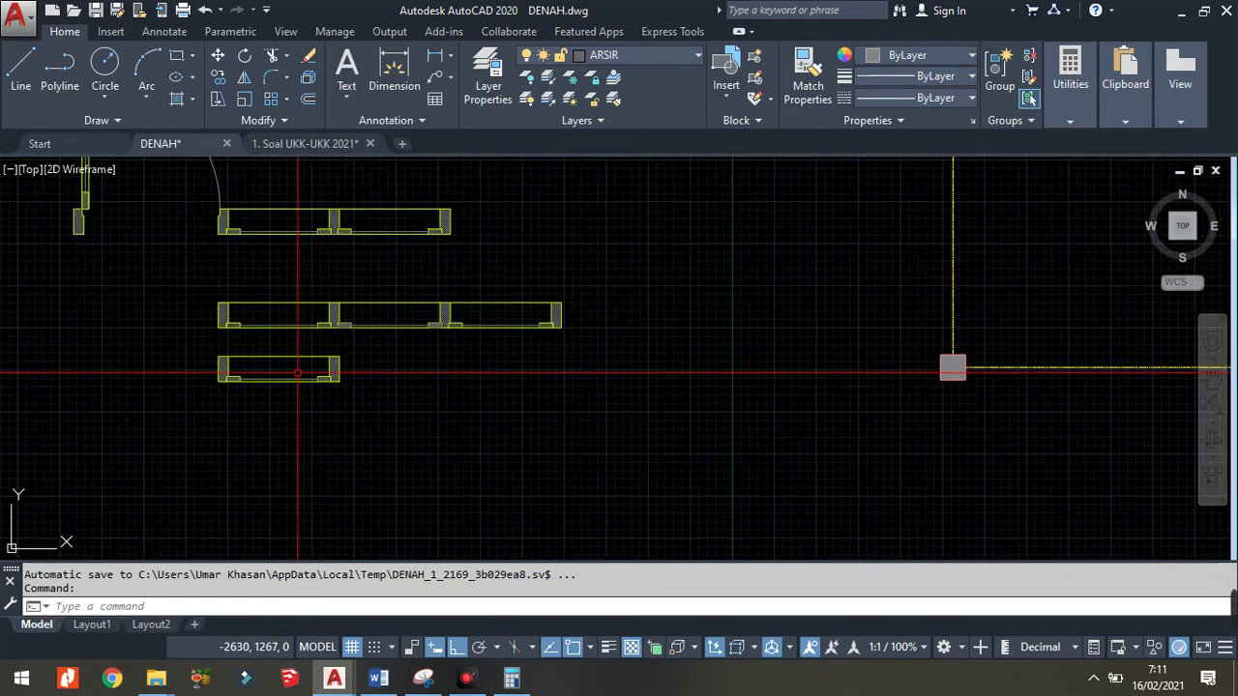
left_click(297, 373)
left_click(277, 375)
type("c")
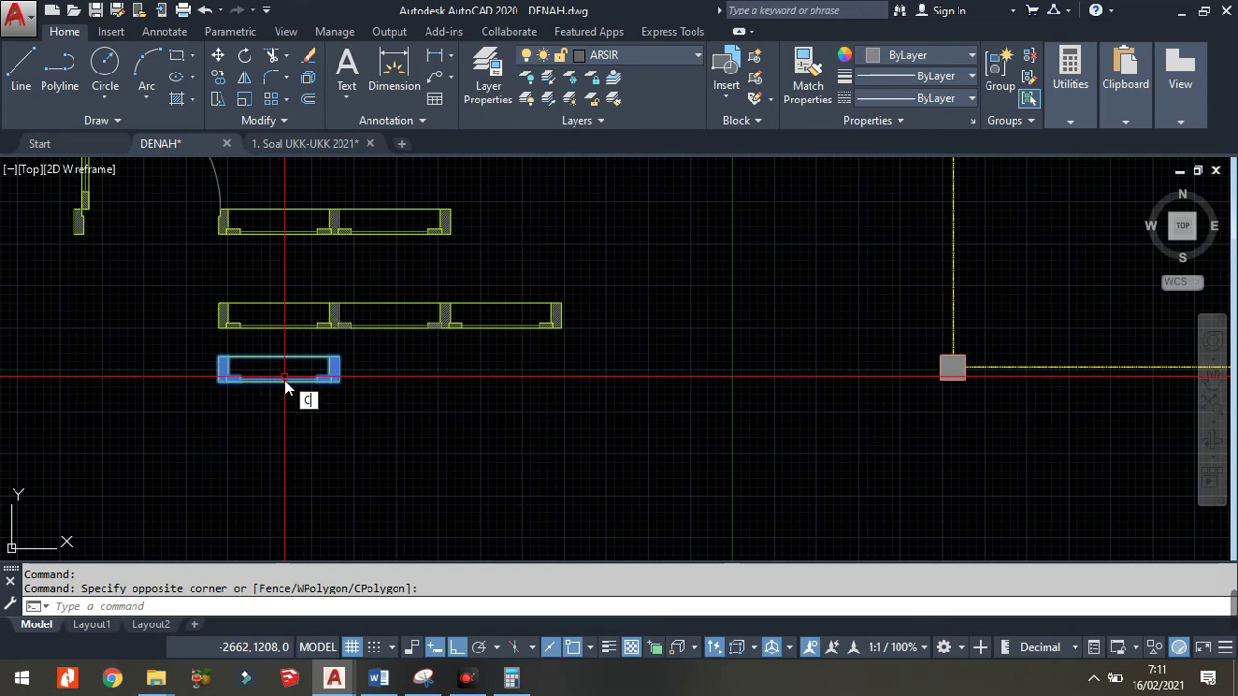
type("o")
key("Return")
left_click(285, 380)
left_click(284, 455)
key("Return")
- Rotate the copied window 90° so it stands upright
left_click(358, 491)
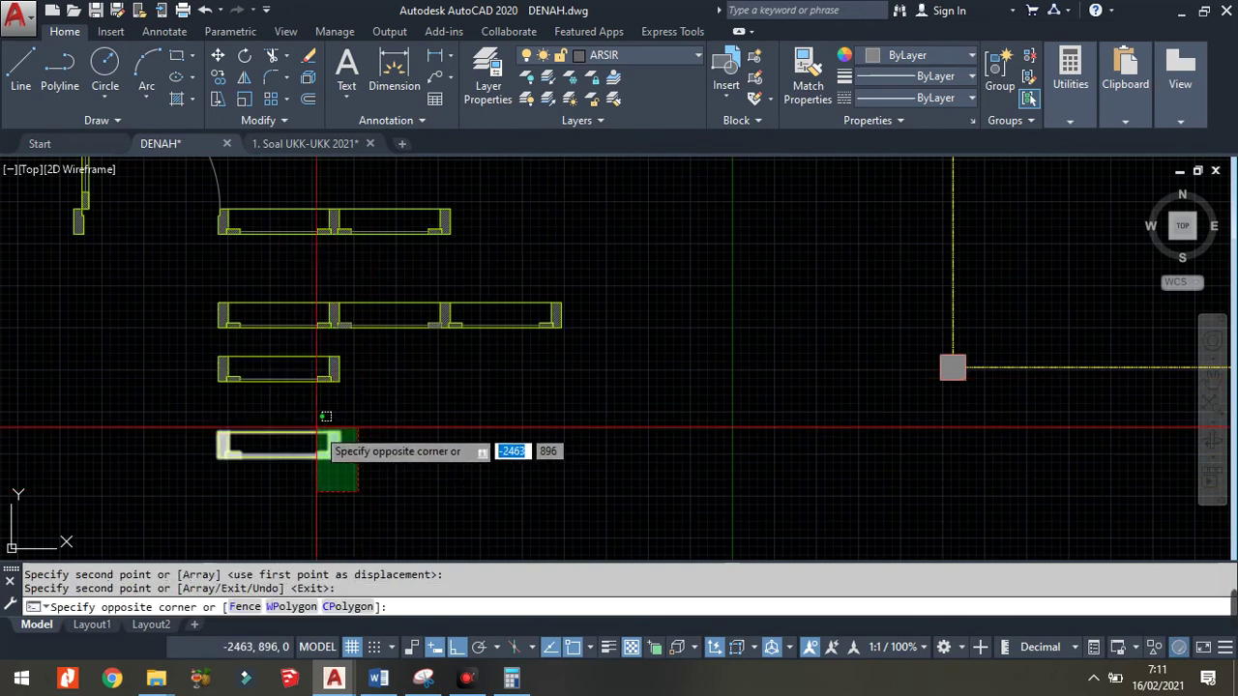
left_click(313, 422)
type("o")
key("Return")
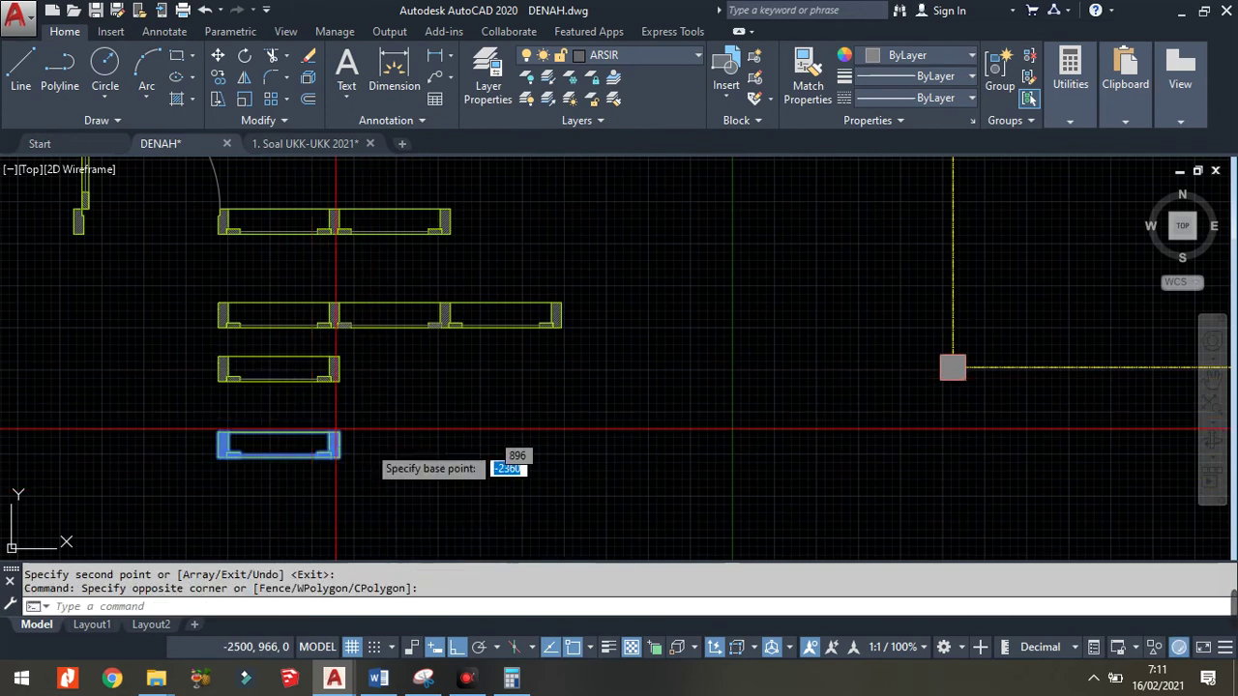
left_click(377, 464)
left_click(437, 406)
- Mirror the upright window across a vertical axis, keeping the original
middle_click_drag(438, 406, 442, 326)
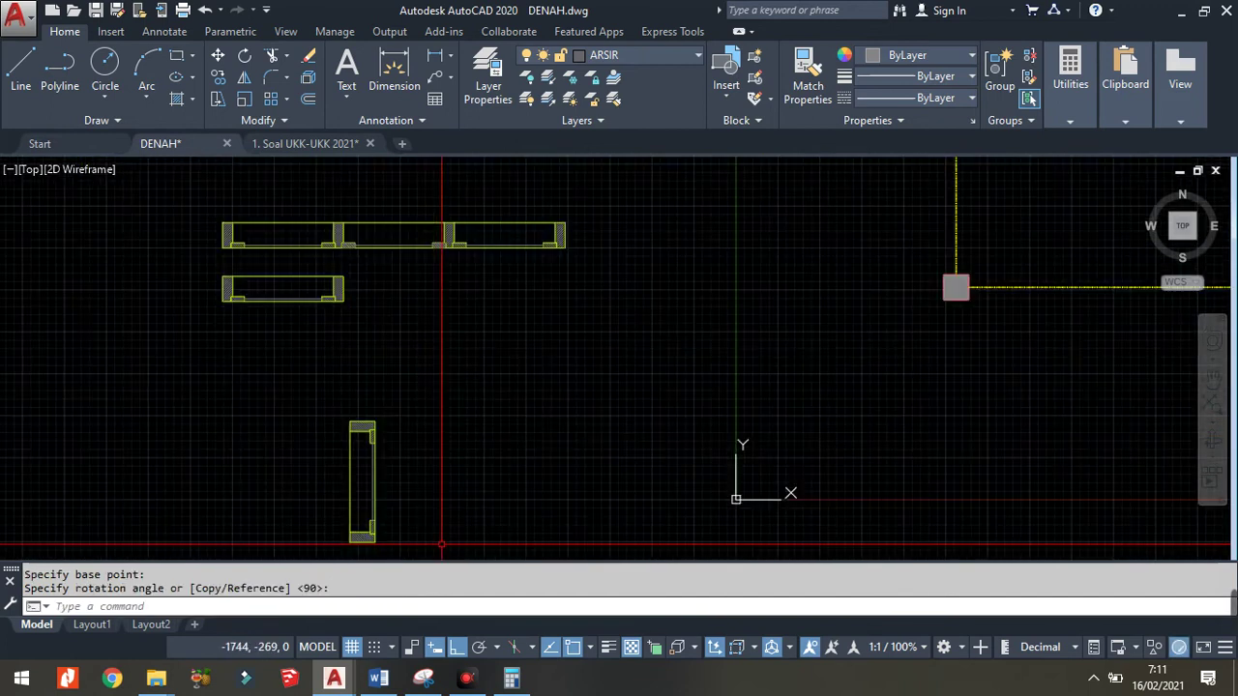
left_click(387, 546)
left_click(303, 415)
type("MI")
key("Return")
left_click(418, 440)
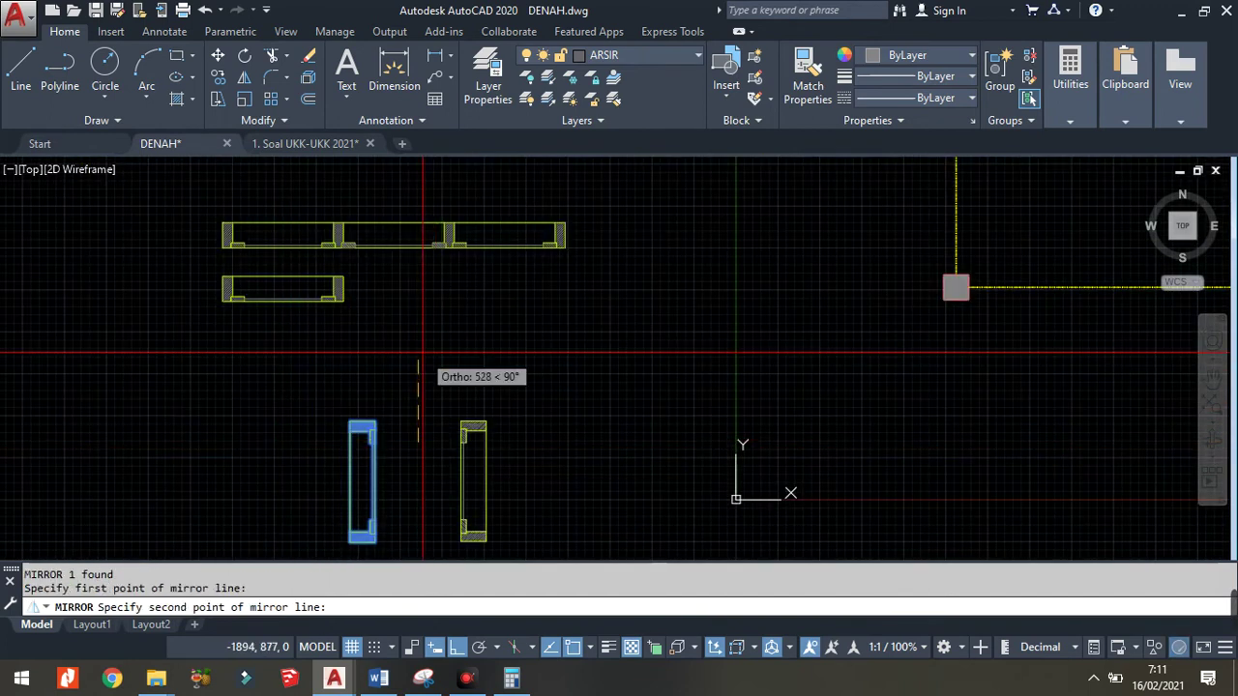
left_click(418, 386)
key("Return")
- Select the mirrored window and begin copying it
left_click(525, 470)
left_click(462, 446)
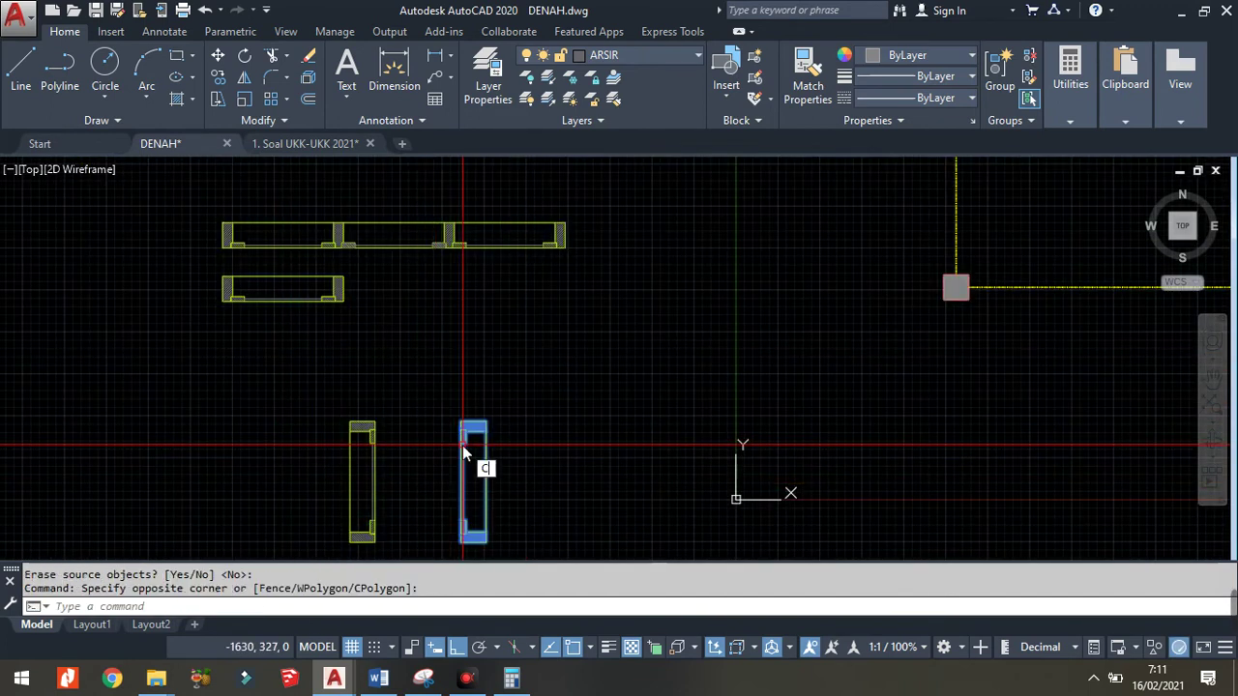
type("o")
key("Return")
scroll(474, 454, "up", 3)
scroll(479, 469, "down", 3)
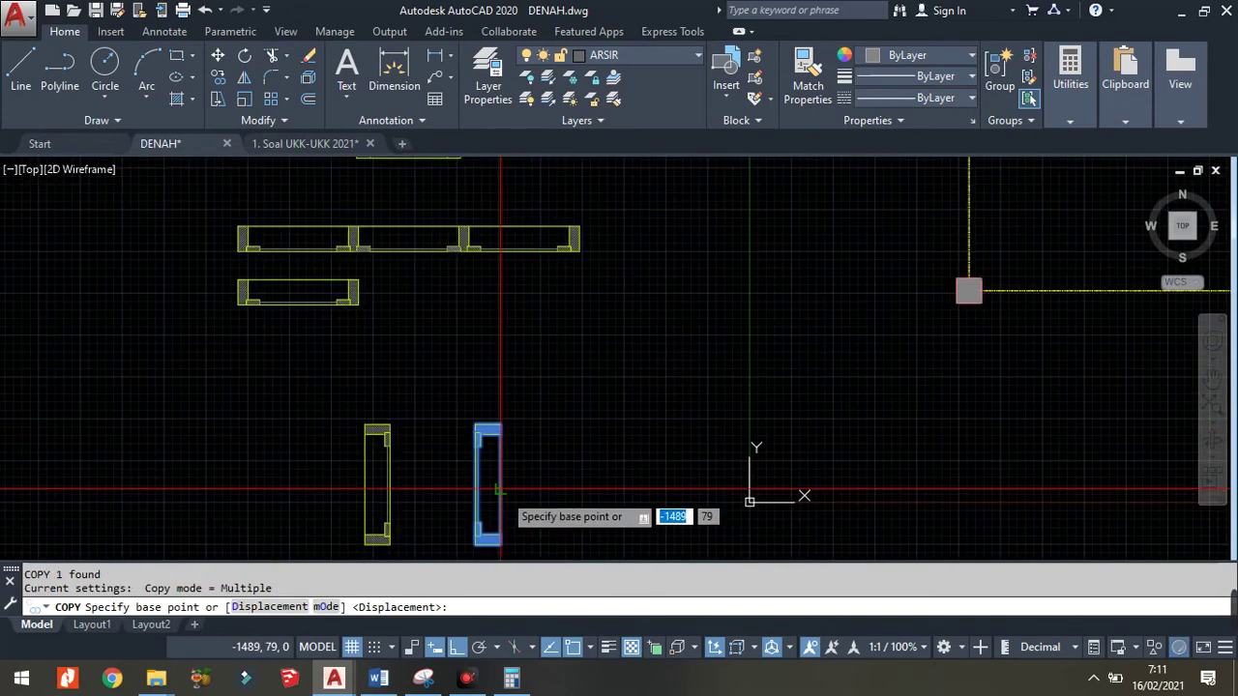
- Copy the upright window to the KM/WC room's west wall
left_click(499, 490)
scroll(435, 455, "down", 3)
scroll(525, 259, "down", 2)
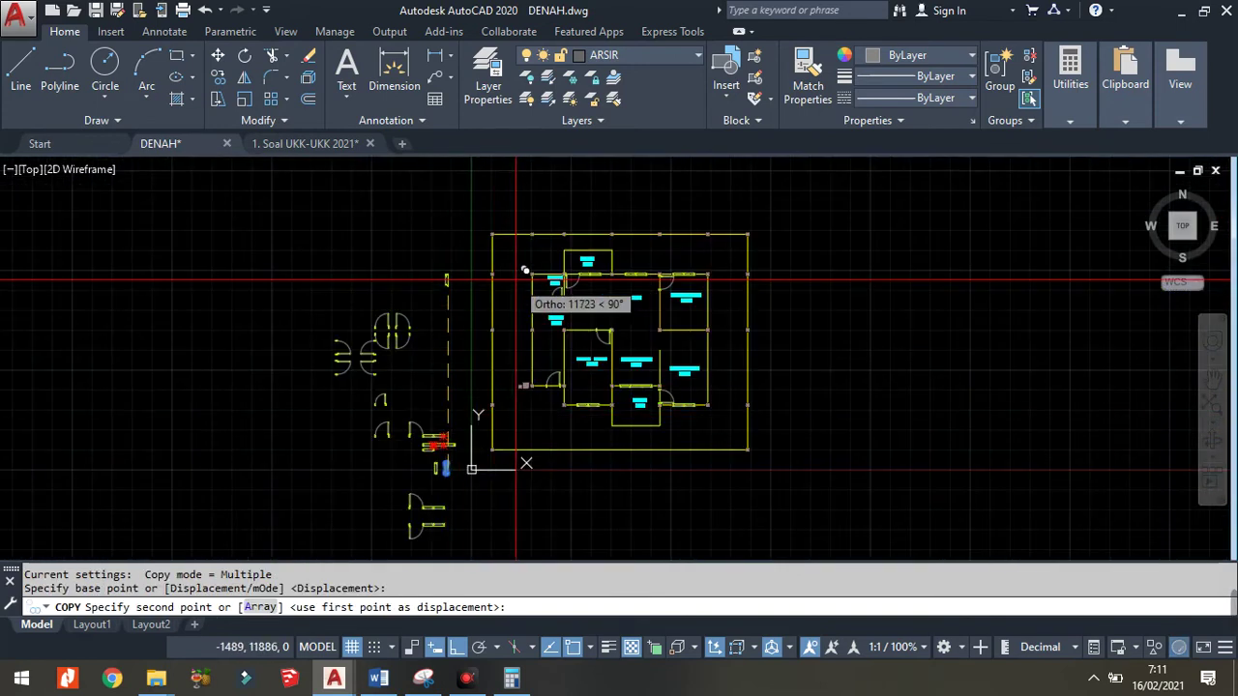
scroll(552, 286, "up", 5)
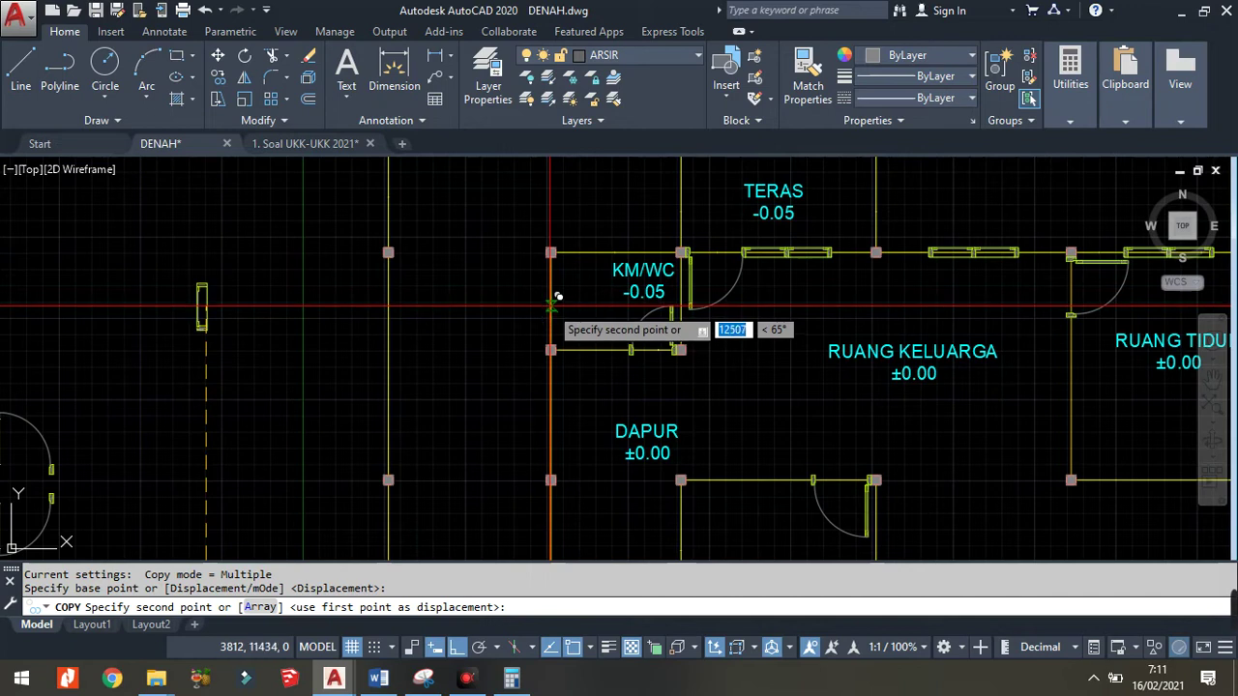
left_click(553, 302)
scroll(553, 302, "up", 3)
key("Return")
- Draw a vertical guide line along the KM/WC wall column
type("l")
key("Return")
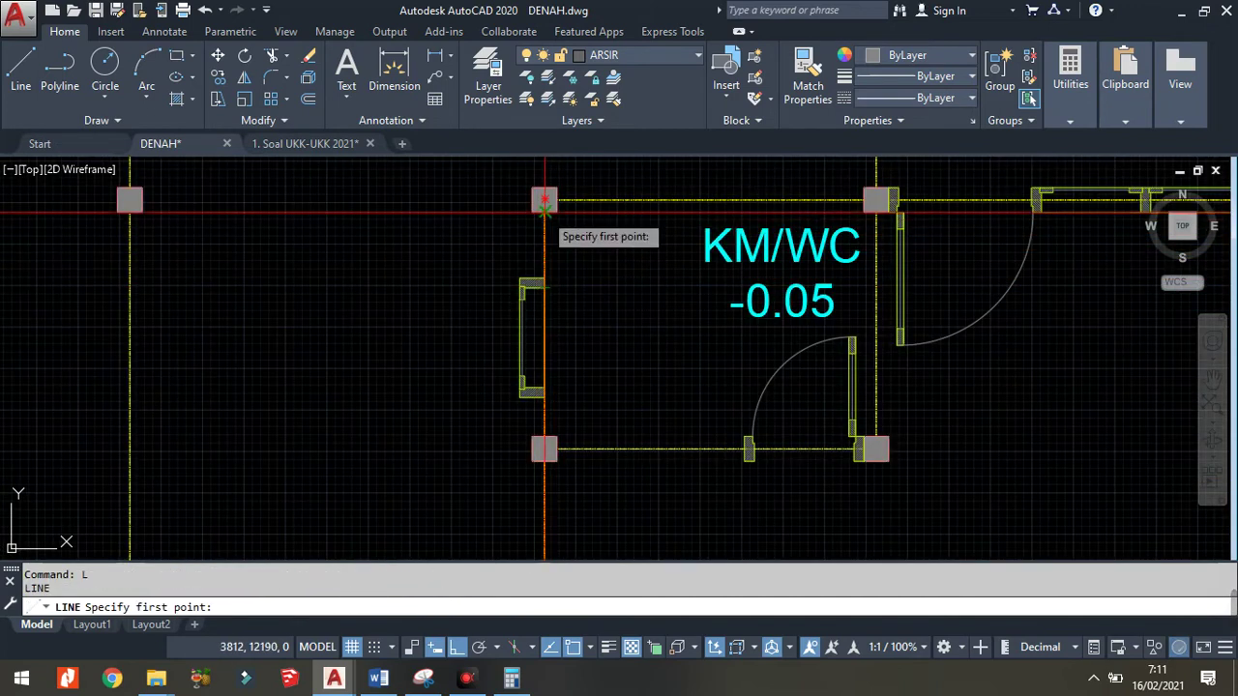
left_click(544, 201)
left_click(545, 449)
- Move the copied window up against the guide wall line
key("Return")
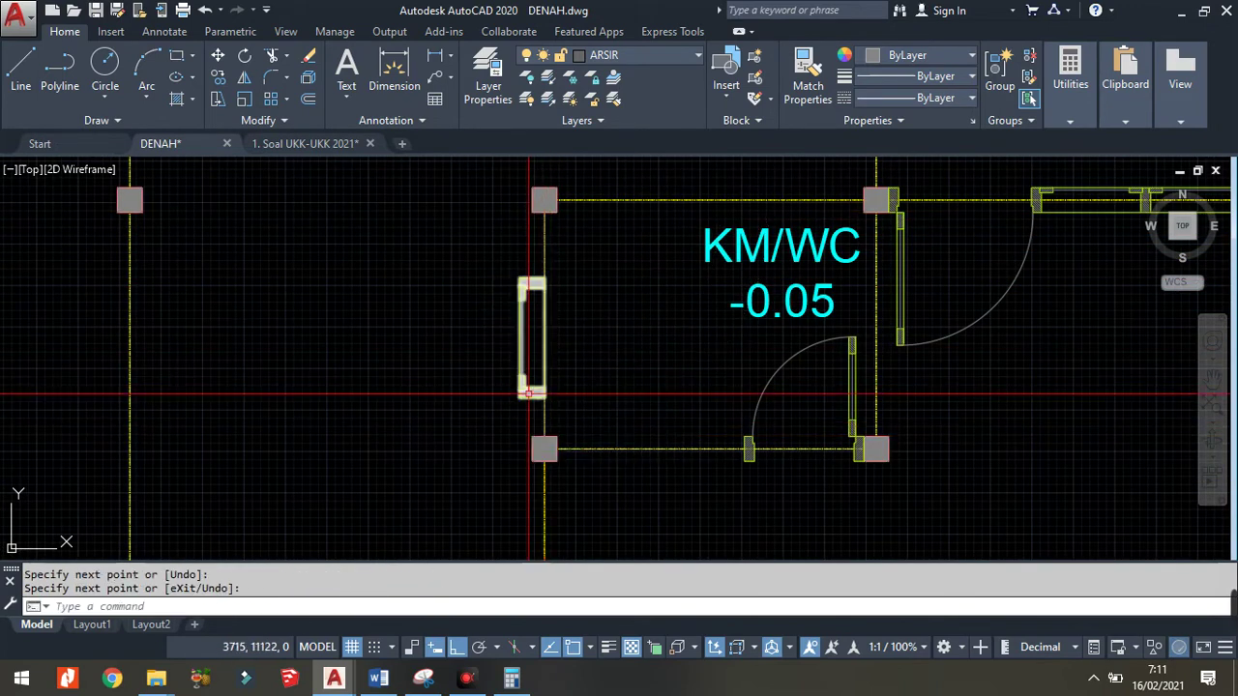
left_click(529, 392)
left_click(533, 360)
type("m")
key("Return")
scroll(542, 348, "up", 2)
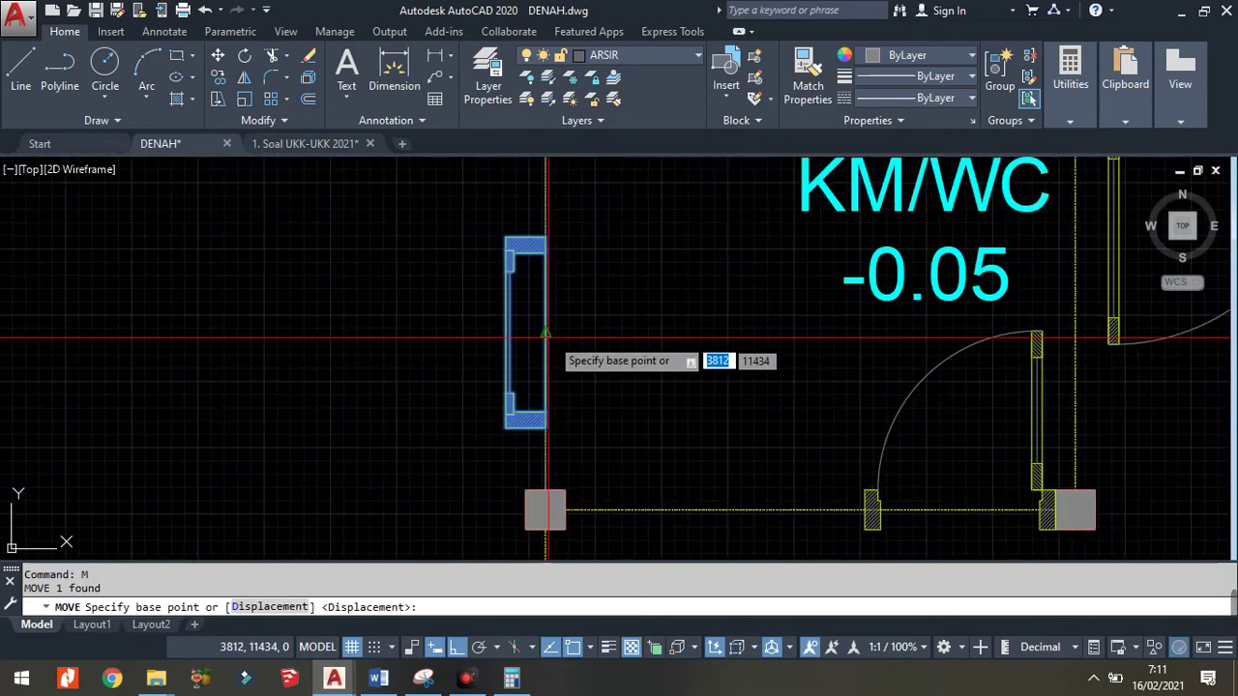
left_click(546, 334)
left_click(558, 293)
- Move the window sideways into the wall from its bottom-left corner
scroll(541, 364, "down", 3)
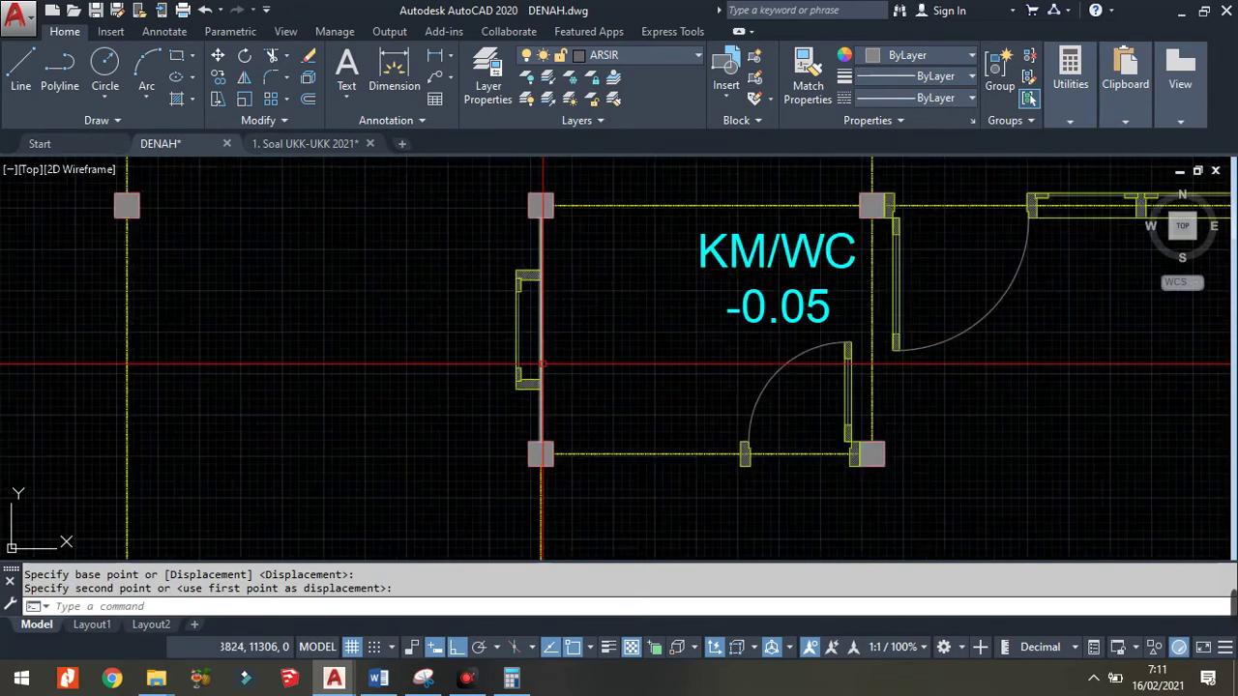
scroll(542, 365, "up", 2)
left_click(538, 382)
left_click(533, 423)
type("m")
key("Return")
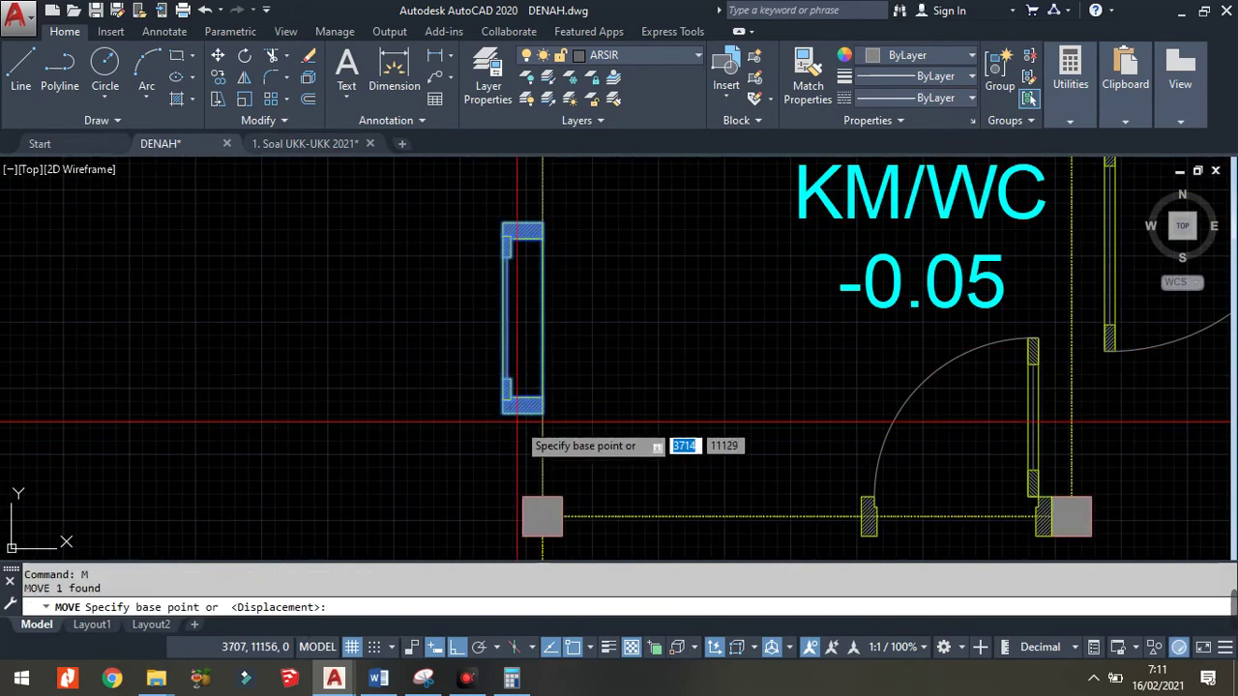
scroll(530, 407, "up", 3)
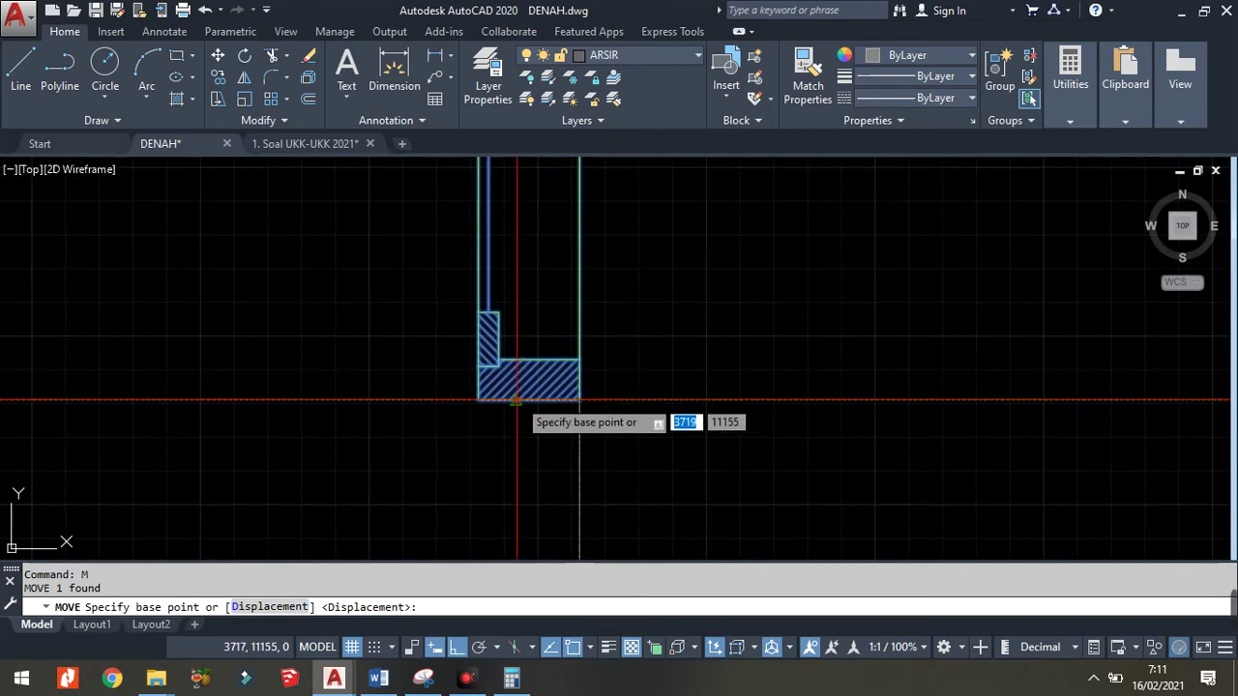
left_click(515, 399)
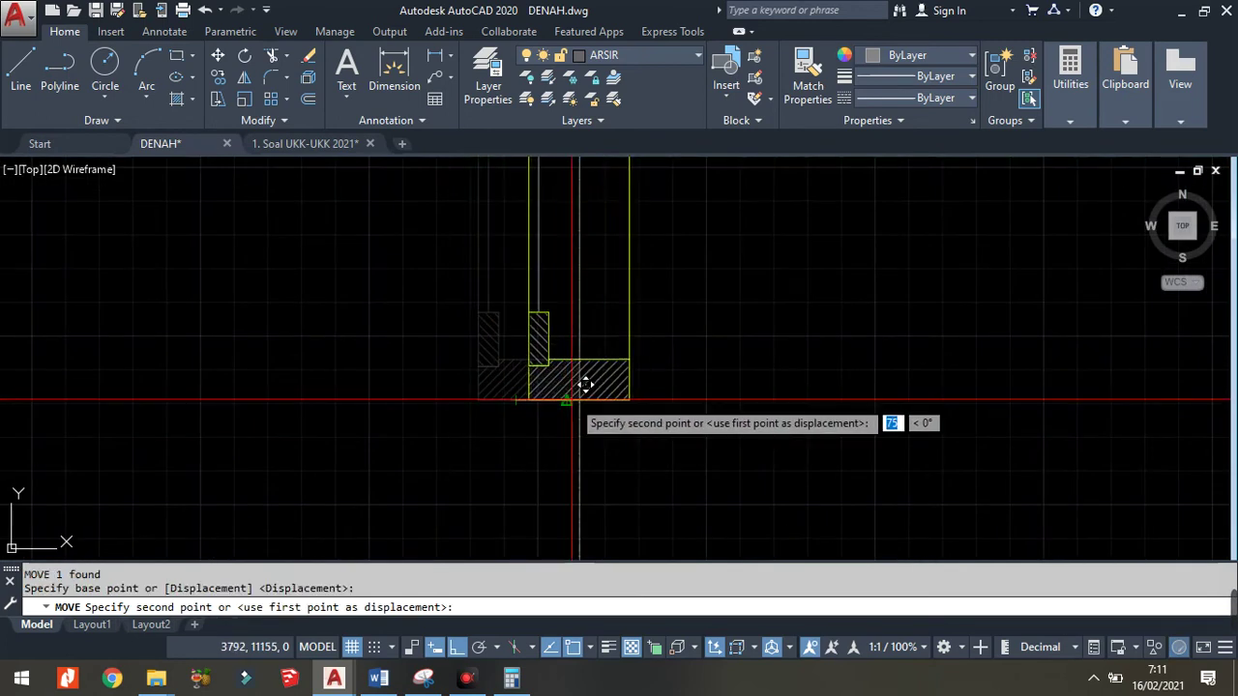
left_click(555, 395)
- Undo the last sideways move of the window
scroll(548, 409, "down", 2)
scroll(548, 409, "down", 2)
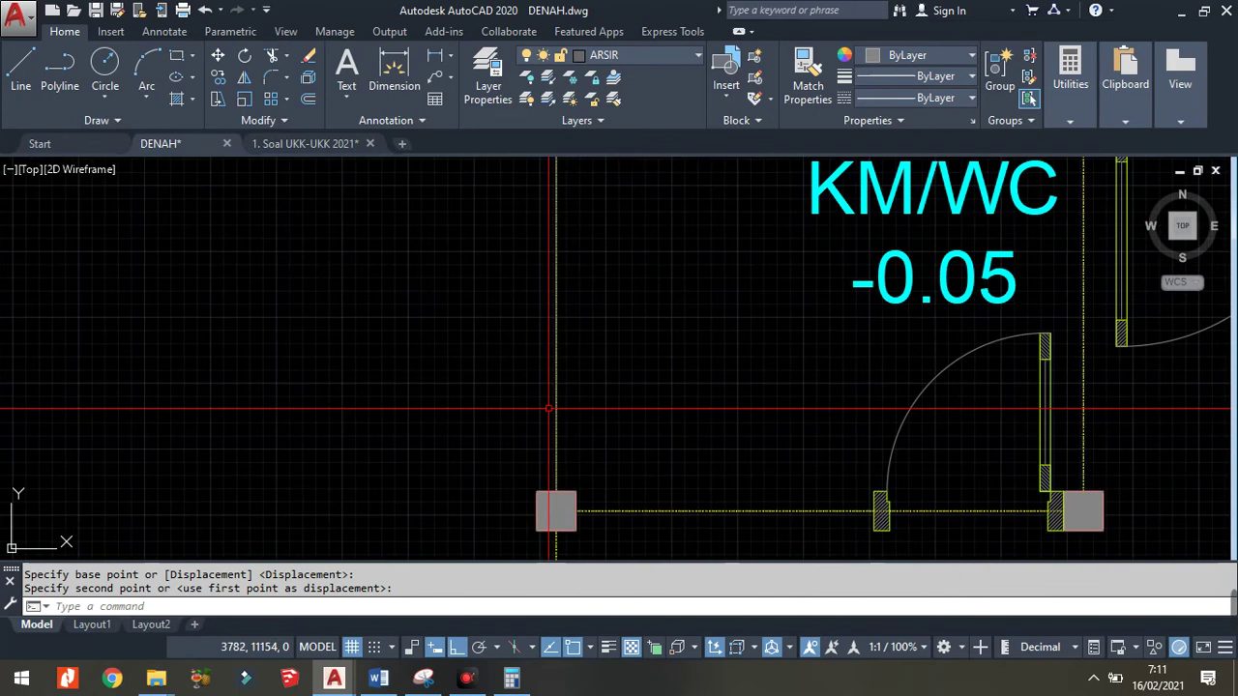
key("ctrl+z")
scroll(238, 409, "down", 3)
scroll(567, 254, "up", 1)
- Select the right window block and start a move, then cancel it
scroll(567, 254, "down", 4)
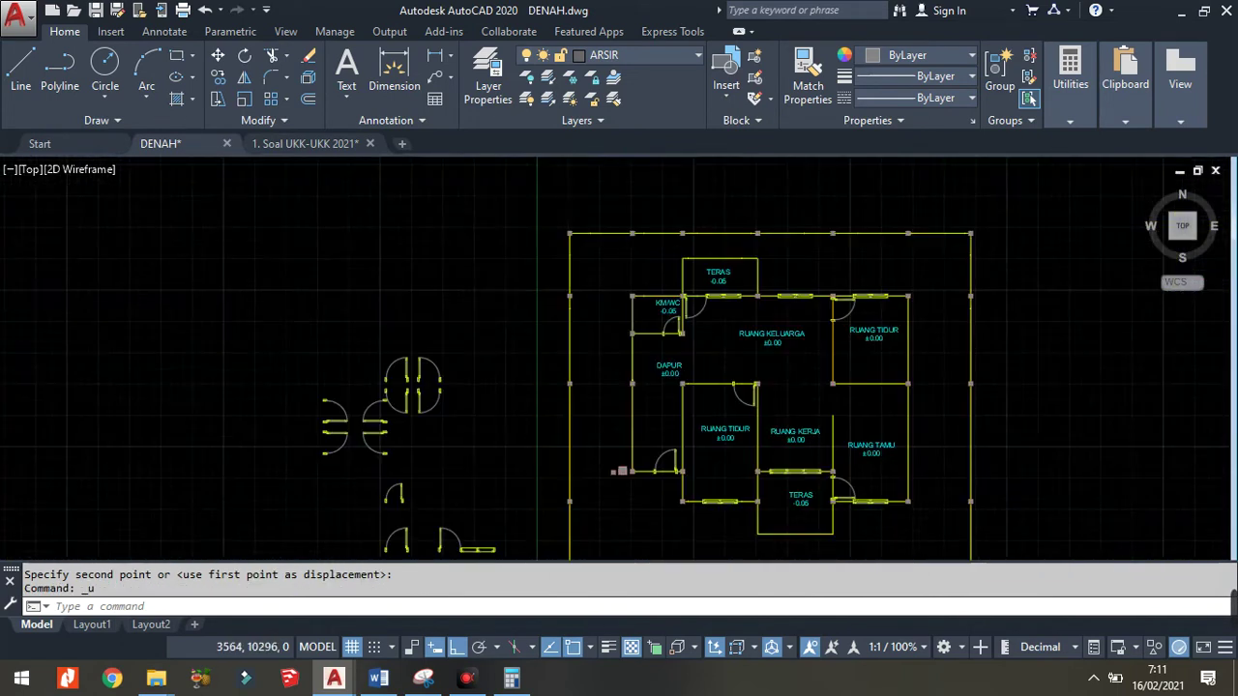
scroll(406, 455, "down", 2)
scroll(541, 435, "down", 1)
scroll(445, 426, "up", 5)
left_click(551, 467)
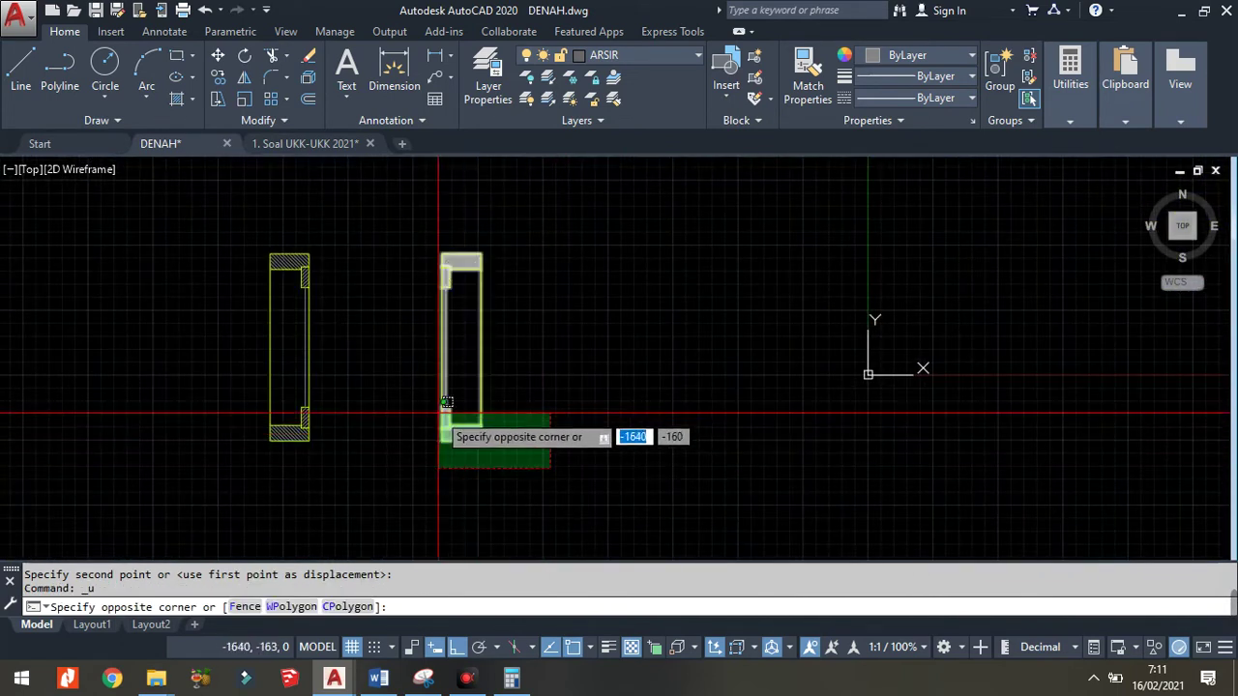
left_click(418, 406)
key("Return")
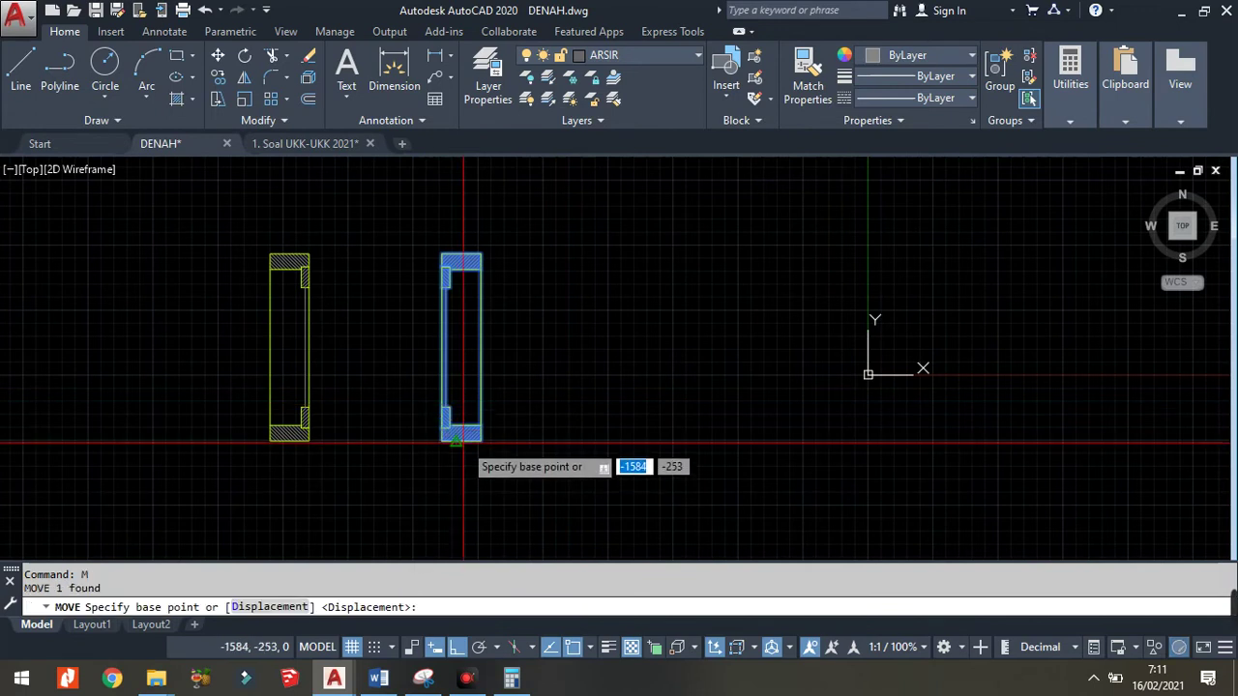
scroll(454, 428, "up", 2)
scroll(468, 440, "up", 3)
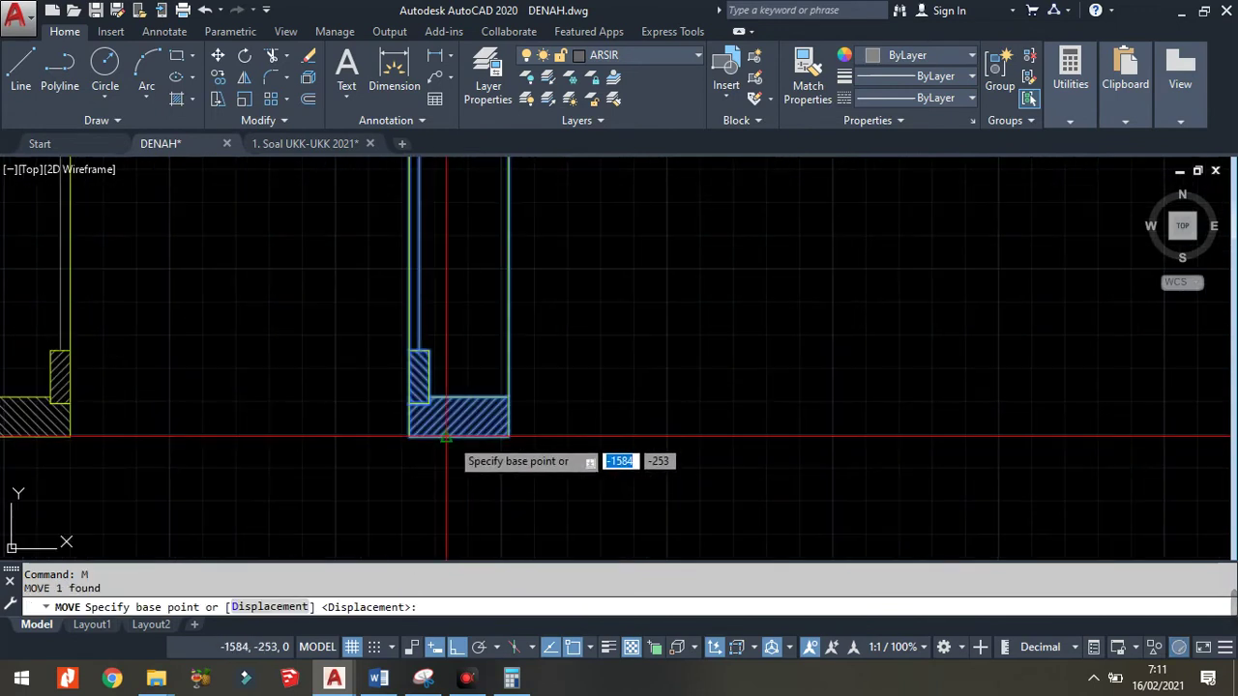
key("Escape")
scroll(485, 480, "down", 4)
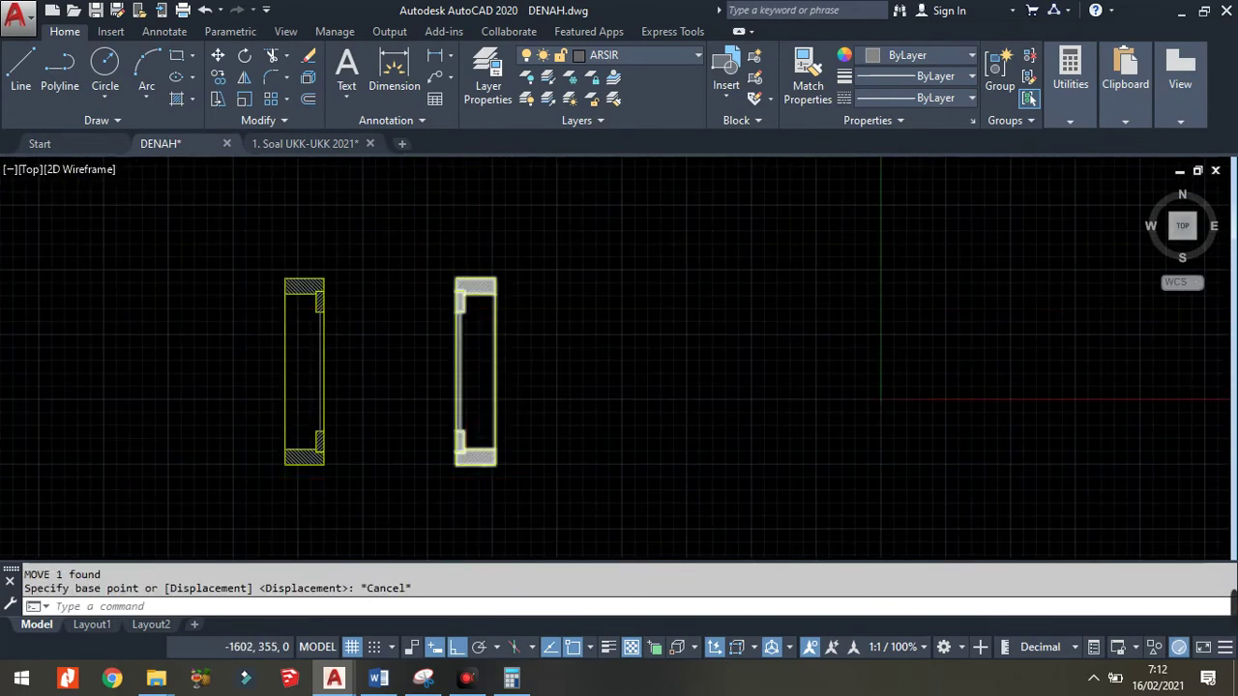
scroll(467, 307, "up", 2)
- Move the right window block from its top edge to beside the west wall
left_click(525, 270)
left_click(452, 322)
type("m")
key("Return")
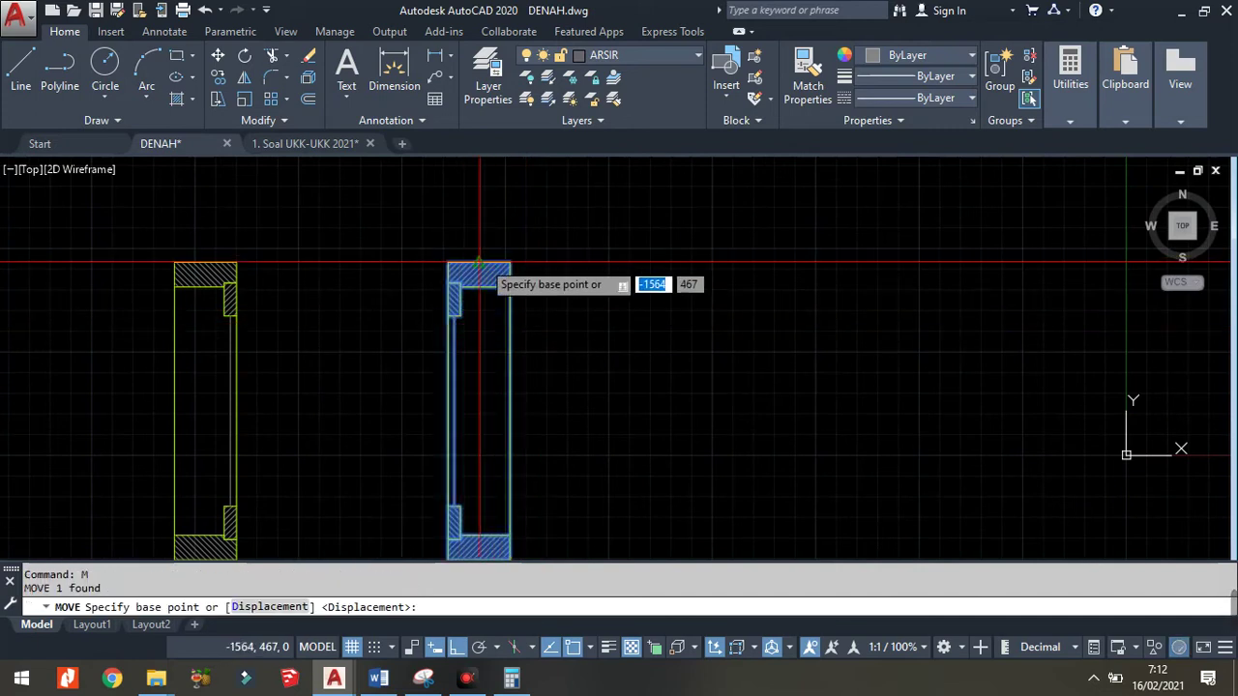
left_click(478, 262)
scroll(492, 271, "down", 3)
middle_click_drag(566, 276, 526, 529)
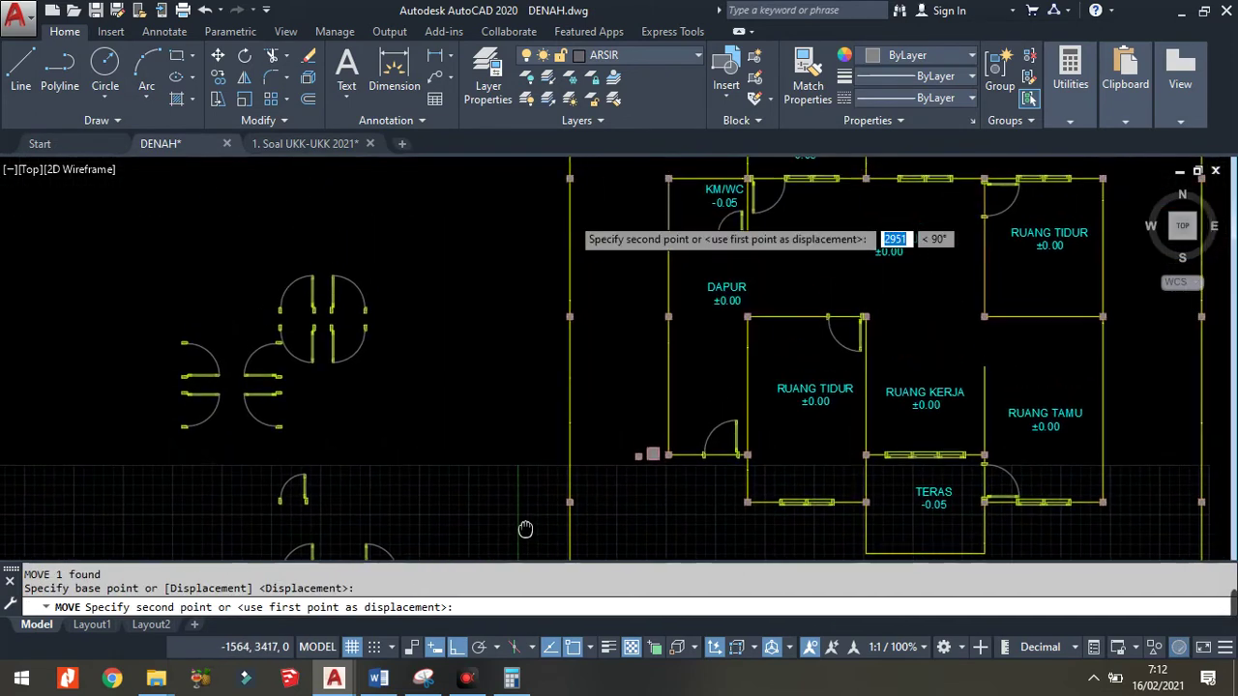
middle_click_drag(580, 213, 544, 406)
scroll(561, 409, "up", 4)
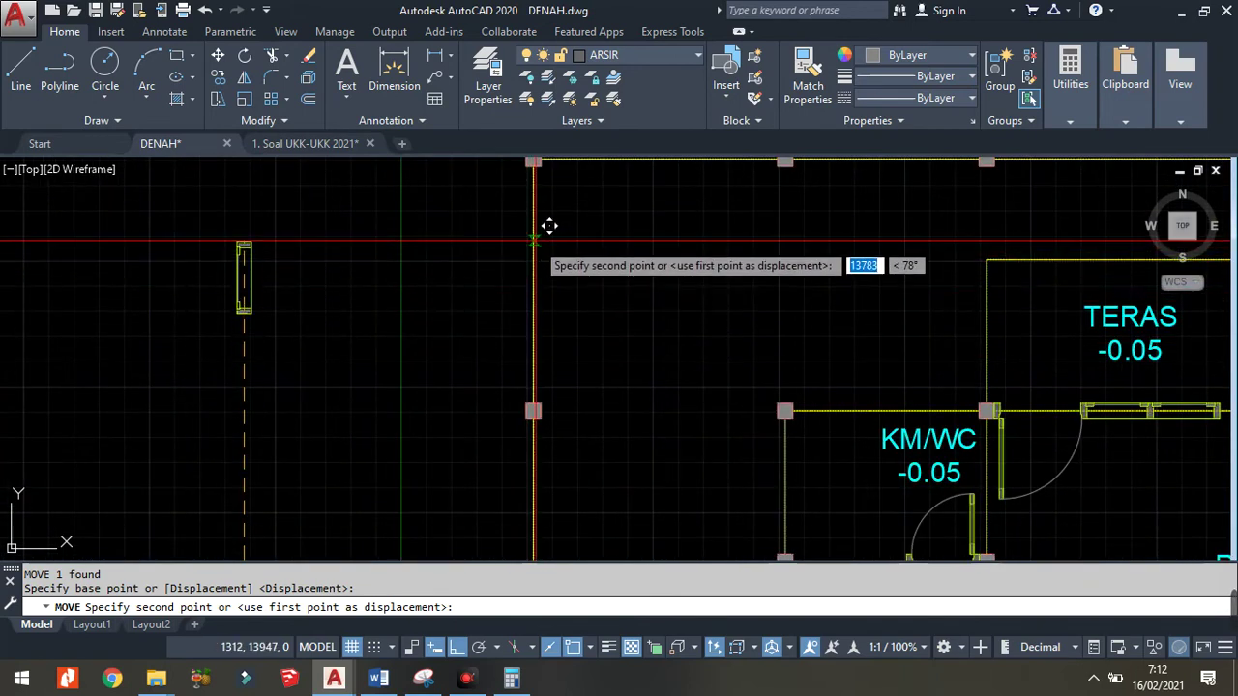
left_click(544, 251)
- Reselect the placed window block for another move and pick its base point
key("Return")
scroll(544, 325, "up", 1)
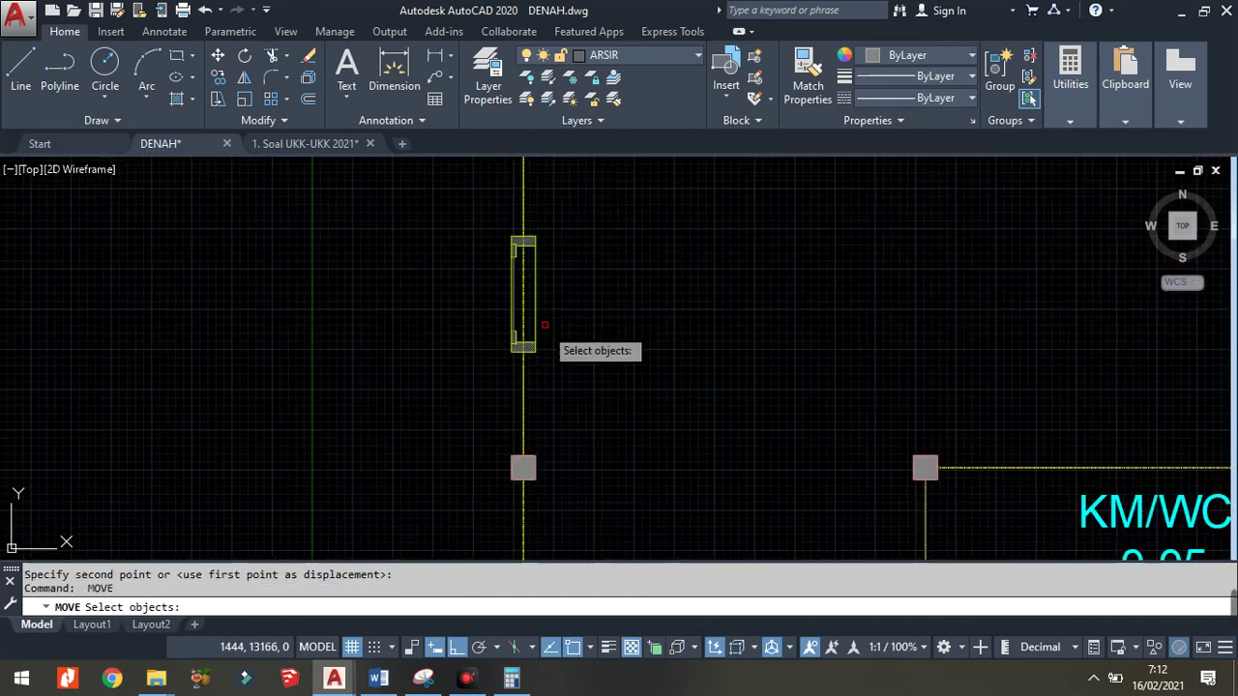
left_click(541, 321)
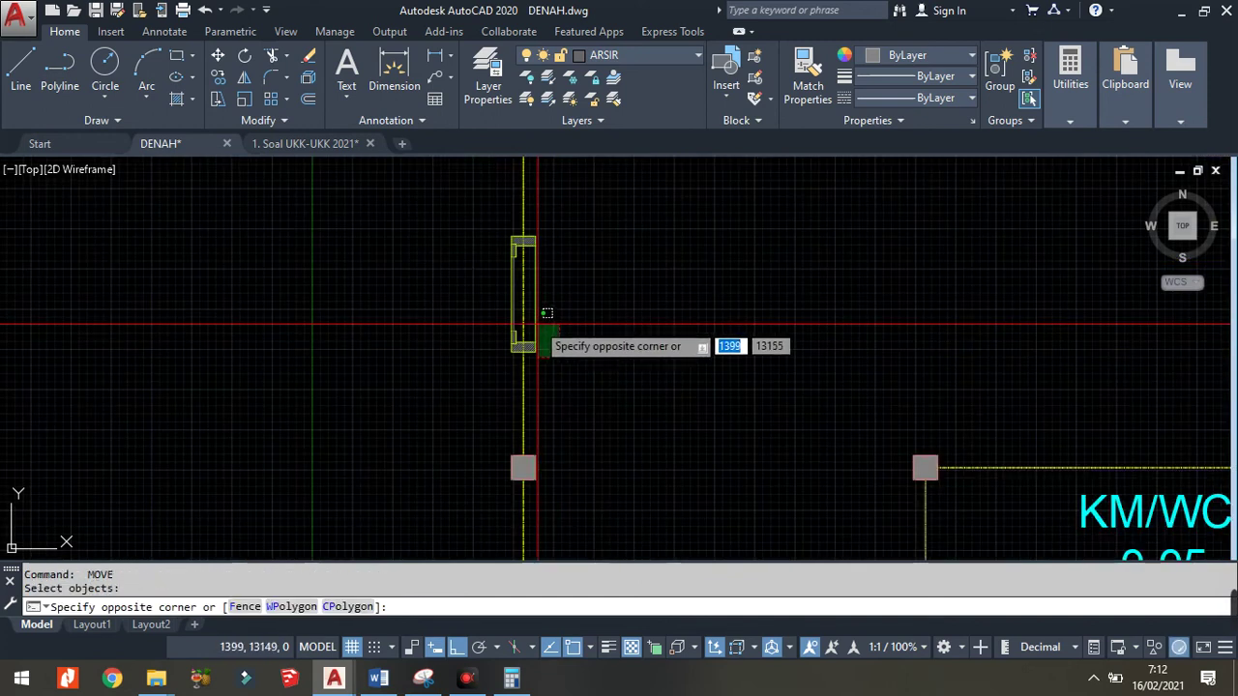
left_click(605, 332)
key("Return")
left_click(532, 276)
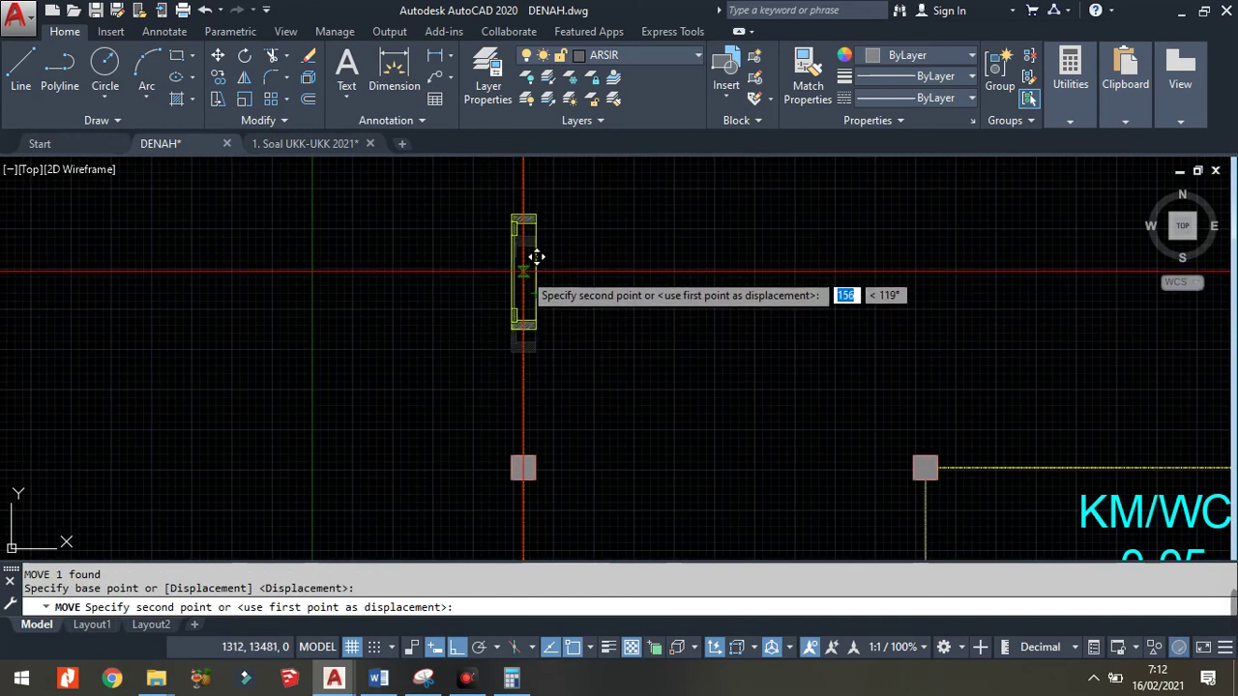
scroll(546, 332, "down", 1)
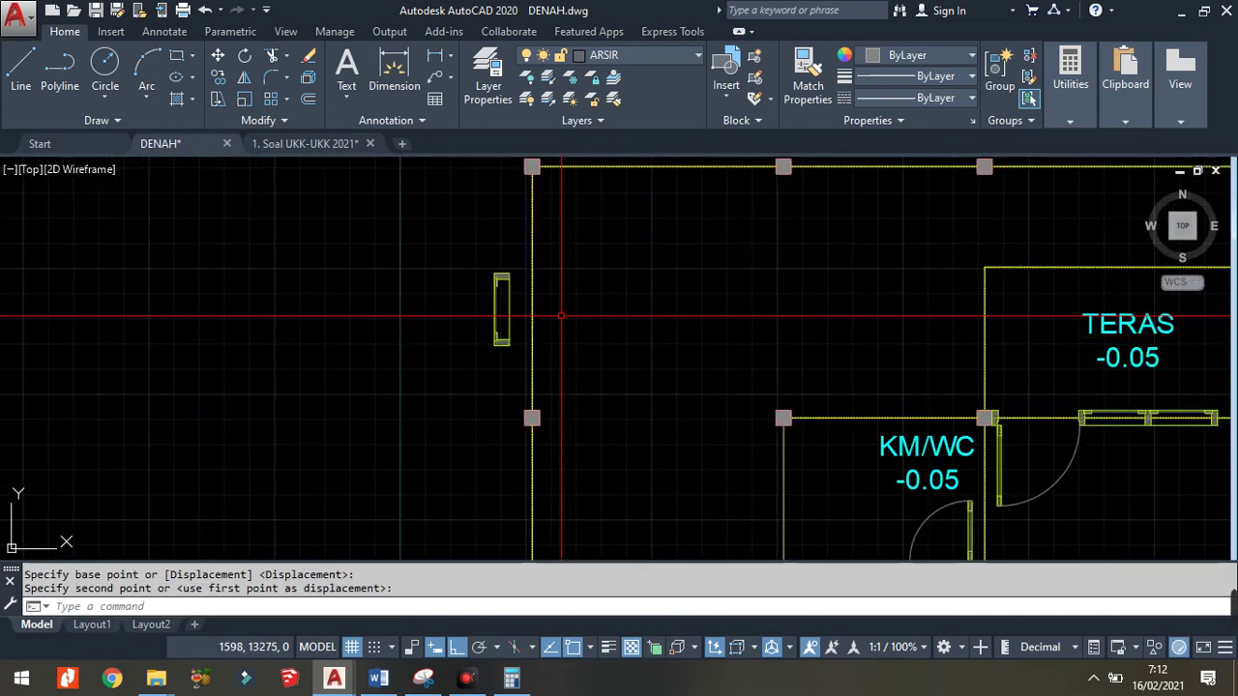
- Draw a guide line down the west wall from its corner
key("Escape")
type("l")
key("Return")
left_click(532, 166)
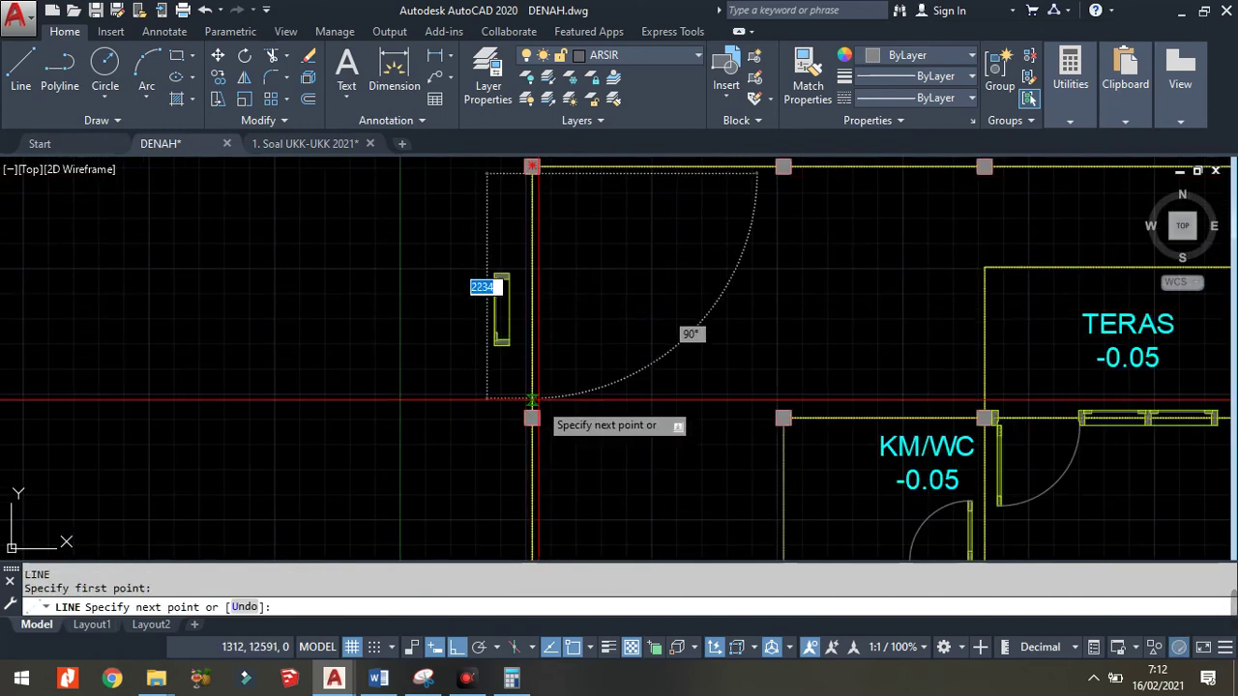
left_click(532, 397)
key("Escape")
- Move the window block against the west wall guide line
left_click(507, 354)
left_click(474, 344)
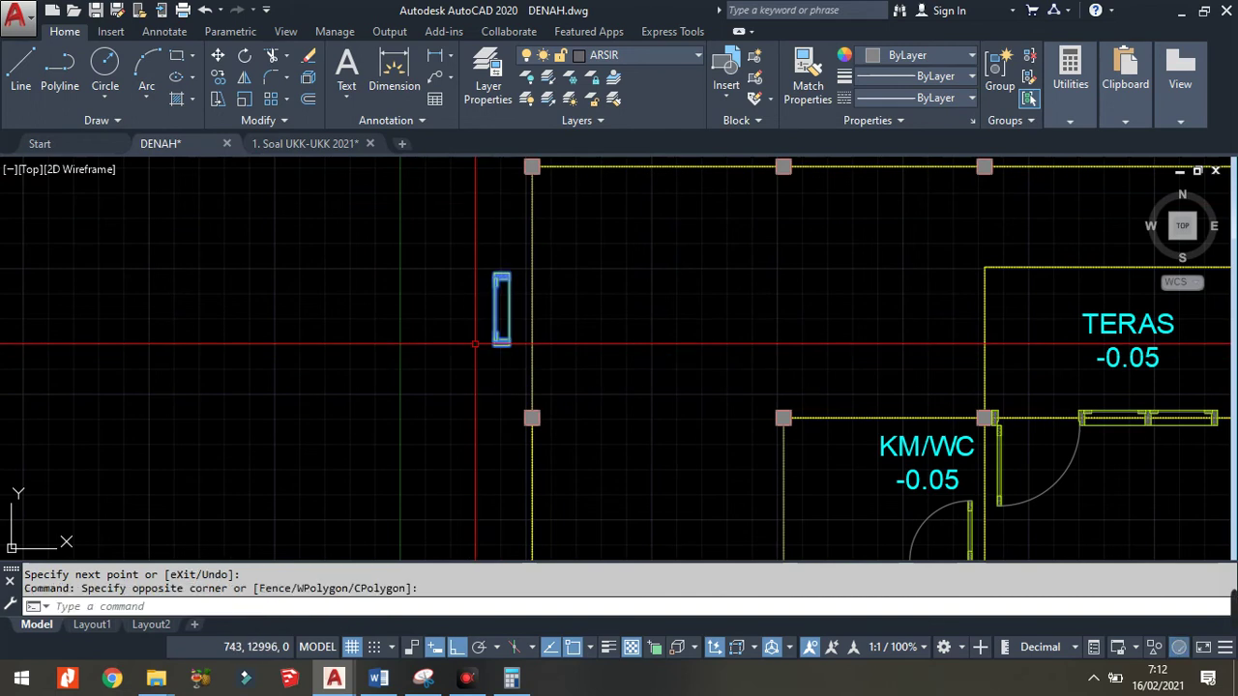
type("m")
key("Return")
left_click(509, 310)
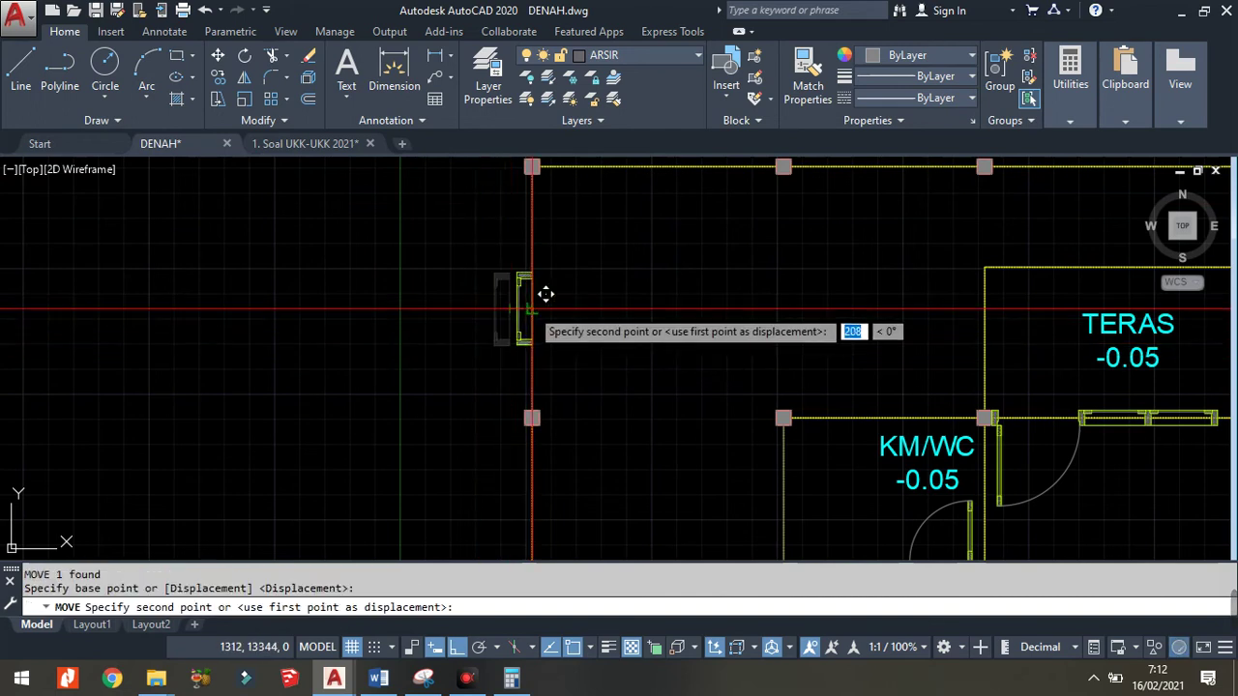
left_click(532, 319)
scroll(484, 335, "up", 2)
- Move the window block from its top to centre it on the wall line
left_click(561, 372)
left_click(485, 334)
scroll(513, 290, "down", 1)
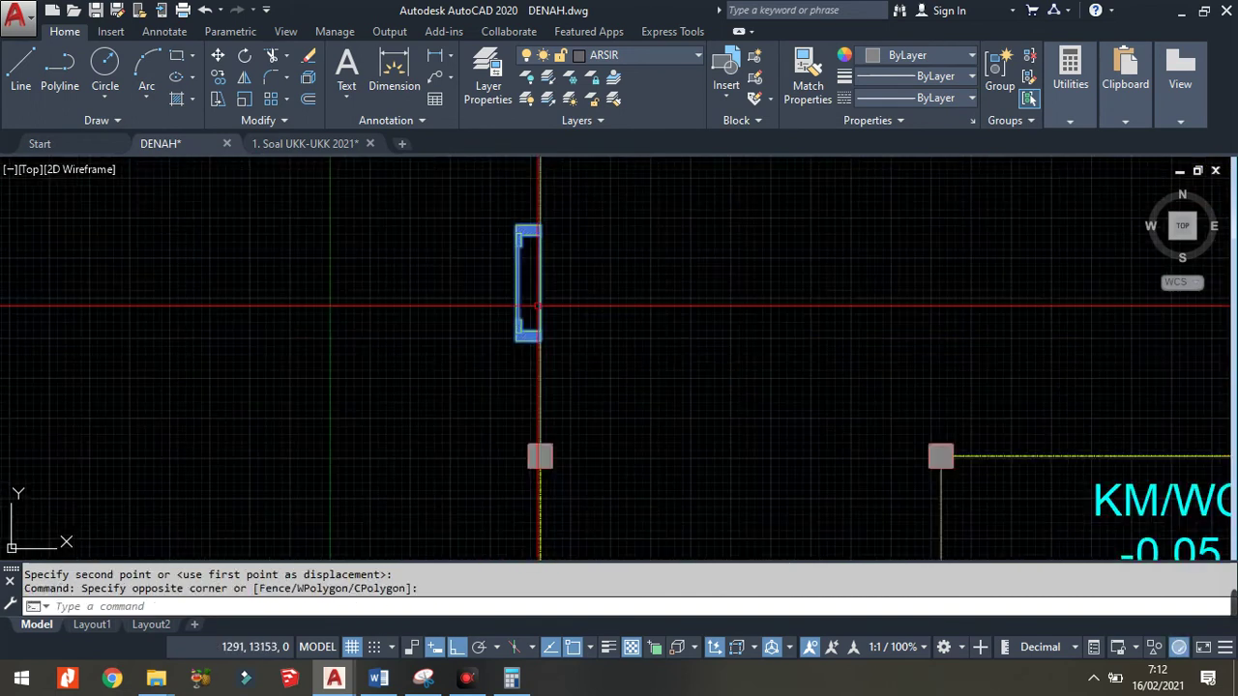
scroll(530, 277, "up", 1)
type("m")
key("Return")
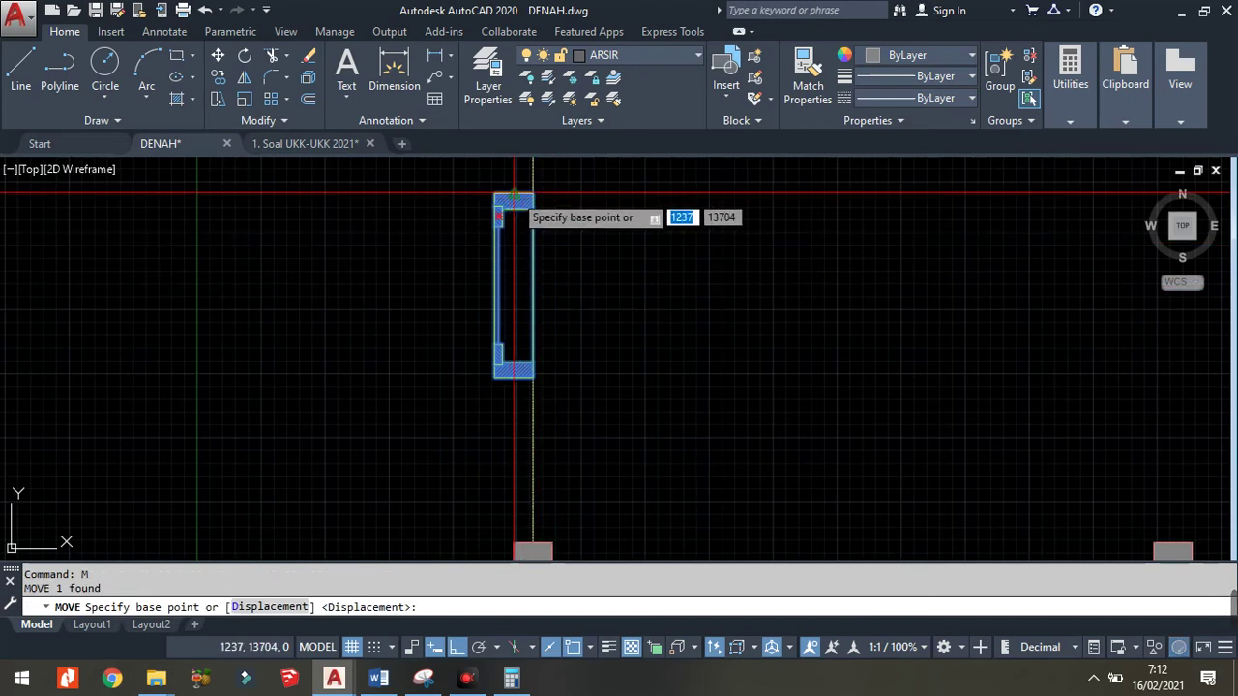
left_click(496, 197)
left_click(533, 284)
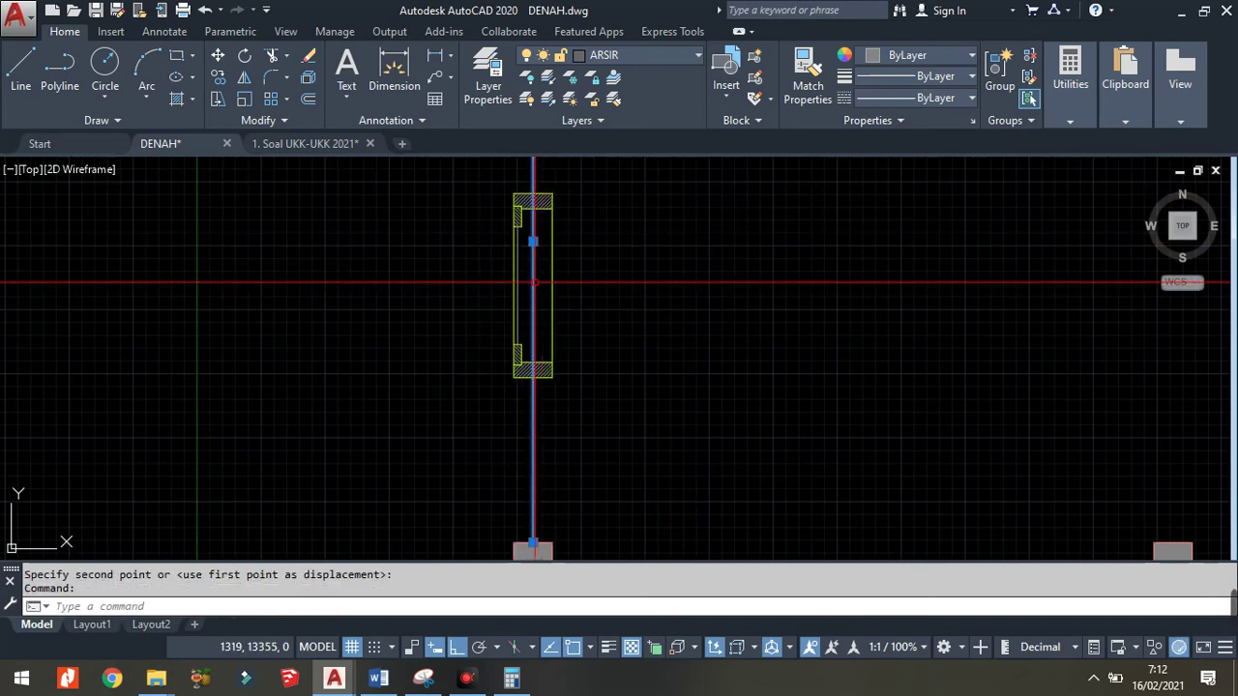
type("E")
scroll(544, 318, "down", 2)
scroll(658, 261, "down", 2)
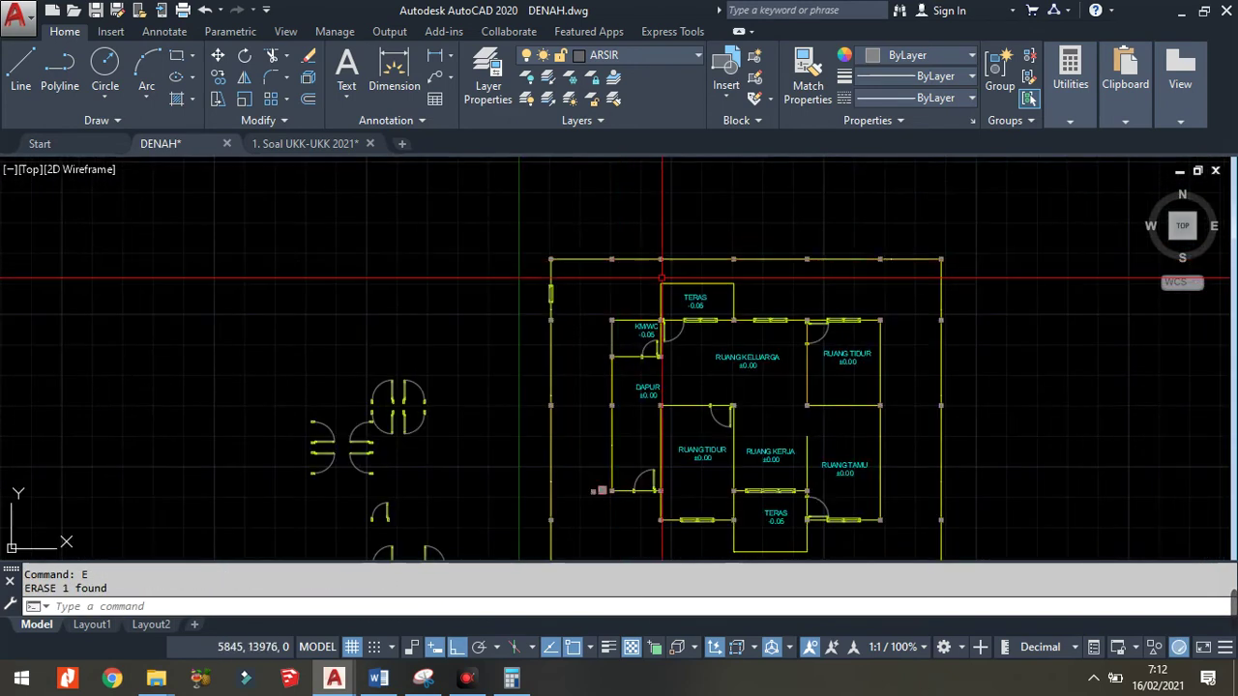
scroll(619, 262, "down", 2)
scroll(444, 387, "up", 1)
scroll(594, 319, "up", 2)
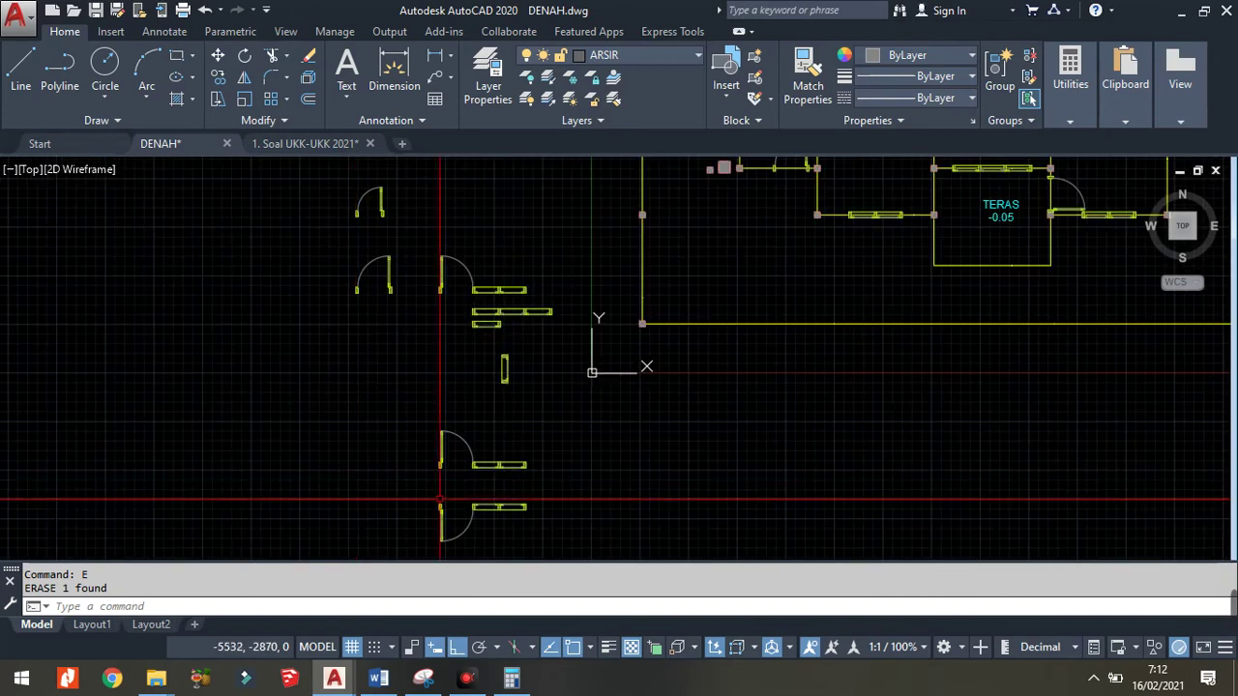
scroll(567, 345, "down", 1)
scroll(735, 303, "up", 1)
scroll(571, 367, "down", 2)
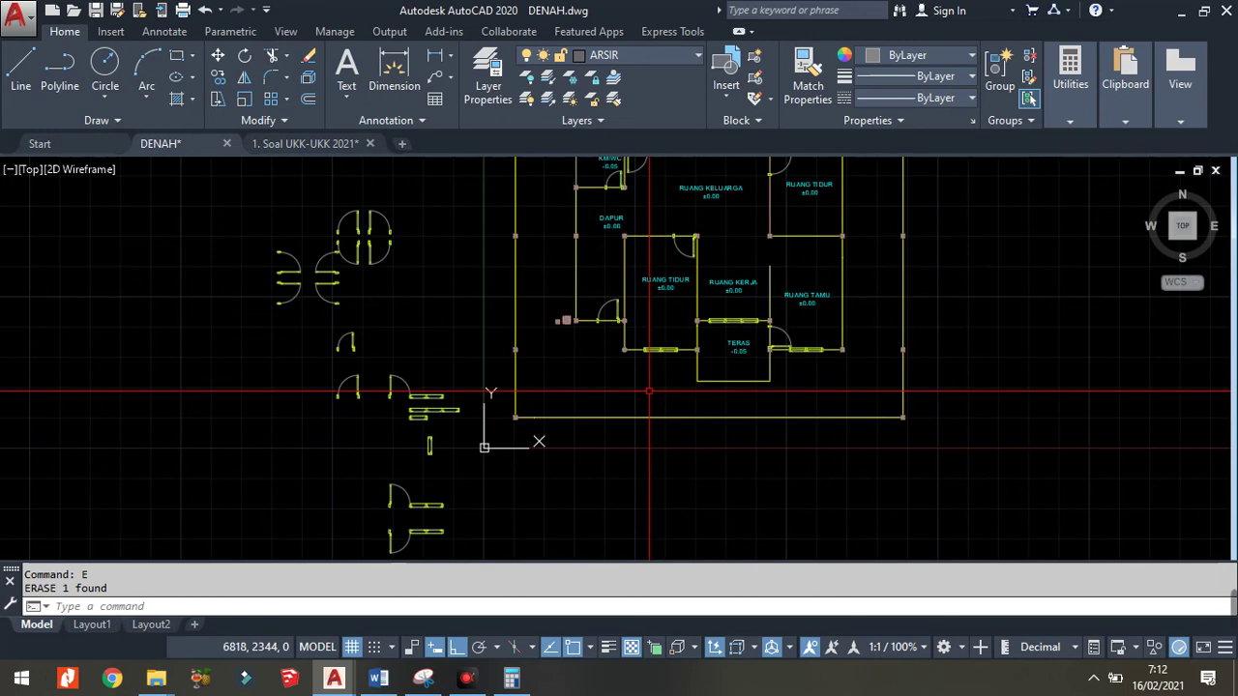
scroll(649, 391, "down", 2)
scroll(664, 291, "up", 2)
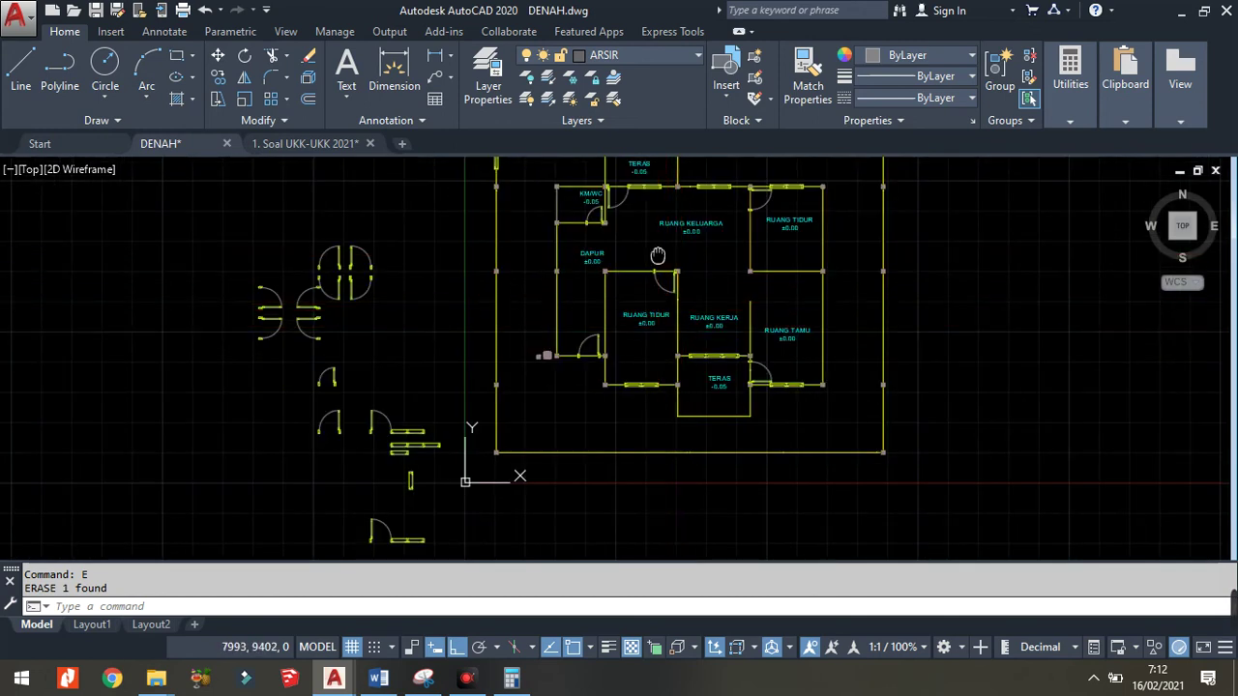
middle_click_drag(657, 254, 550, 328)
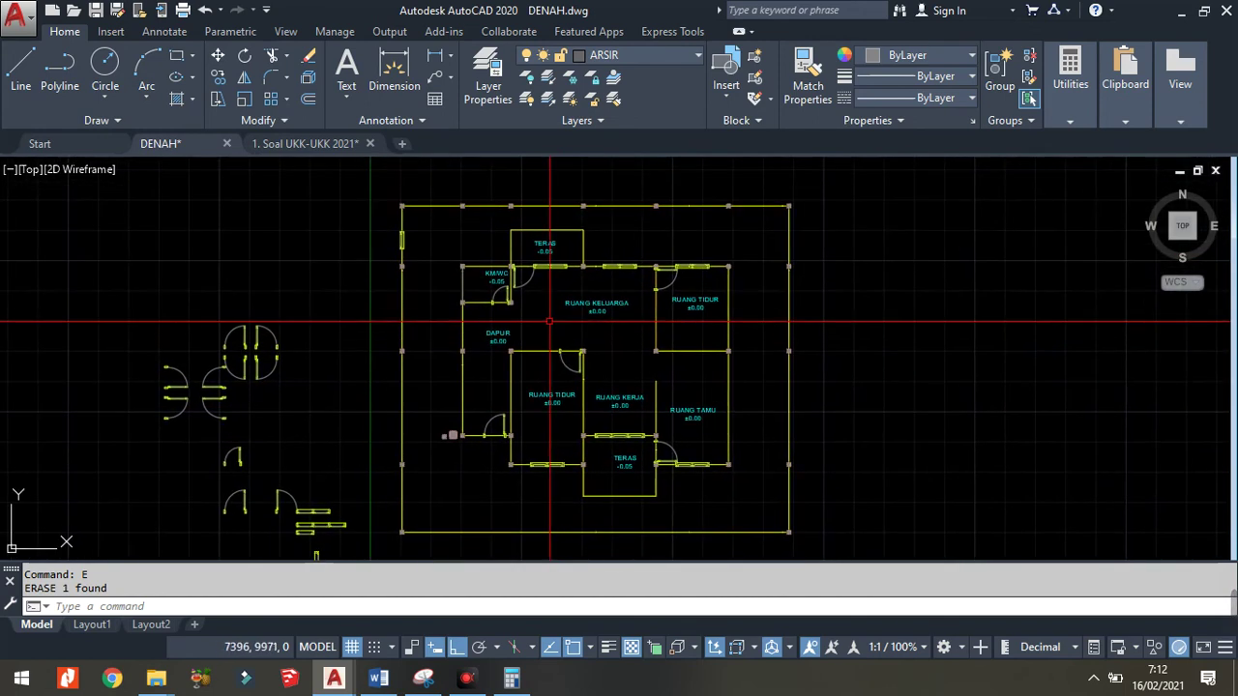